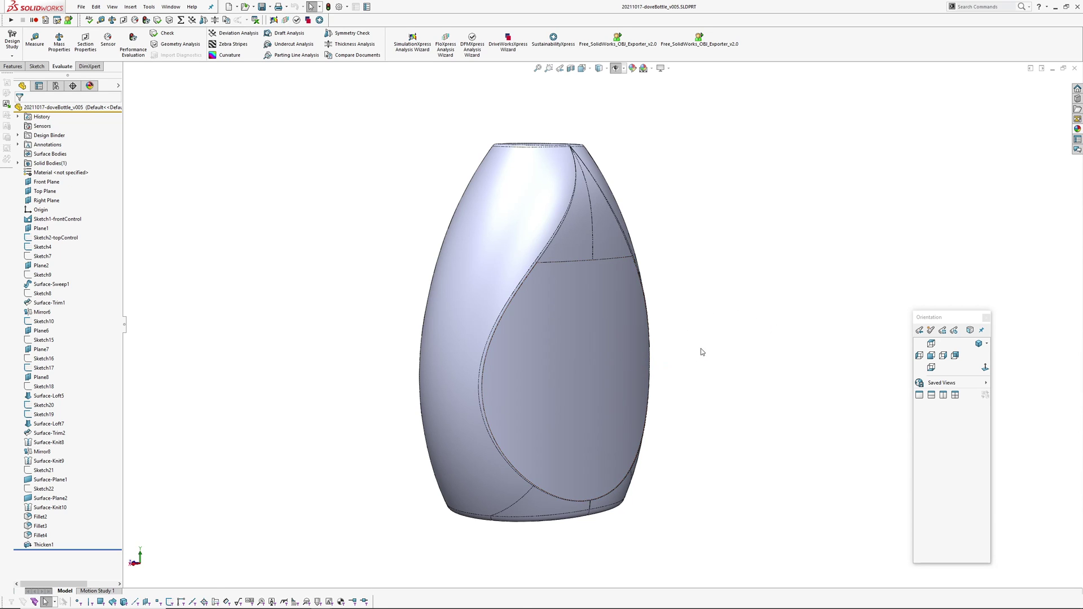
Bring up the Dove pump bottle reference photo in the browser, and return to the SOLIDWORKS bottle model.
middle_drag(699, 350, 605, 371)
key(alt+Tab)
key(alt+Tab)
key(alt+Tab)
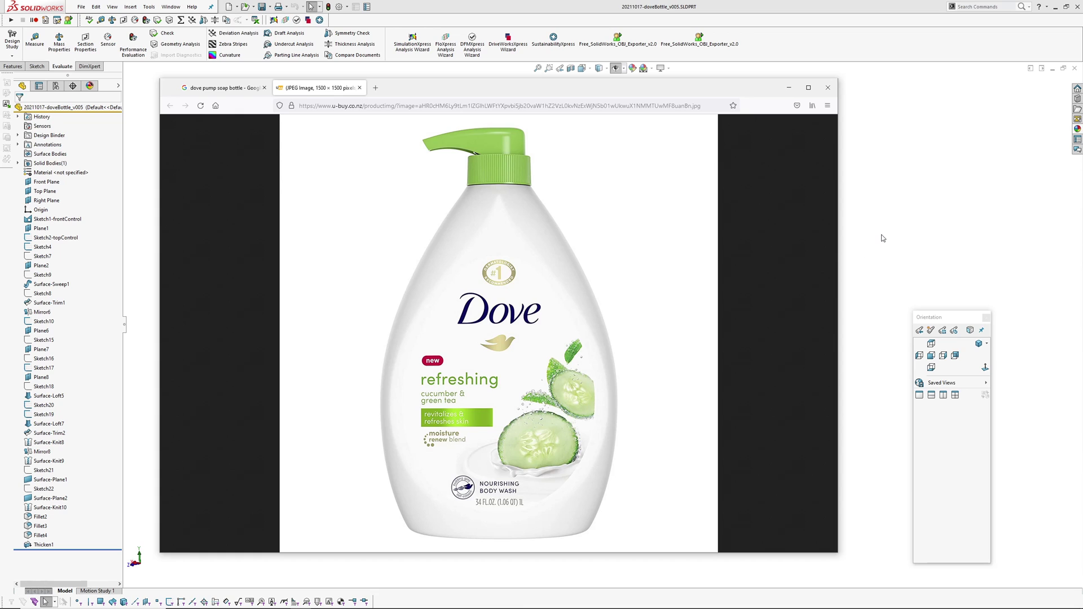
click(883, 238)
Examine the finished bottle's front label panel, base, side and neck from several angles.
middle_drag(593, 299, 556, 307)
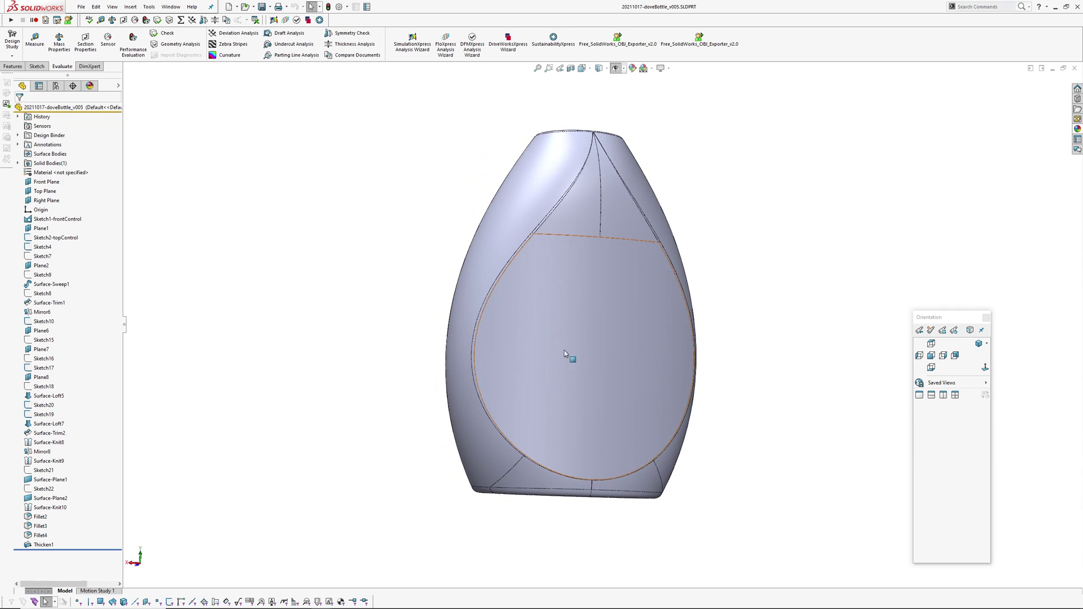
middle_drag(570, 367, 542, 192)
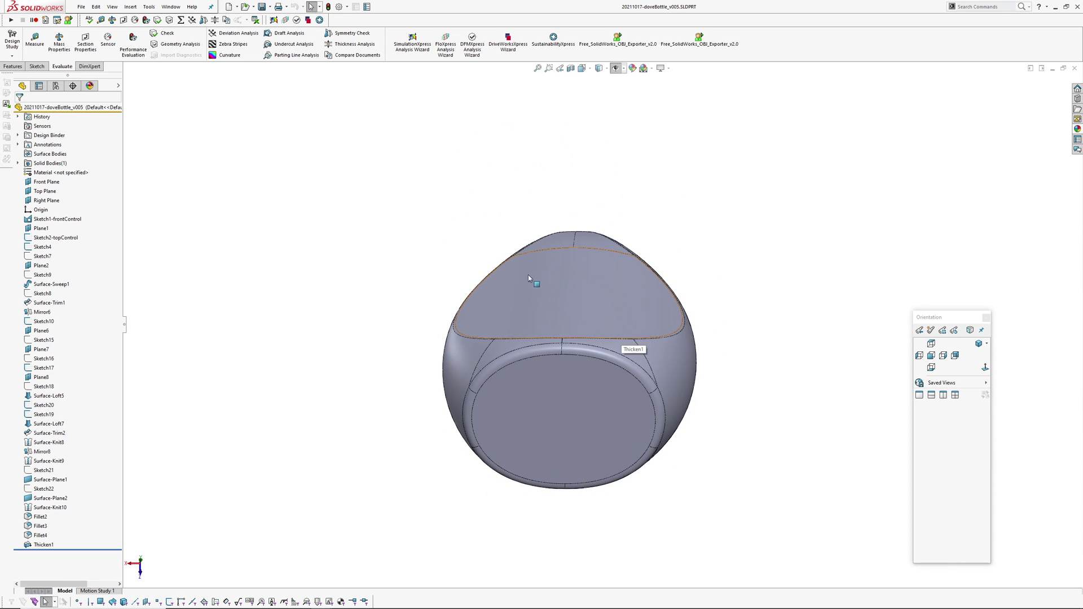
middle_drag(524, 277, 682, 367)
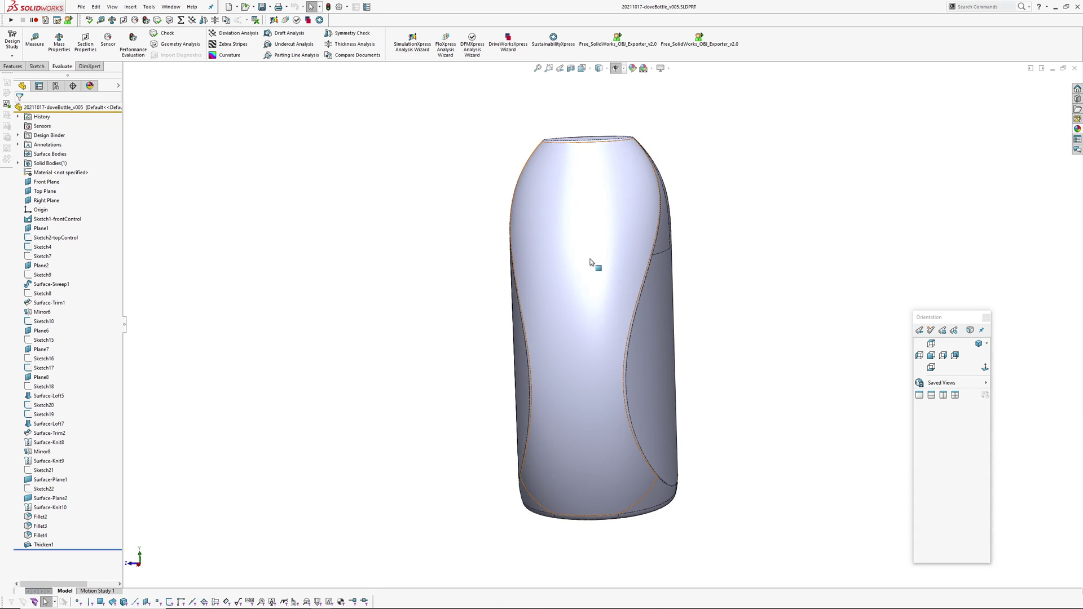
middle_drag(595, 265, 551, 162)
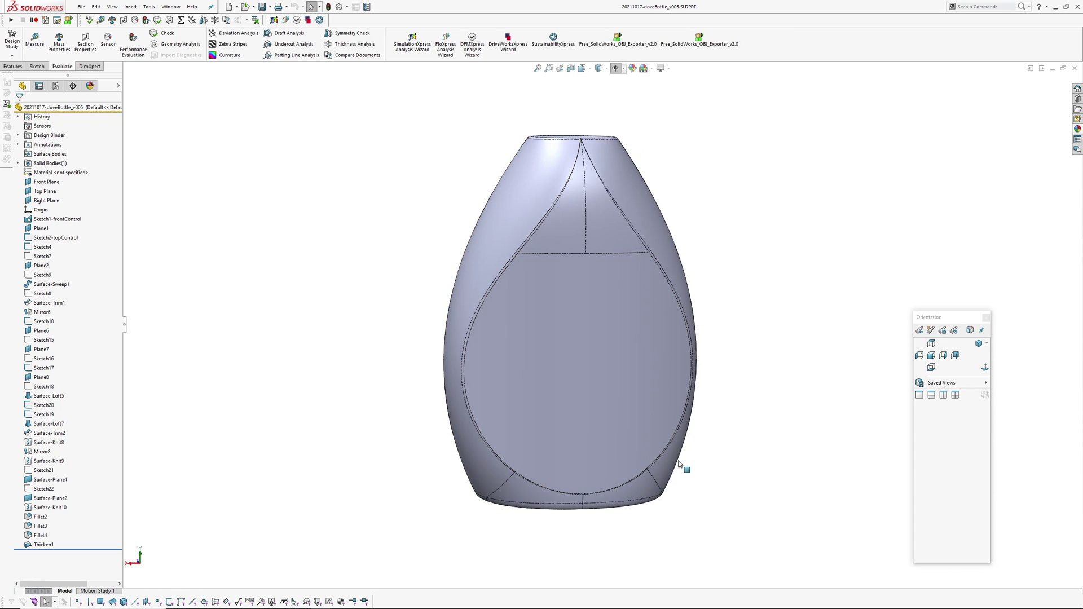
middle_drag(634, 174, 629, 314)
Switch to the open part 20211017-doveBottle_v001 and view its control sketches at an angle.
click(171, 7)
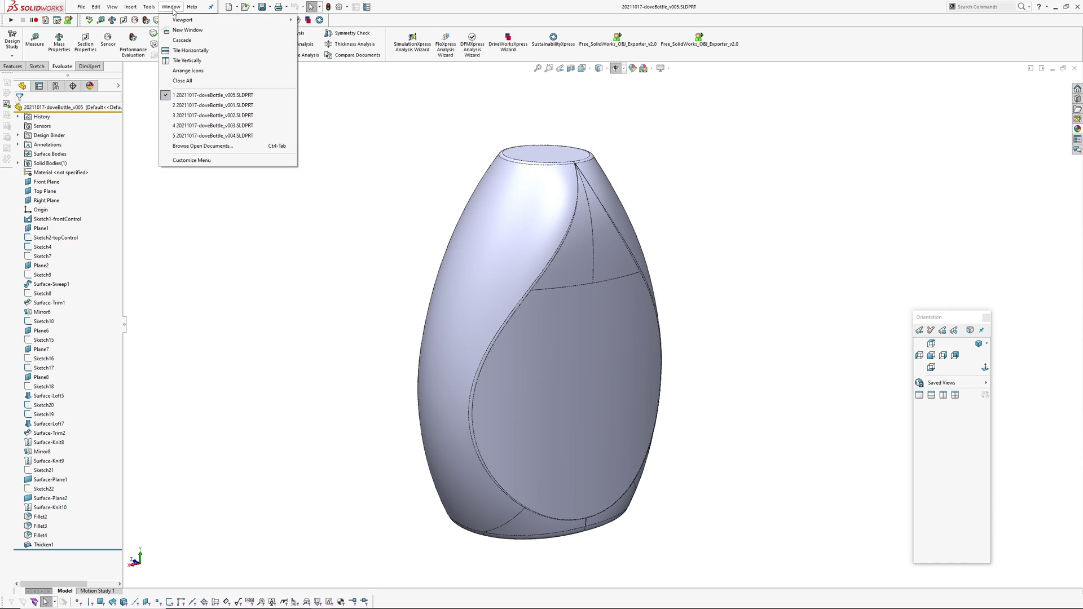
click(196, 108)
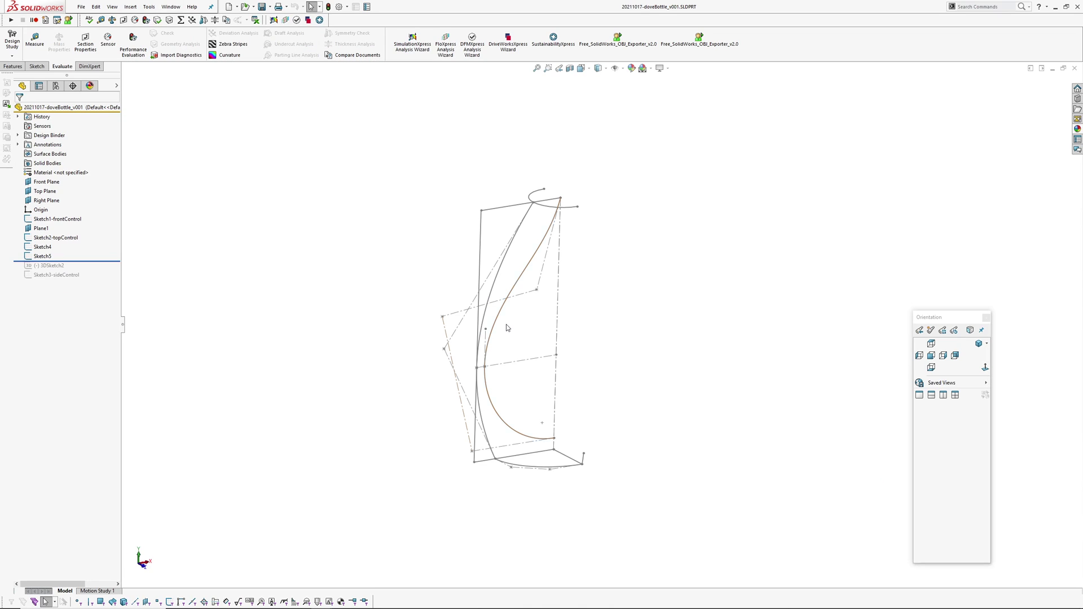
mouse_move(558, 302)
middle_down()
mouse_move(551, 249)
mouse_move(515, 271)
mouse_move(581, 286)
mouse_move(565, 341)
mouse_move(641, 313)
middle_up()
Open Sketch1-frontControl for editing and view it from the front.
click(59, 218)
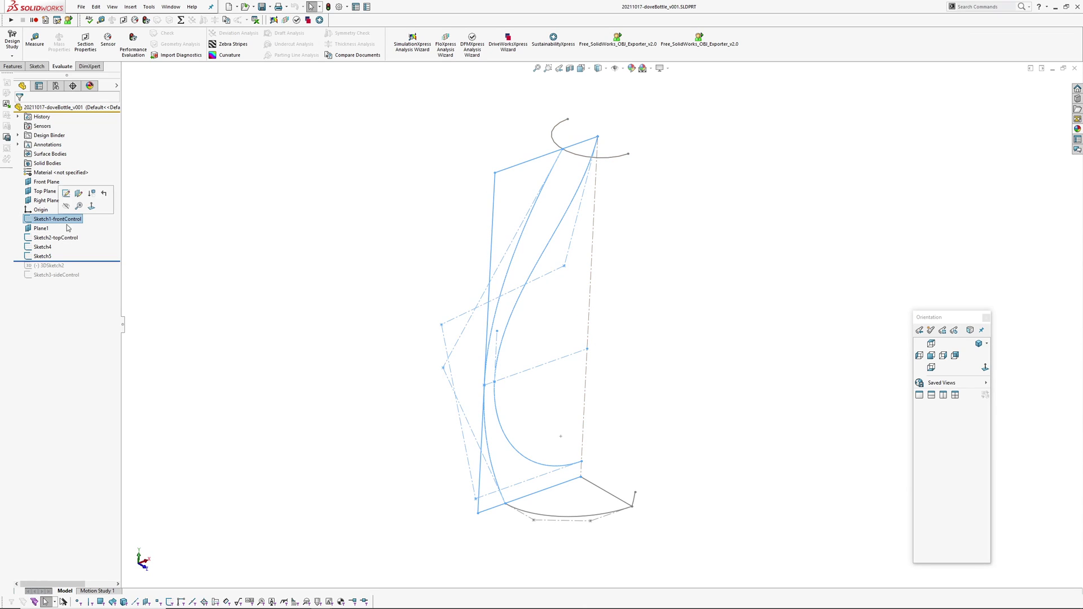
mouse_move(330, 269)
middle_down()
mouse_move(305, 240)
mouse_move(313, 243)
middle_up()
key(Escape)
click(56, 219)
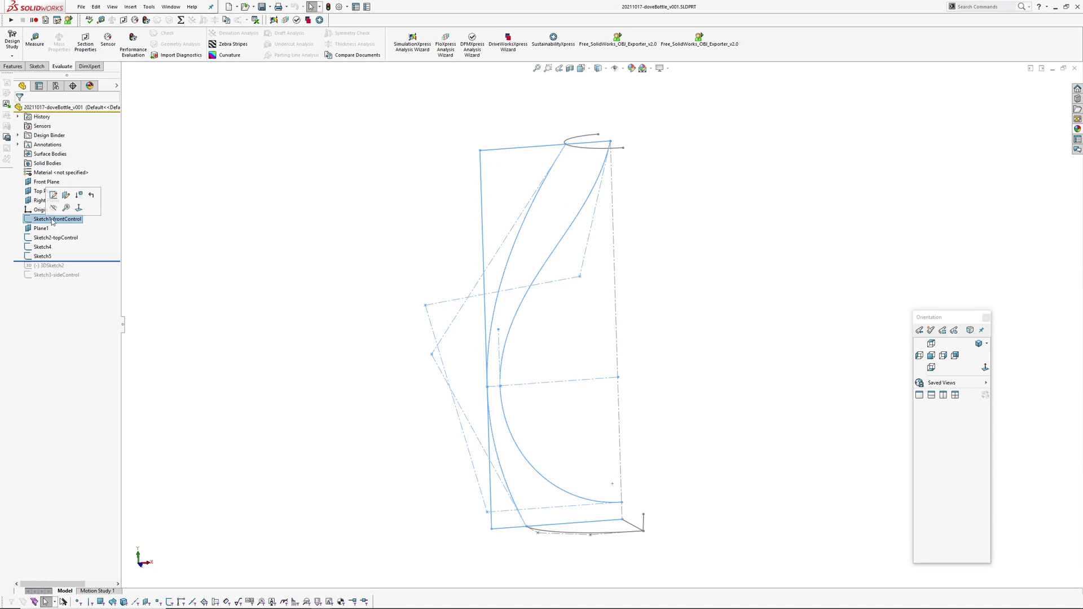
click(56, 199)
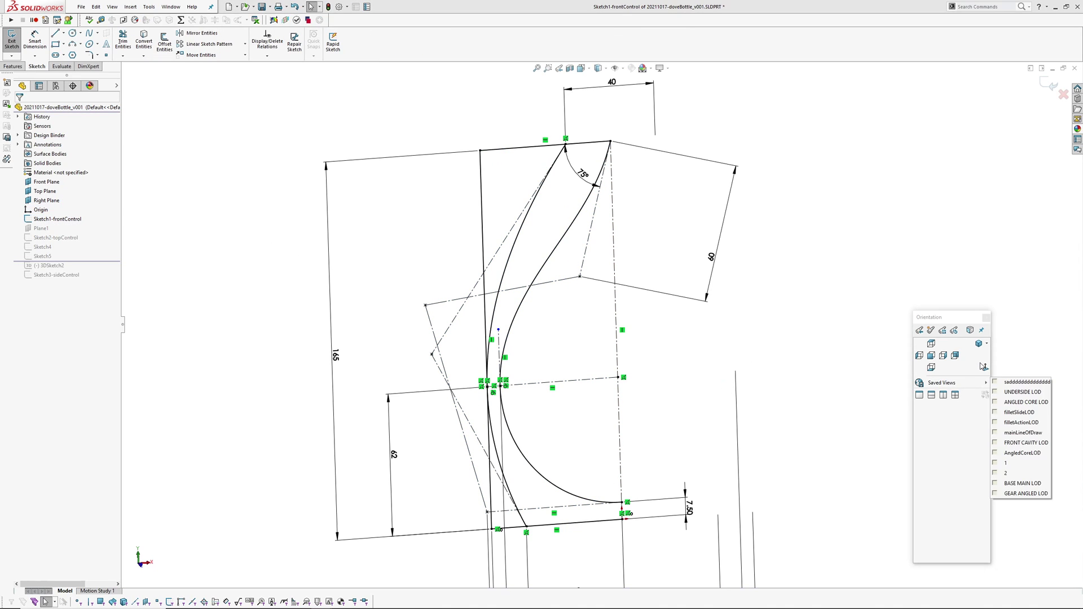
click(931, 356)
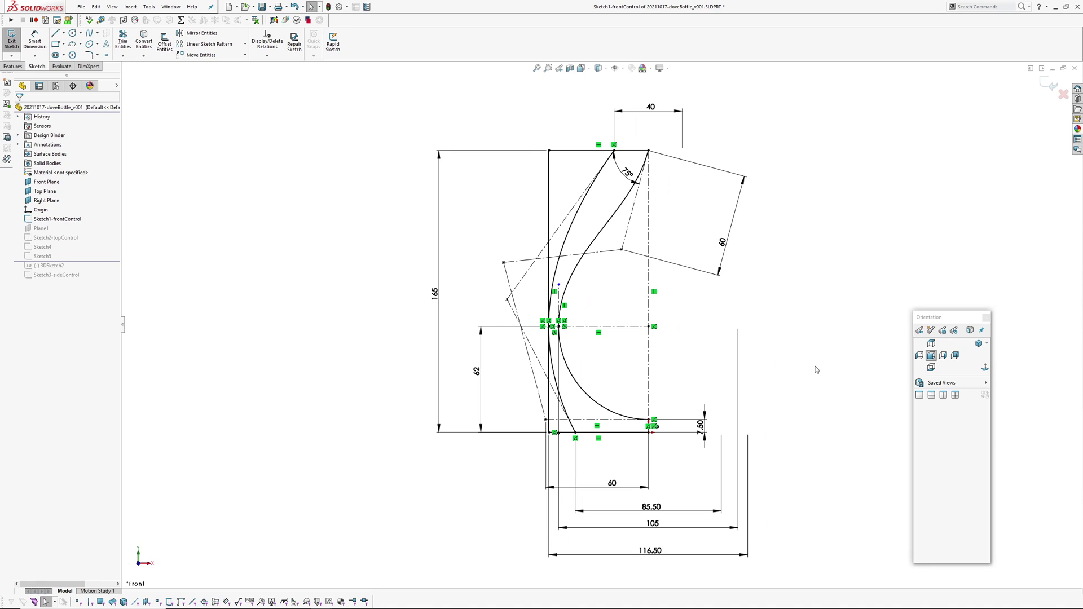
Examine the 60 mm dimensions and both style splines of the front control sketch, and exit the sketch.
click(730, 233)
scroll(606, 330, down, 2)
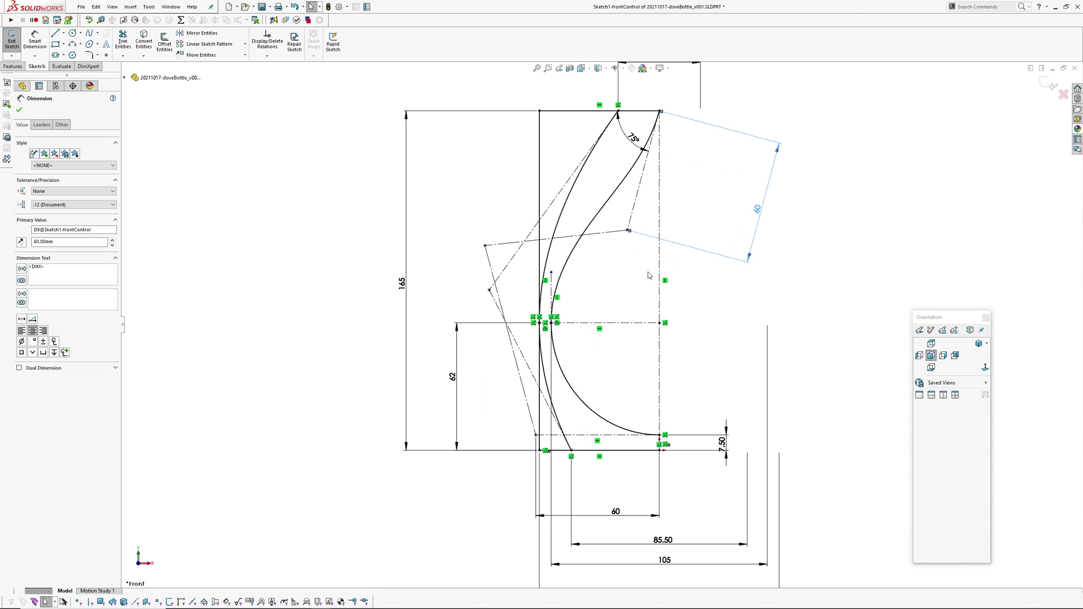
scroll(408, 343, up, 2)
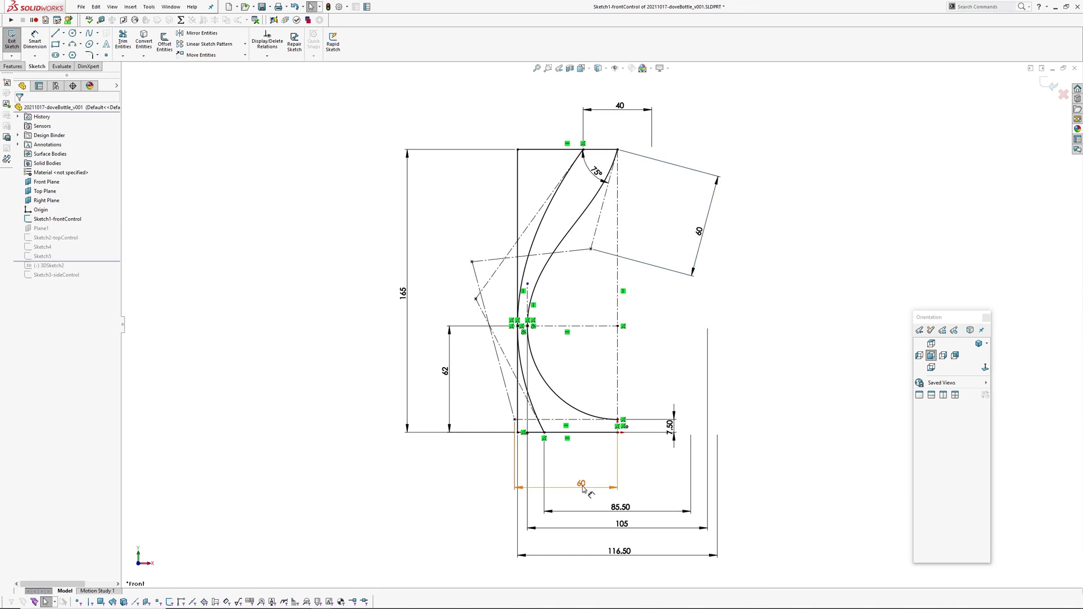
drag(582, 485, 563, 483)
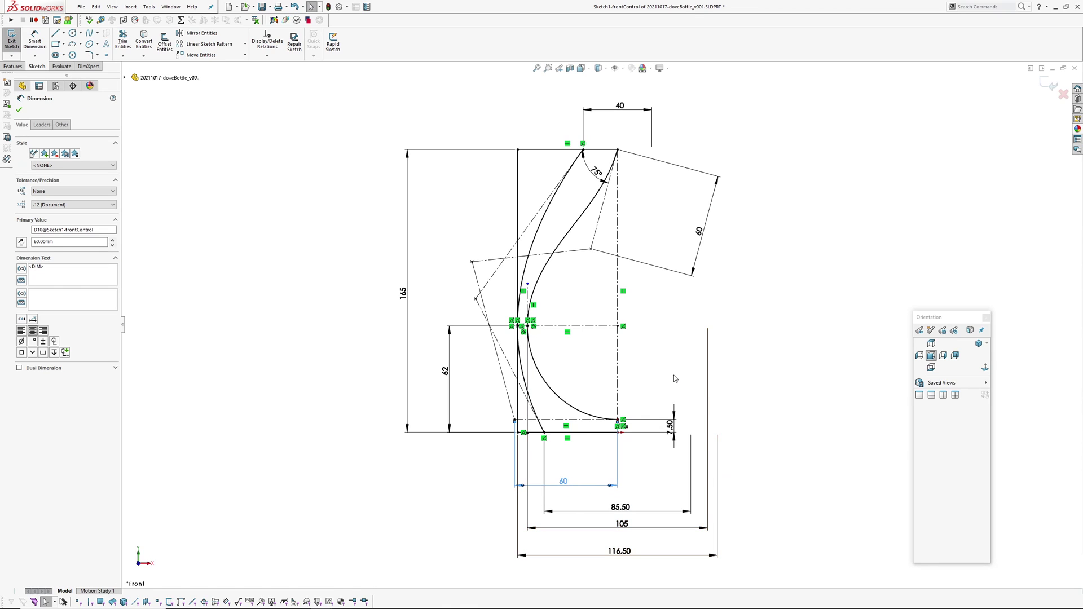
ctrl+middle_drag(572, 302, 564, 312)
click(584, 218)
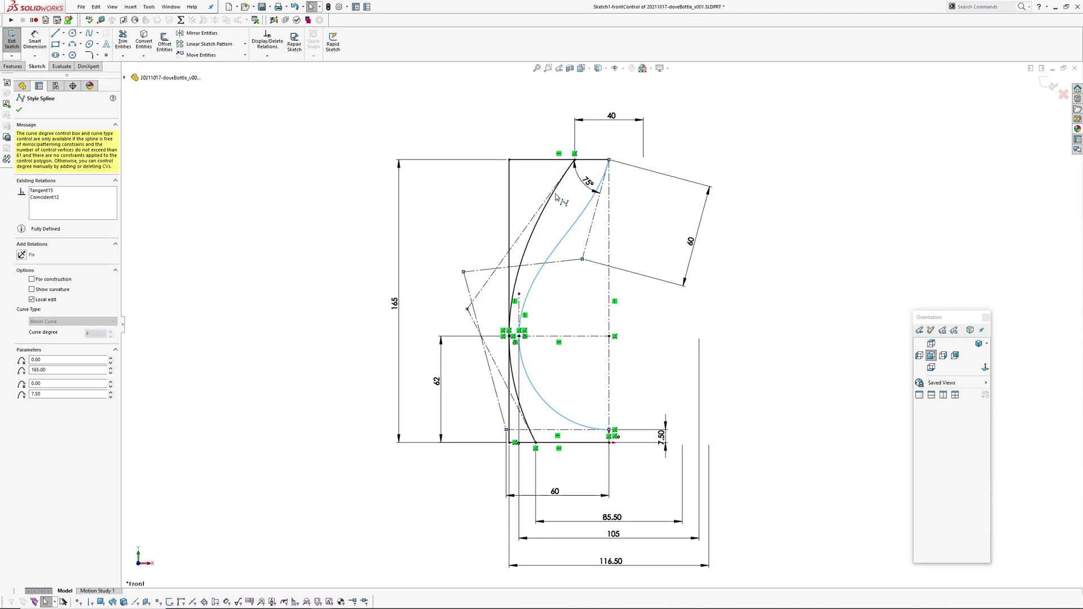
click(544, 213)
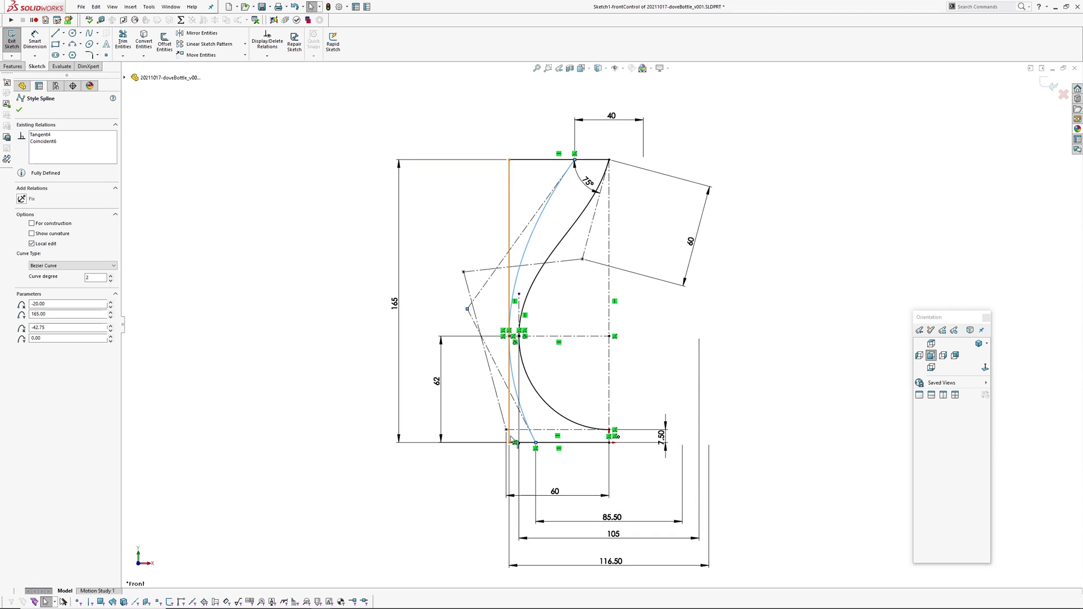
click(364, 376)
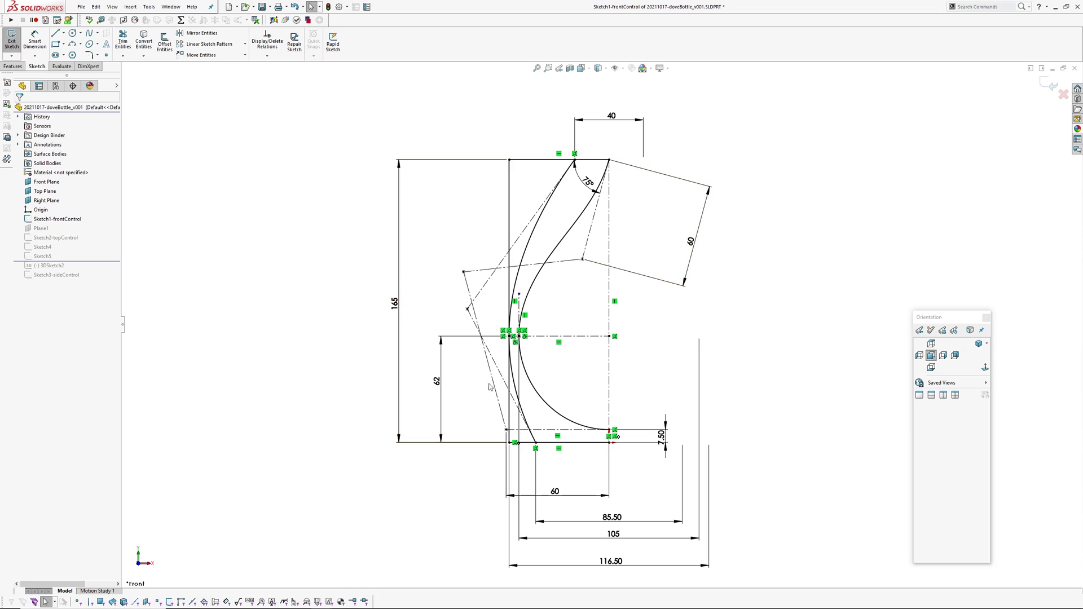
click(1047, 84)
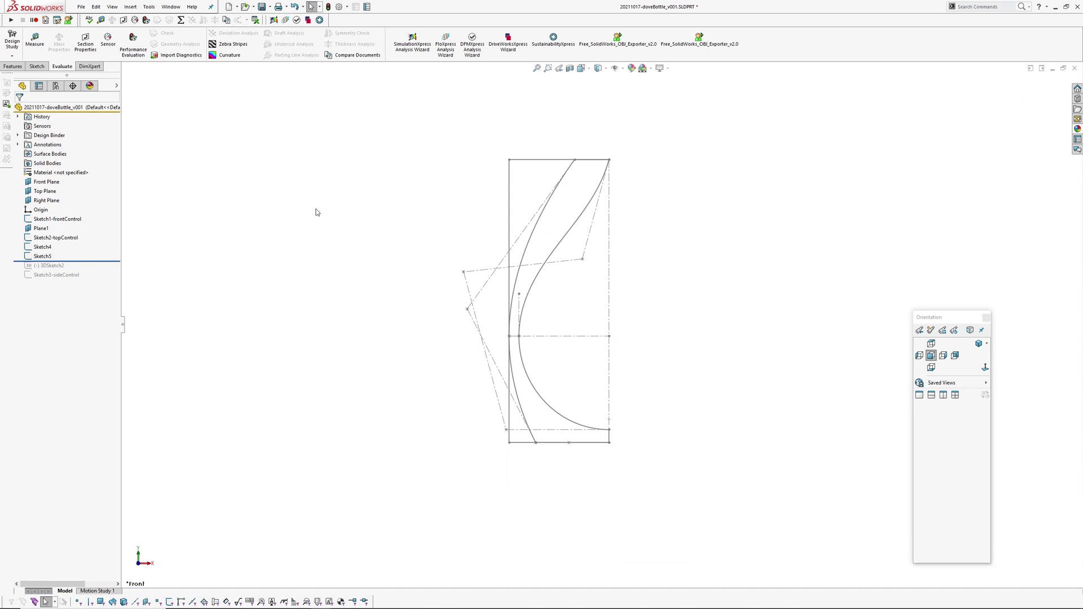
Highlight Sketch2-topControl, Sketch4 and Sketch5 one by one to examine their neck, side and base curves.
middle_drag(446, 254, 458, 279)
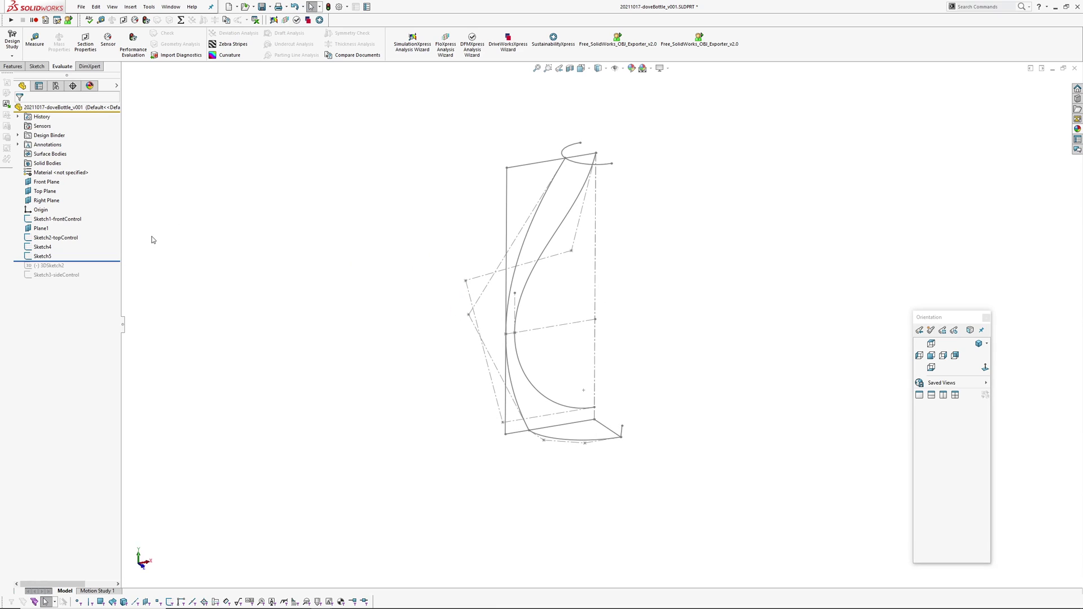
click(44, 242)
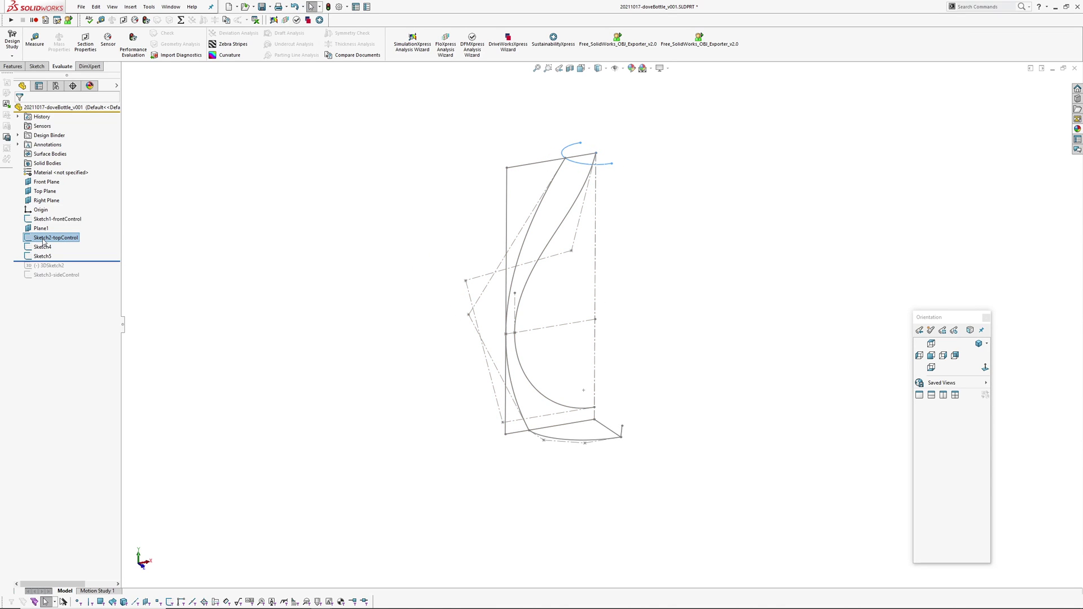
click(38, 249)
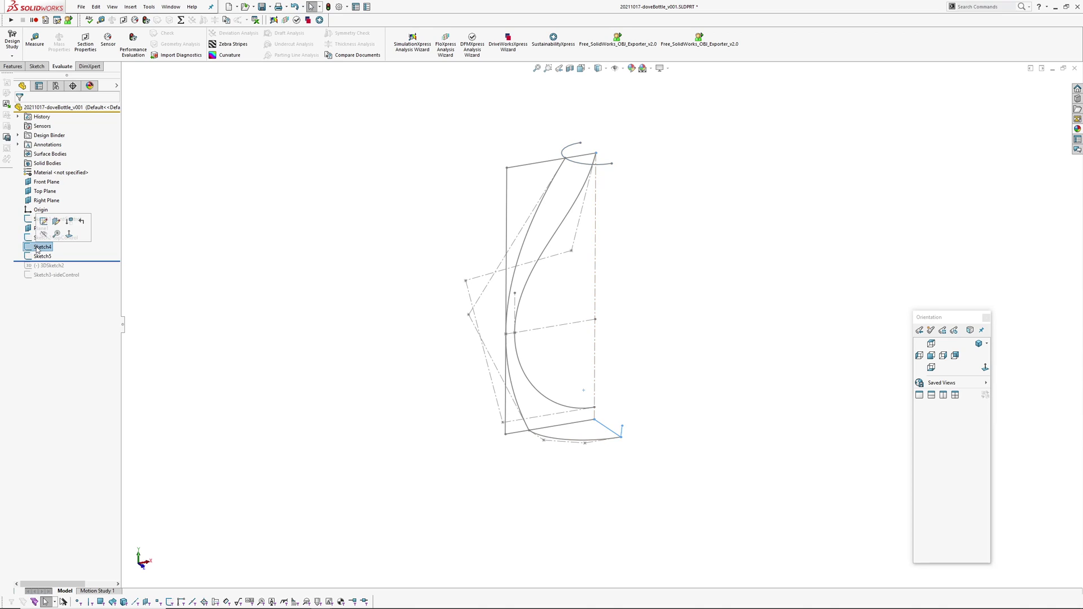
mouse_move(581, 434)
middle_down()
mouse_move(603, 410)
mouse_move(623, 437)
middle_up()
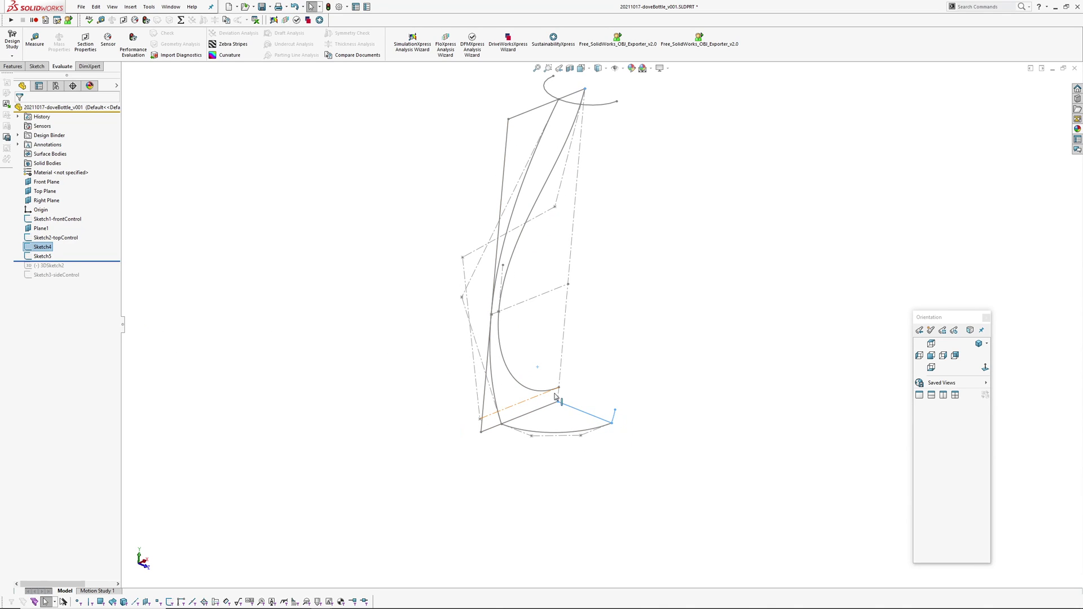
click(42, 256)
middle_drag(520, 415, 653, 354)
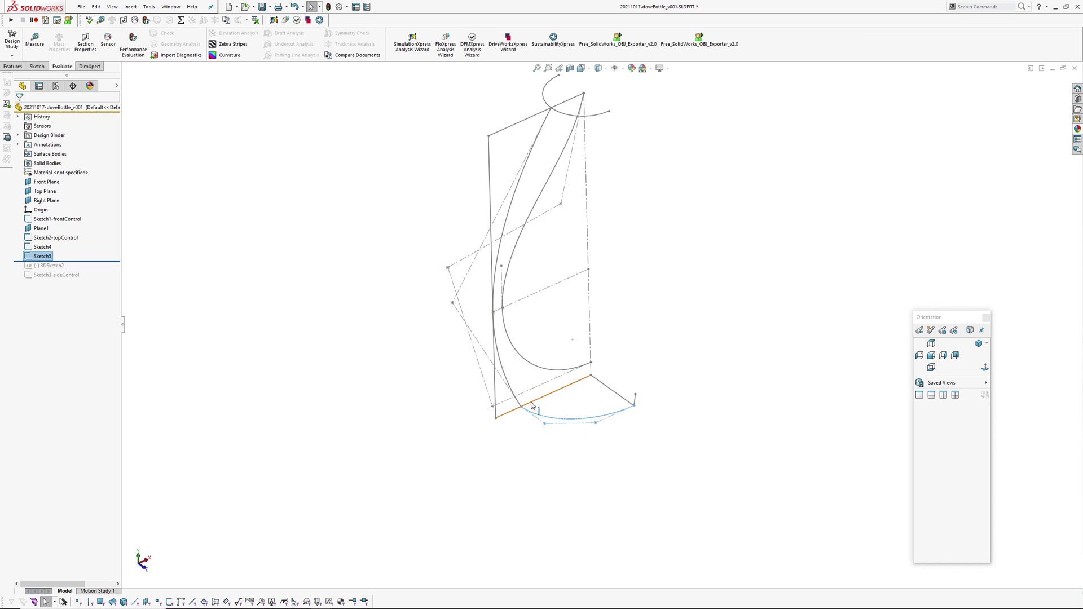
mouse_move(585, 448)
middle_down()
mouse_move(602, 412)
mouse_move(551, 466)
middle_up()
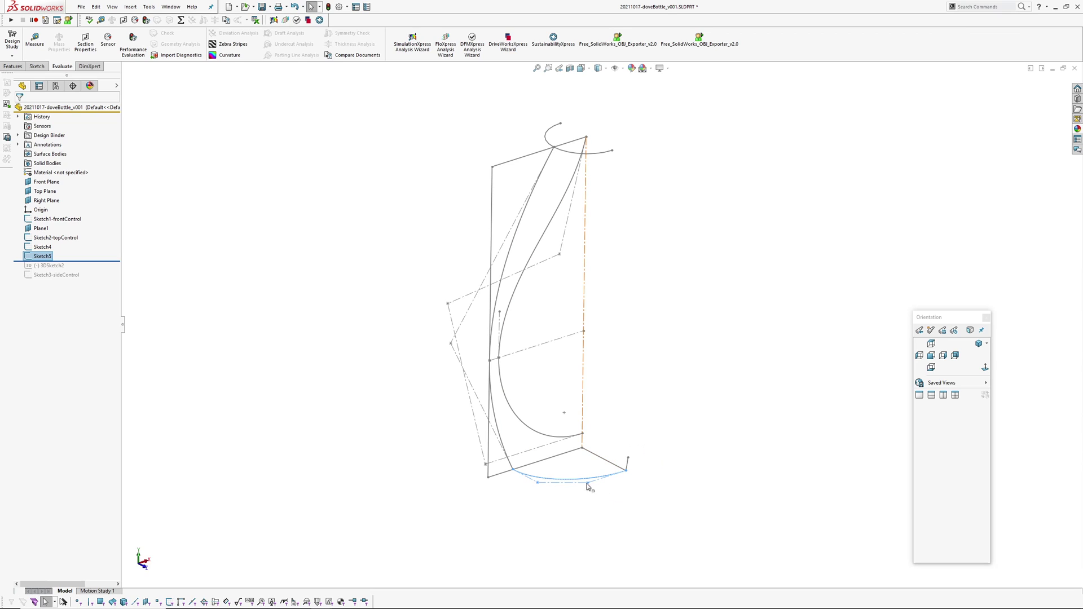
click(358, 451)
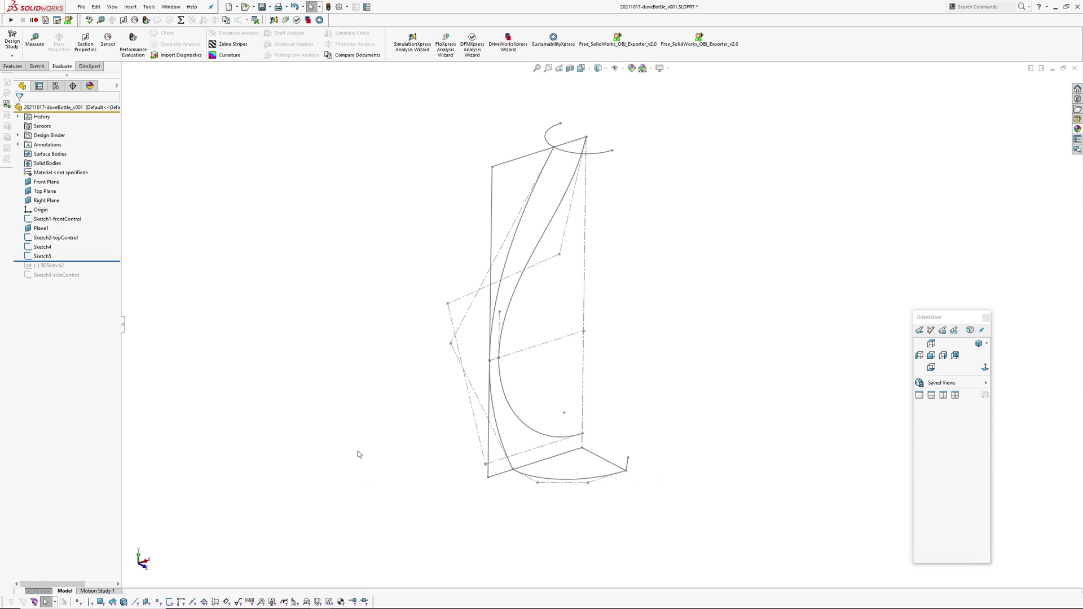
ctrl+middle_drag(483, 271, 480, 255)
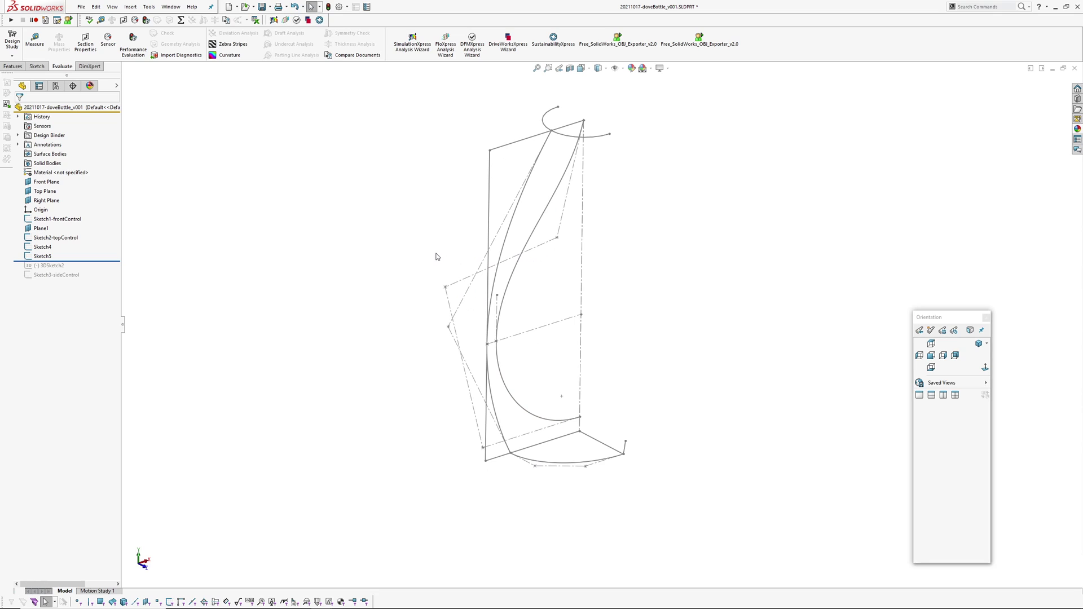
Switch to the open part 20211017-doveBottle_v002 and roll the model back to just after Sketch7.
click(171, 7)
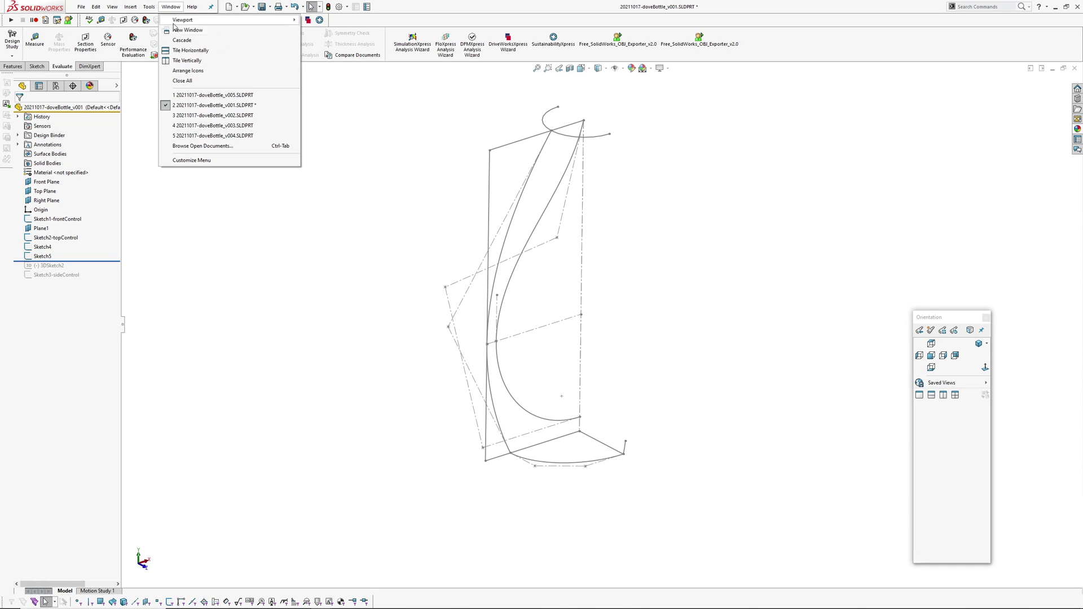
click(195, 117)
middle_drag(741, 380, 341, 355)
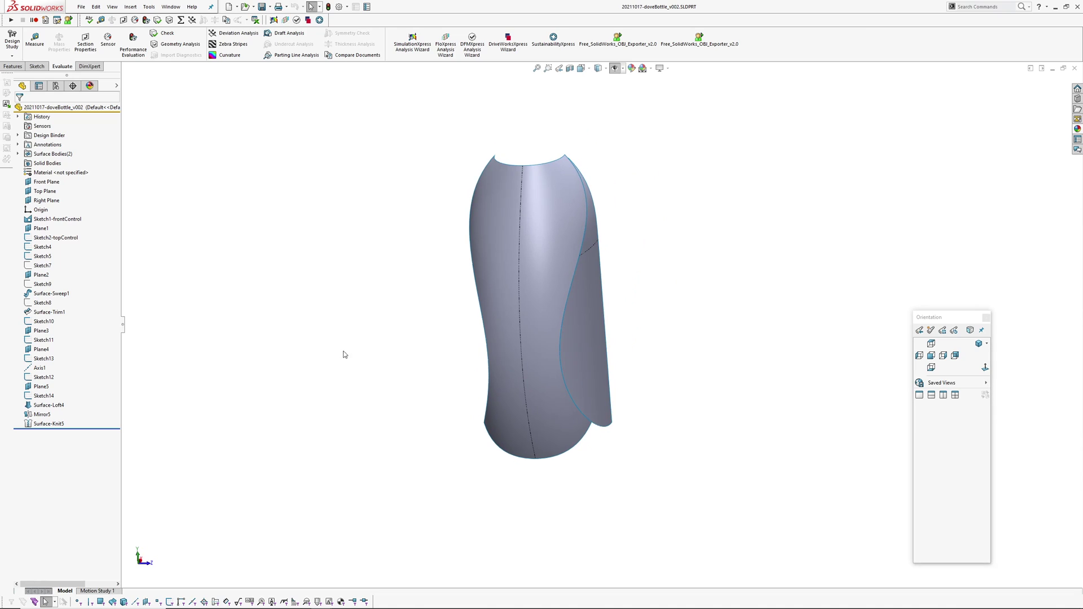
click(40, 276)
click(72, 248)
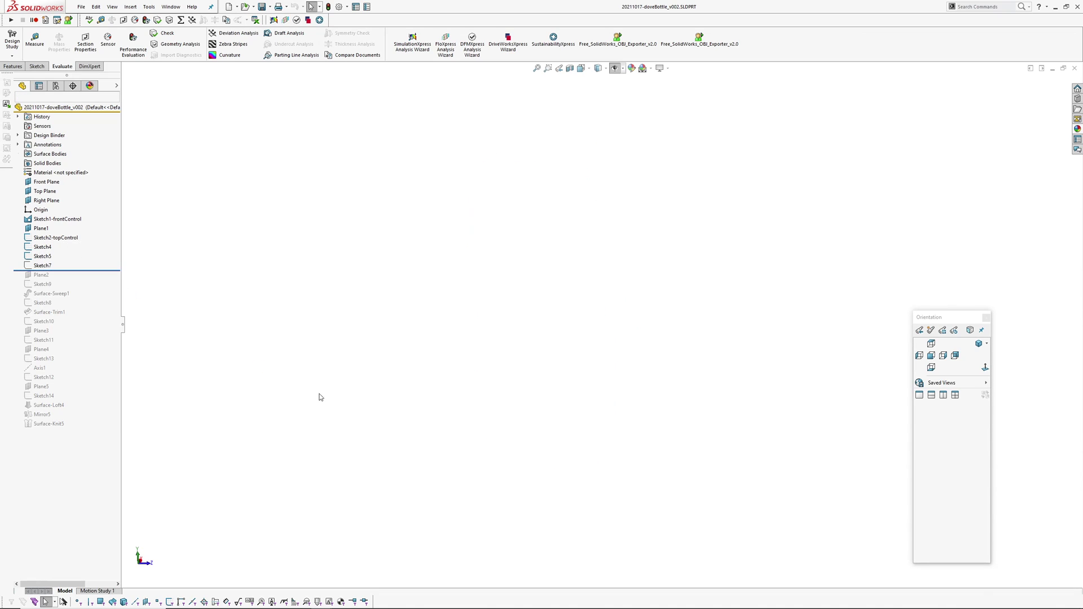
mouse_move(544, 345)
middle_down()
mouse_move(508, 360)
mouse_move(486, 403)
mouse_move(544, 410)
mouse_move(517, 378)
mouse_move(520, 361)
middle_up()
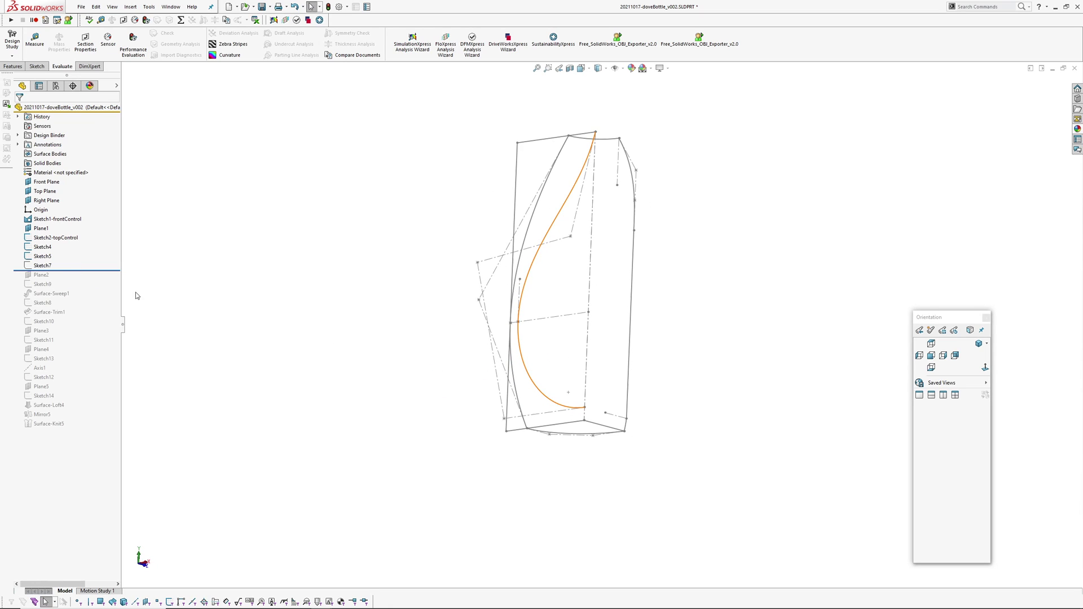
Highlight Sketch7 and the straight side line of Sketch4 to examine how the side profile is built.
click(43, 265)
middle_drag(581, 250, 631, 222)
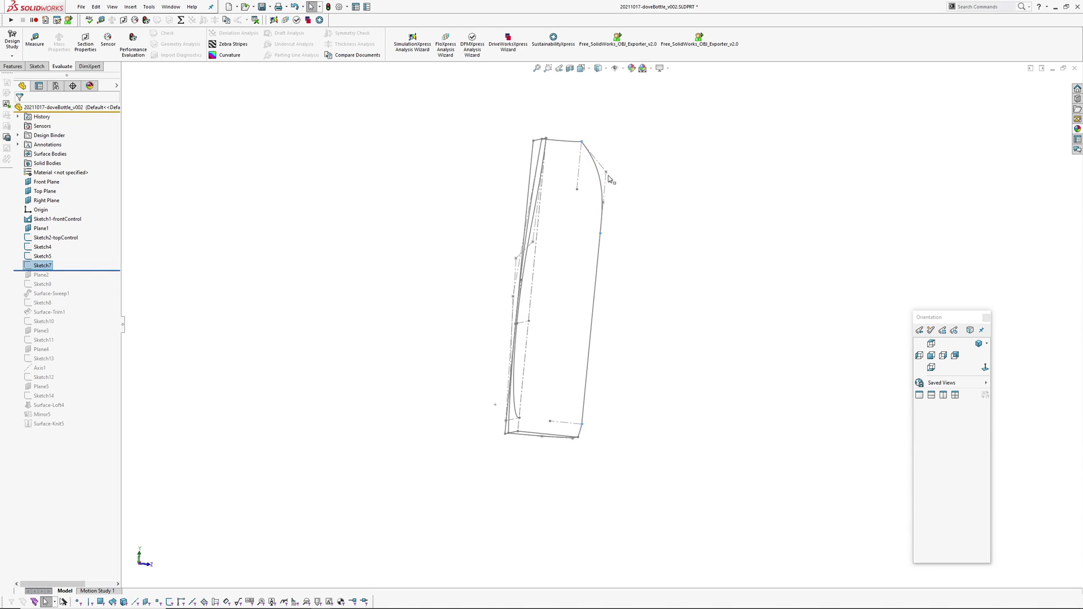
click(592, 331)
mouse_move(596, 345)
middle_down()
mouse_move(624, 394)
mouse_move(604, 419)
middle_up()
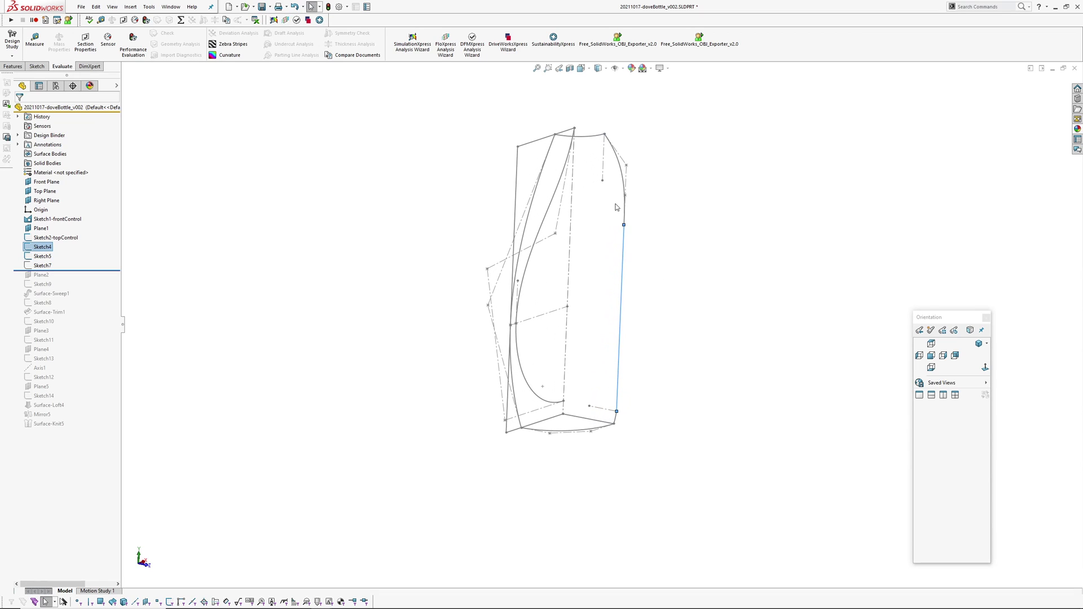
Roll the model forward to just after Sketch9 and highlight that sketch's curve near the base.
drag(74, 270, 74, 290)
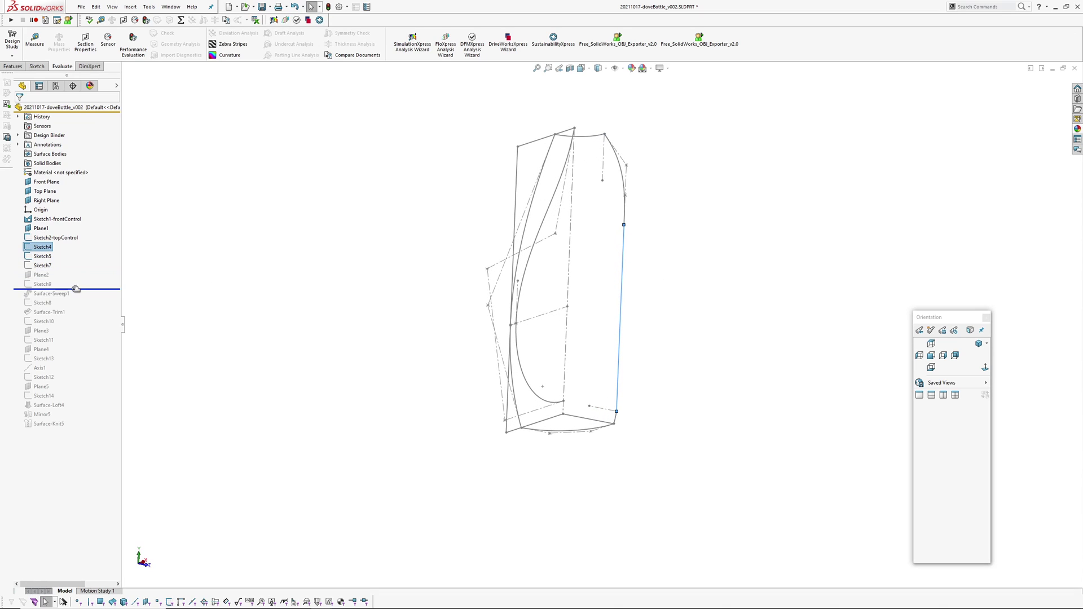
click(43, 284)
middle_drag(504, 470, 634, 416)
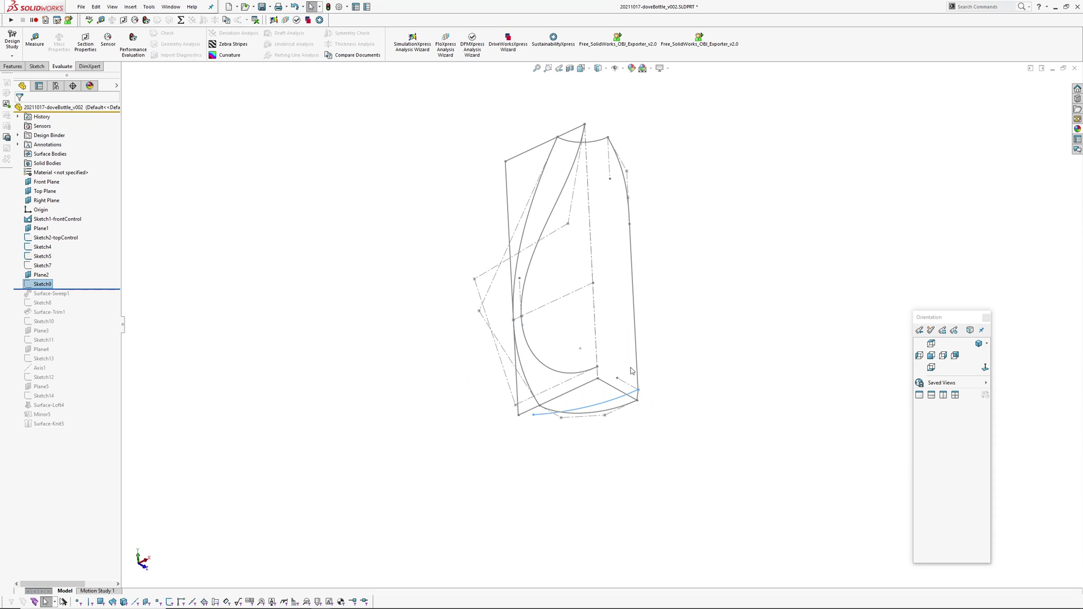
mouse_move(636, 304)
middle_down()
mouse_move(655, 310)
mouse_move(578, 396)
middle_up()
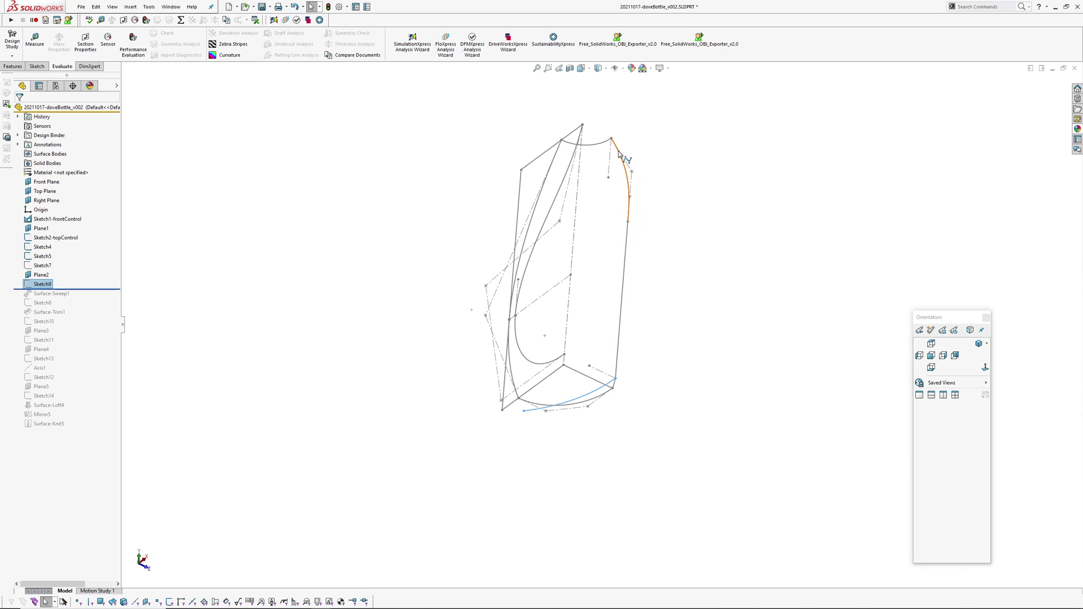
Highlight Sketch7, Sketch5 and Sketch4 in turn to examine how the side profile curves relate.
scroll(638, 261, down, 1)
mouse_move(638, 261)
middle_down()
mouse_move(638, 162)
mouse_move(652, 170)
middle_up()
click(628, 193)
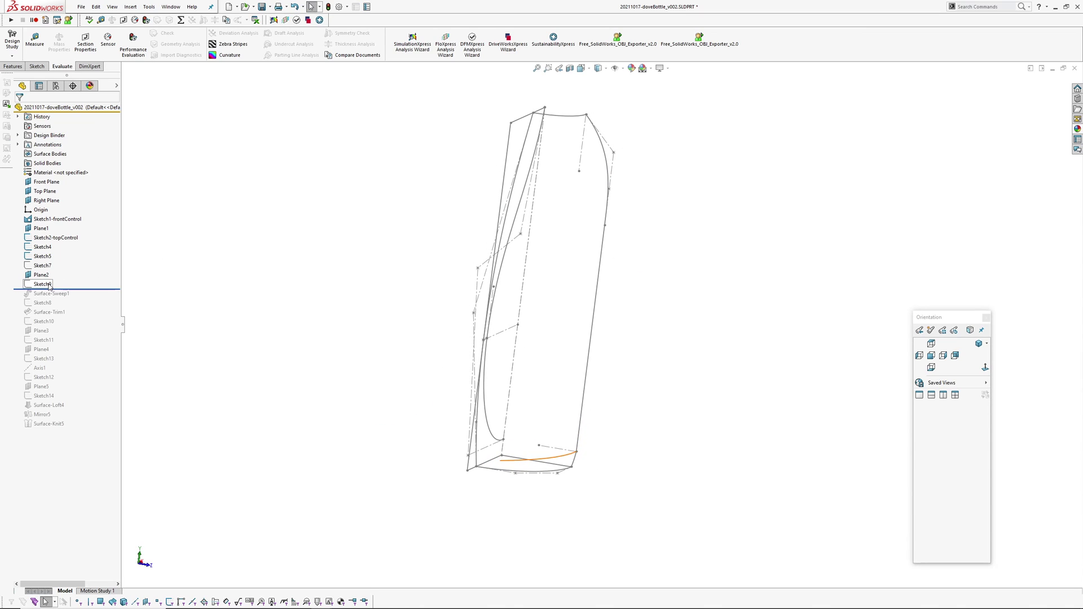
click(39, 266)
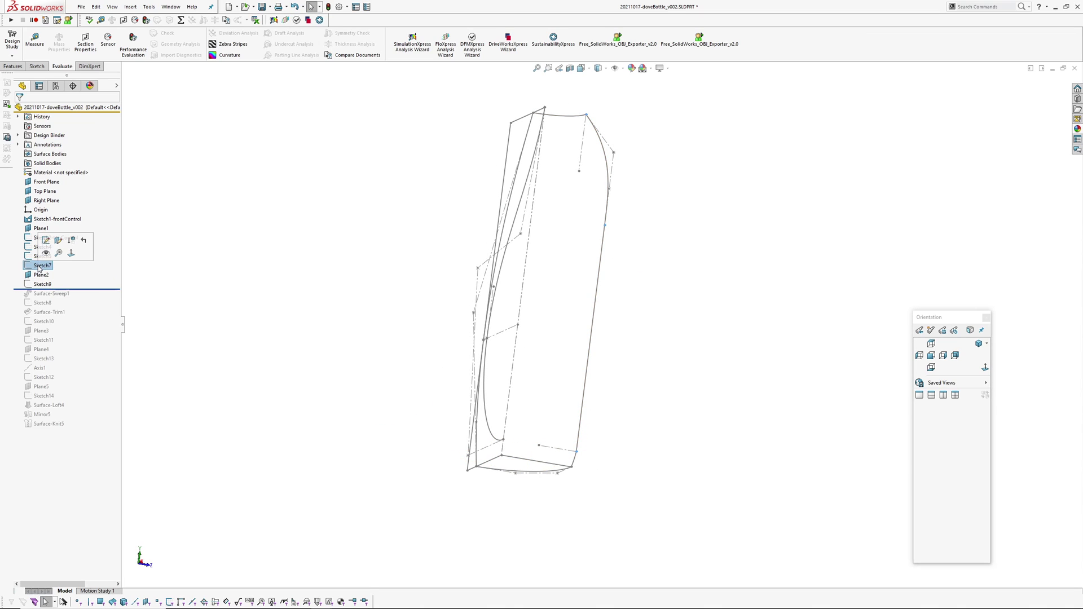
click(33, 256)
click(193, 248)
click(38, 248)
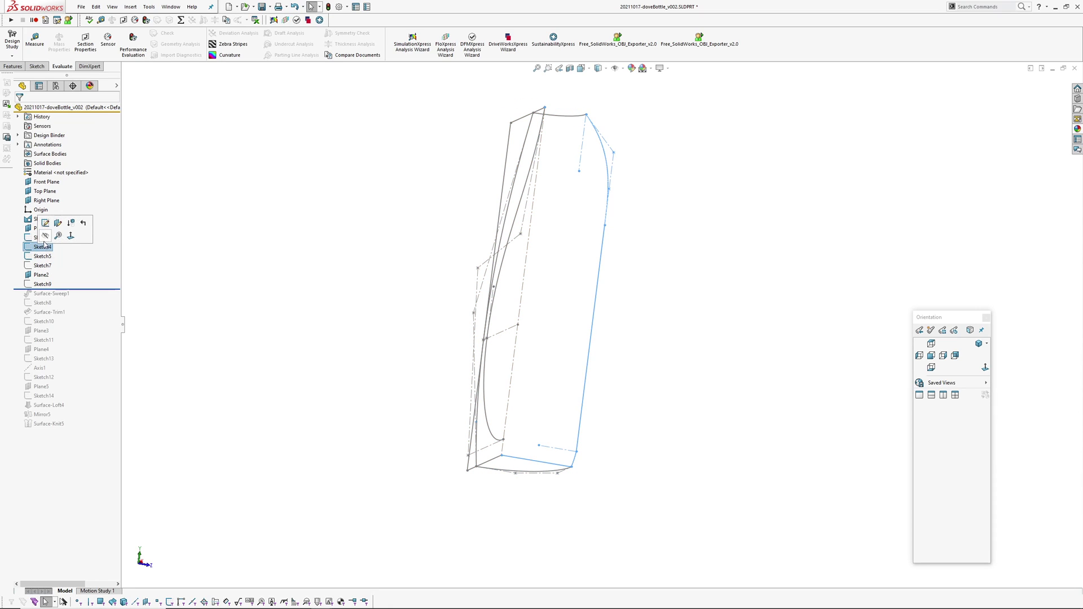
Open Sketch4 for editing and select its straight side line and the style spline above it to examine their relations.
click(45, 222)
ctrl+middle_drag(642, 368, 665, 352)
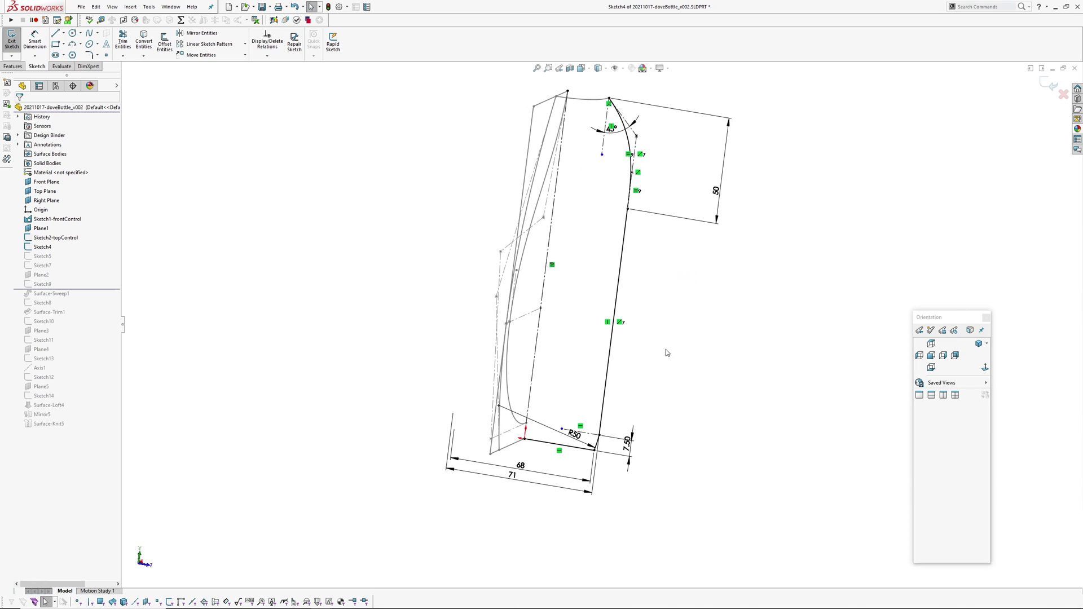
click(608, 360)
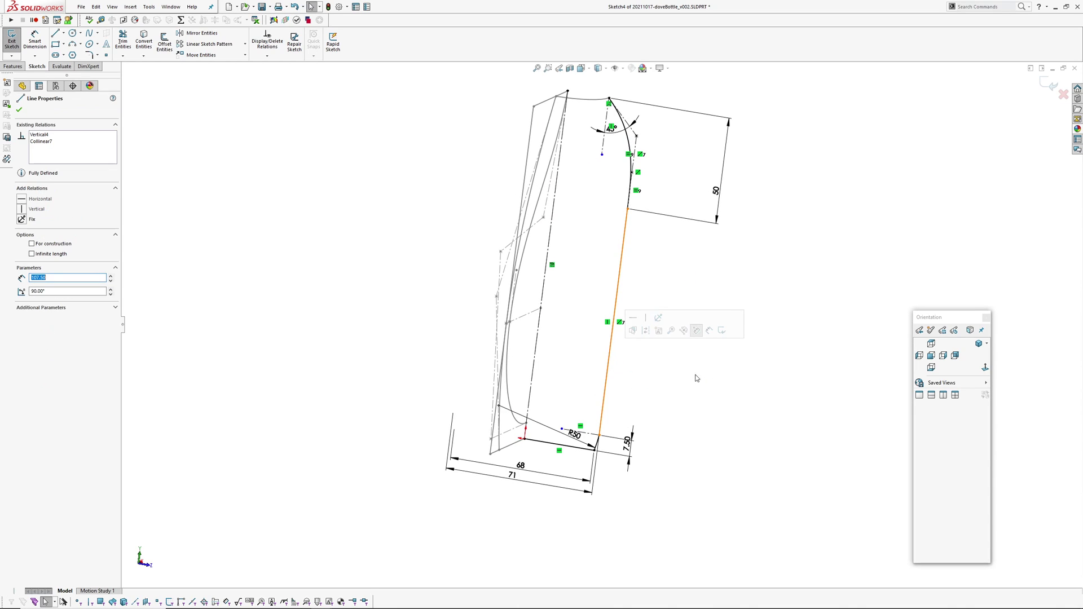
click(641, 278)
click(618, 189)
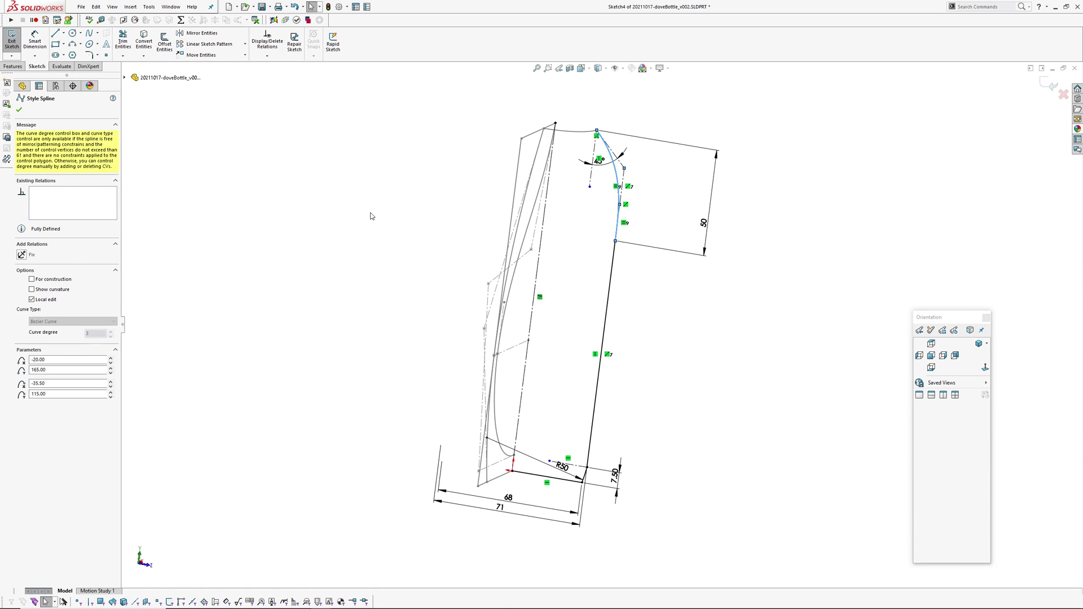
click(646, 305)
scroll(643, 208, down, 2)
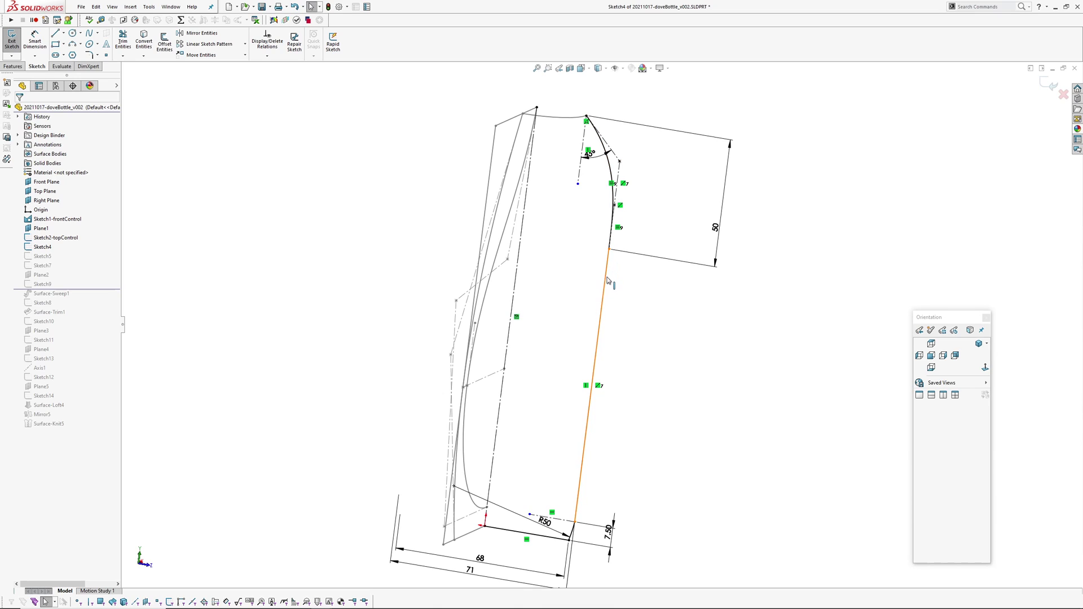
click(618, 204)
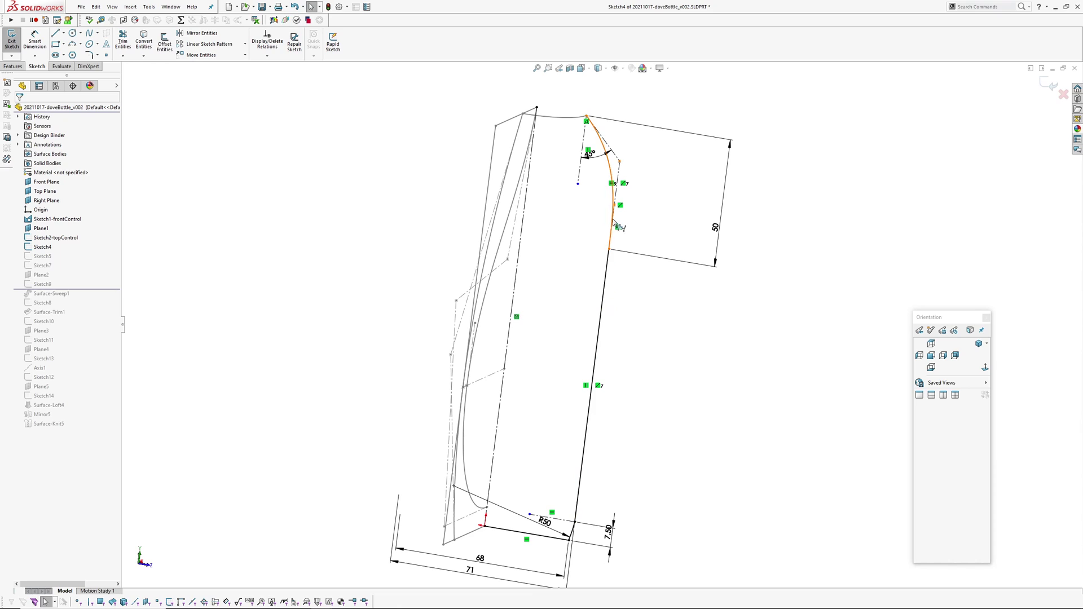
Try an angle of 46° for the control leg at the top of Sketch4's style spline and discard the change.
scroll(594, 166, down, 2)
double_click(588, 169)
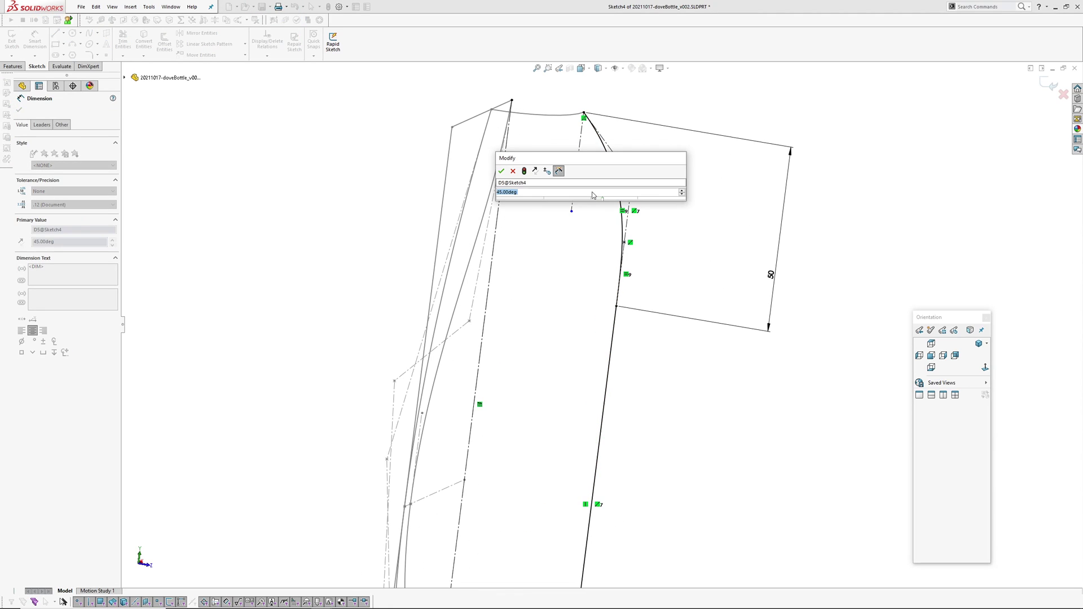
scroll(596, 170, up, 1)
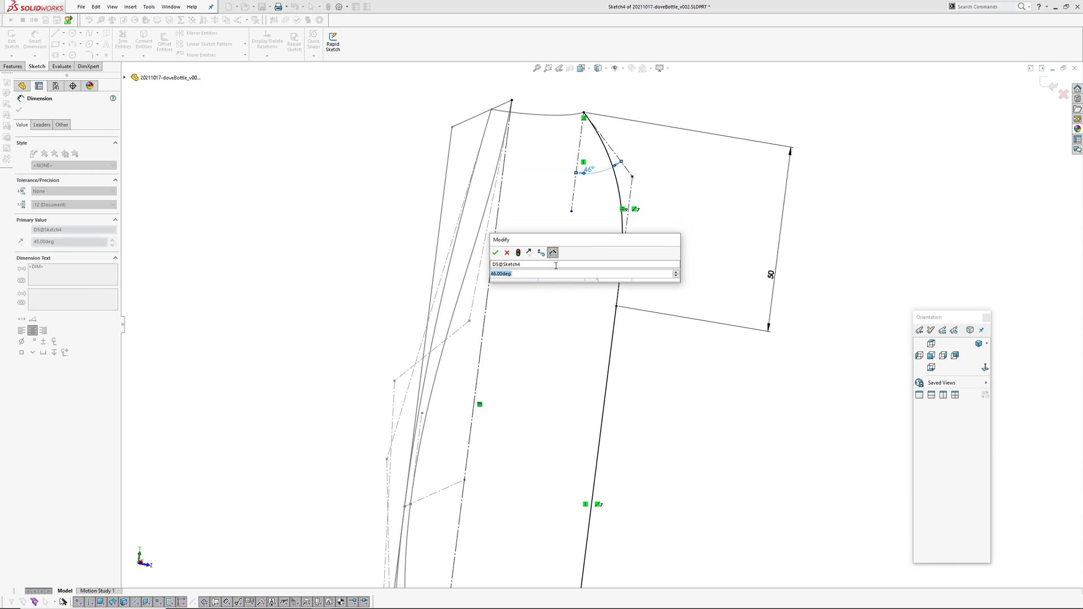
scroll(551, 275, down, 2)
scroll(552, 275, up, 1)
key(Return)
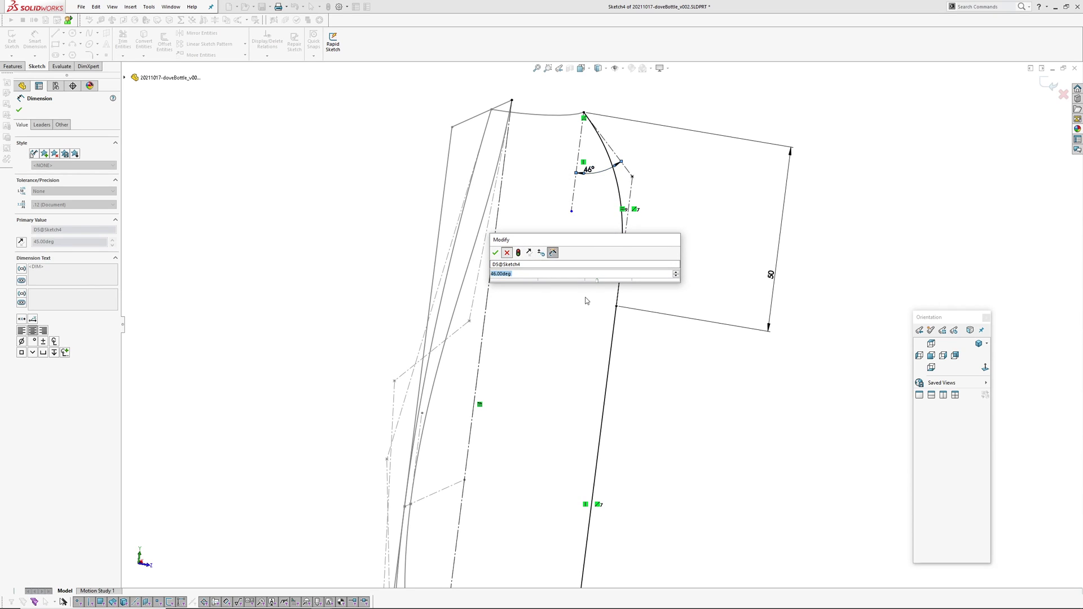
scroll(723, 275, up, 1)
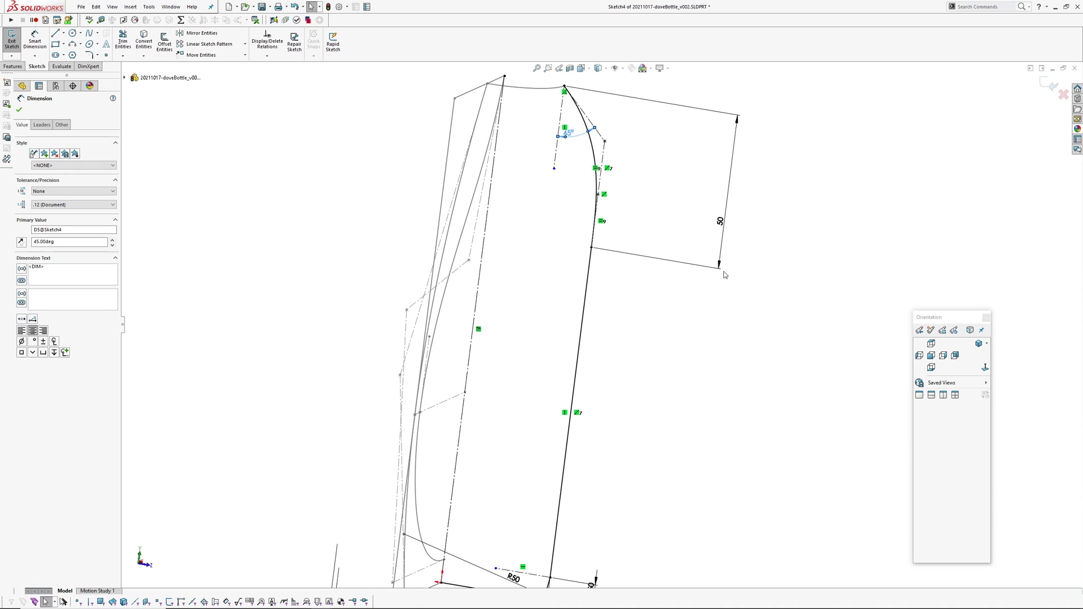
Examine Sketch4's 50 mm spline height dimension and the base dimensions, and exit the sketch.
click(720, 222)
key(z)
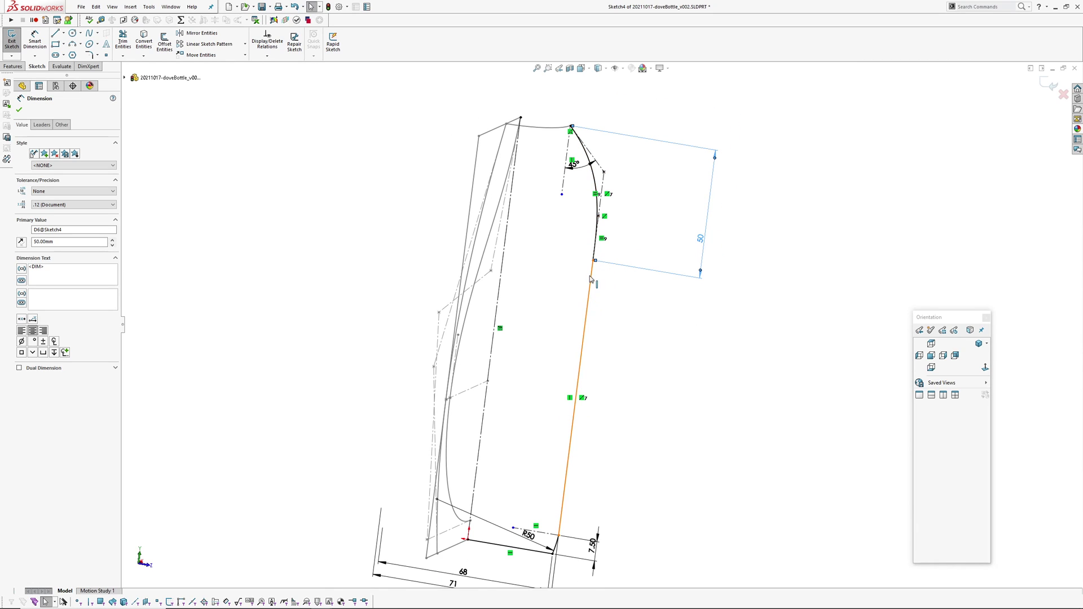
ctrl+middle_drag(640, 351, 652, 302)
scroll(653, 305, up, 1)
ctrl+middle_drag(668, 453, 682, 395)
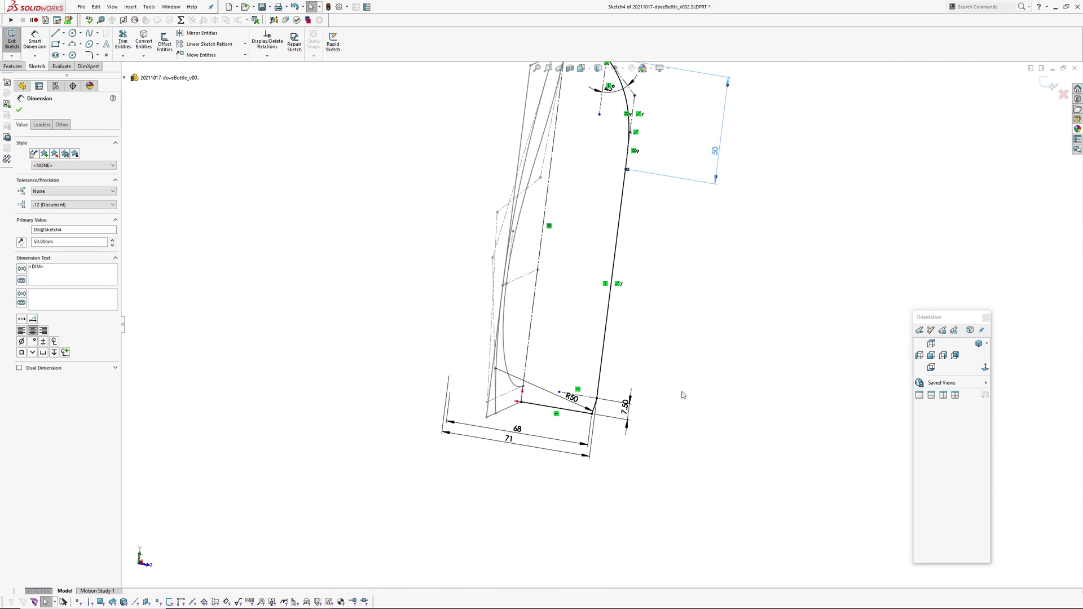
click(1049, 84)
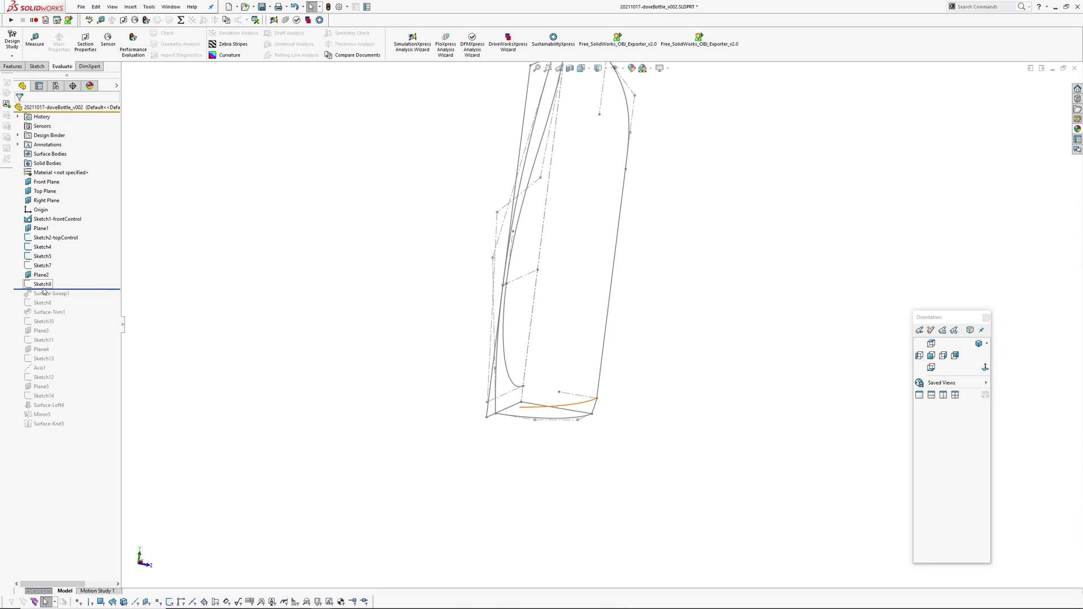
Highlight Plane2 and show Sketch9's dimensions to examine the arc above the base from several angles.
click(42, 286)
mouse_move(586, 355)
middle_down()
mouse_move(417, 350)
mouse_move(404, 263)
middle_up()
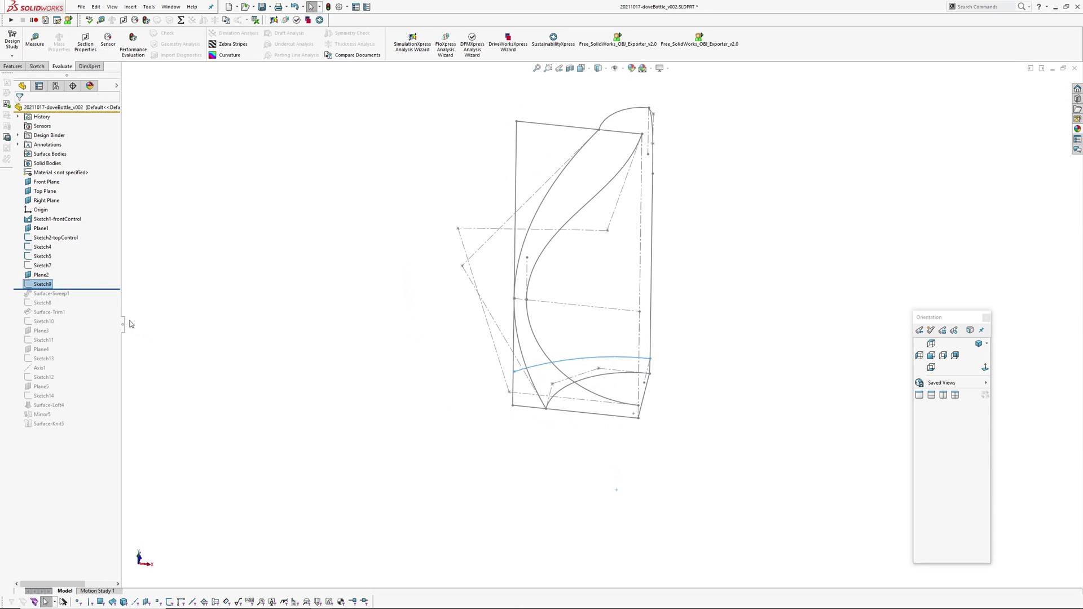
click(42, 275)
double_click(42, 284)
ctrl+middle_drag(584, 351, 578, 400)
scroll(581, 400, down, 3)
mouse_move(574, 266)
middle_down()
mouse_move(580, 293)
mouse_move(629, 319)
mouse_move(617, 230)
mouse_move(606, 299)
mouse_move(629, 327)
middle_up()
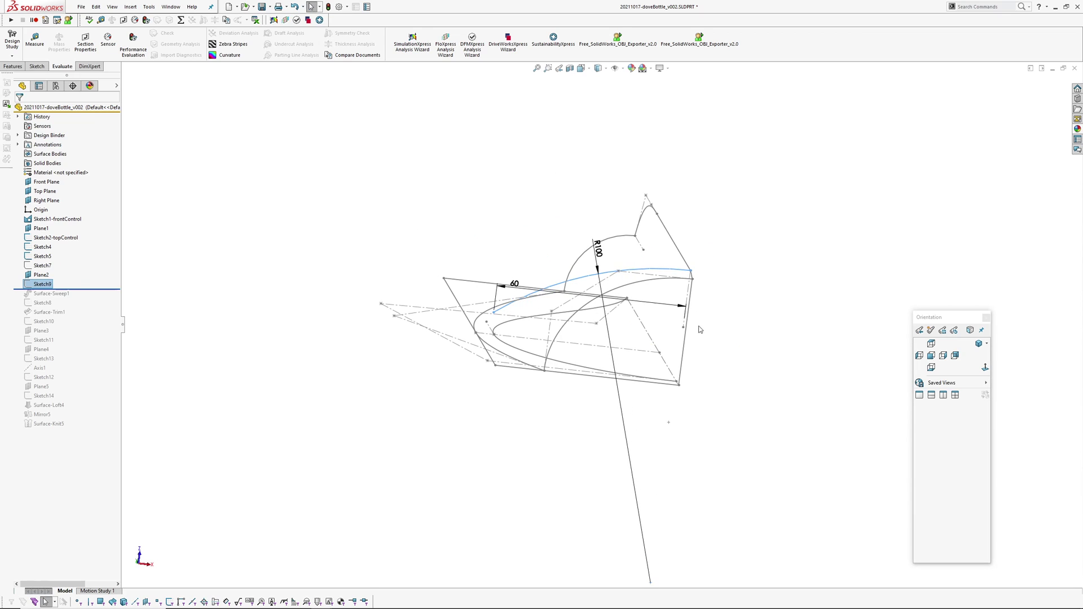
mouse_move(698, 329)
middle_down()
mouse_move(666, 296)
mouse_move(766, 309)
middle_up()
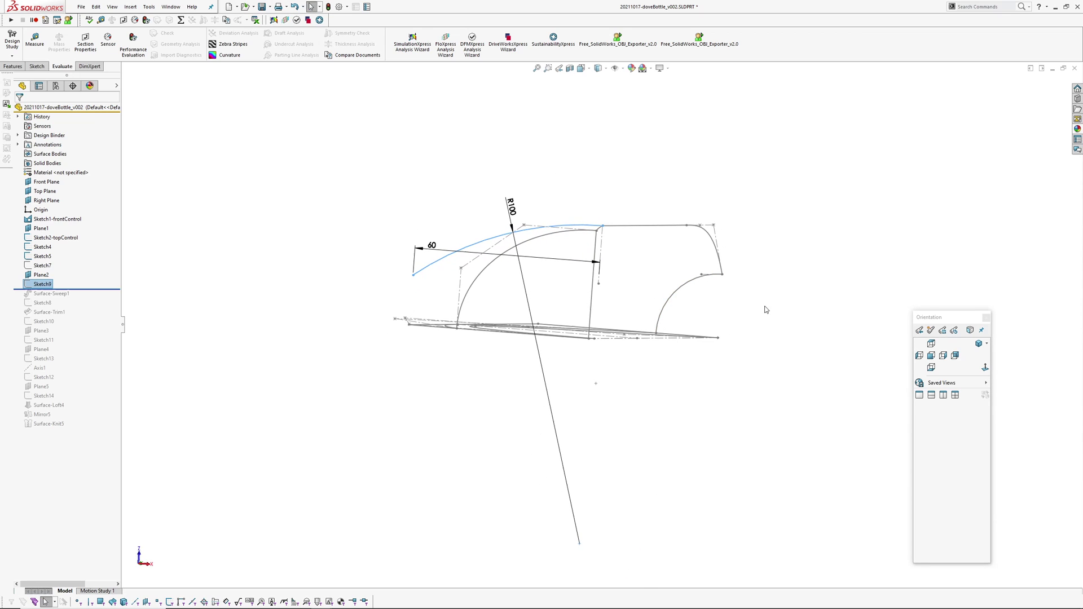
click(286, 256)
Roll the model forward to just after Surface-Sweep1 and highlight the swept surface to examine its shape.
mouse_move(499, 266)
middle_down()
mouse_move(514, 386)
mouse_move(631, 330)
middle_up()
scroll(603, 320, up, 2)
mouse_move(621, 281)
ctrl+middle_down()
mouse_move(592, 289)
mouse_move(568, 203)
ctrl+middle_up()
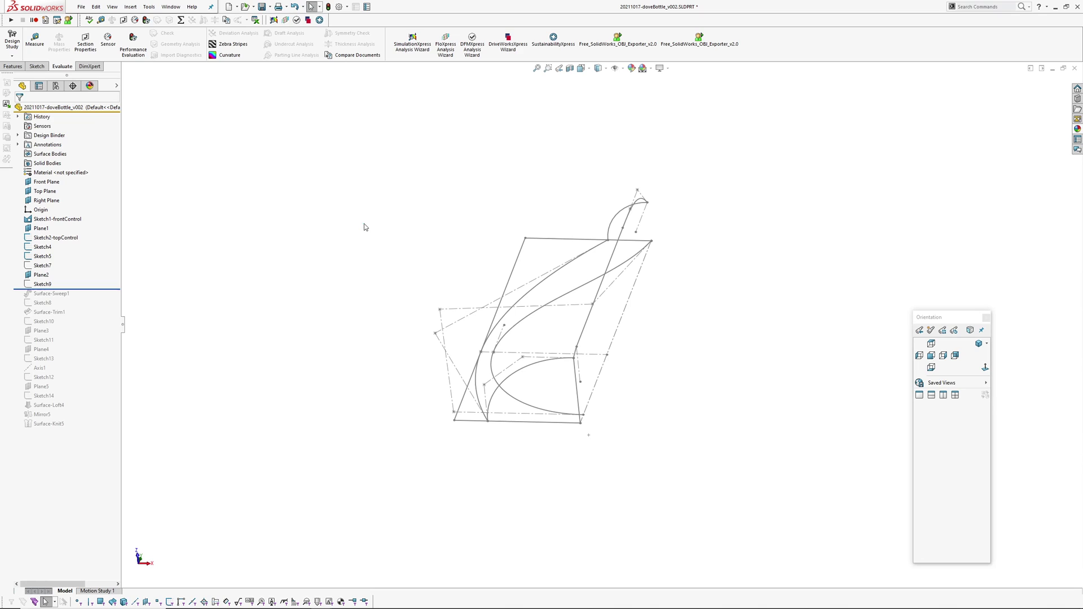
drag(88, 289, 86, 298)
click(59, 295)
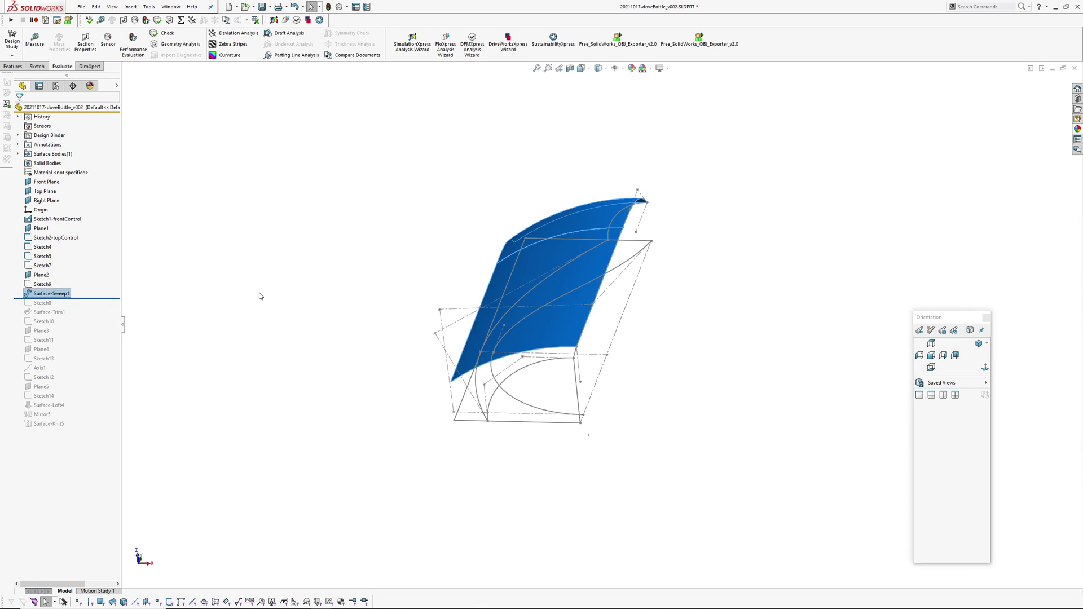
middle_drag(581, 296, 670, 374)
click(667, 349)
middle_drag(594, 294, 589, 366)
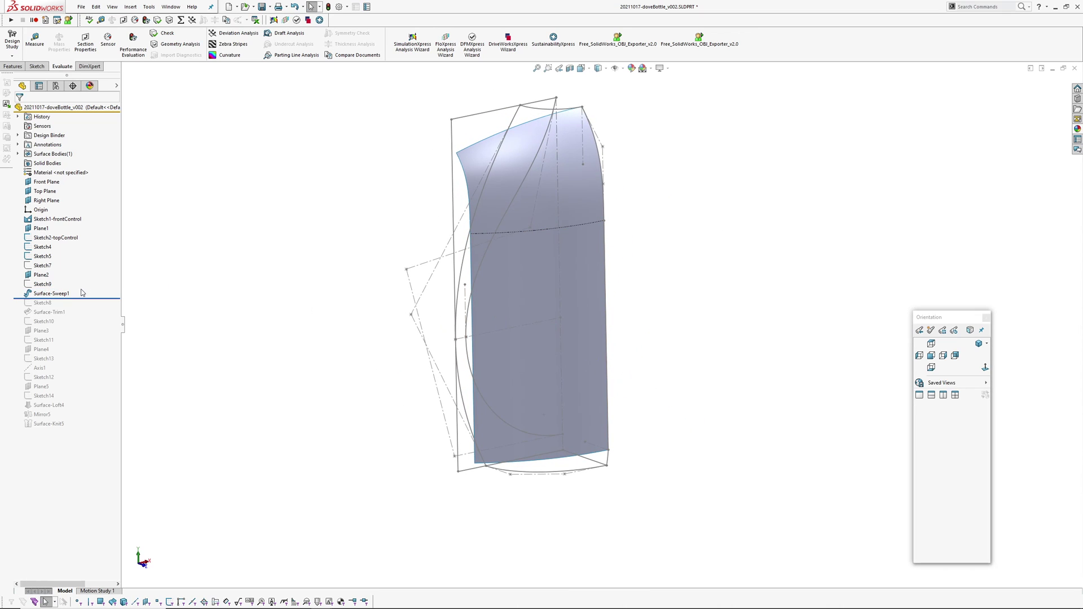
Open the definition of Surface-Sweep1 to examine its profile, path and profile twist options, and close it without changes.
click(57, 294)
click(190, 319)
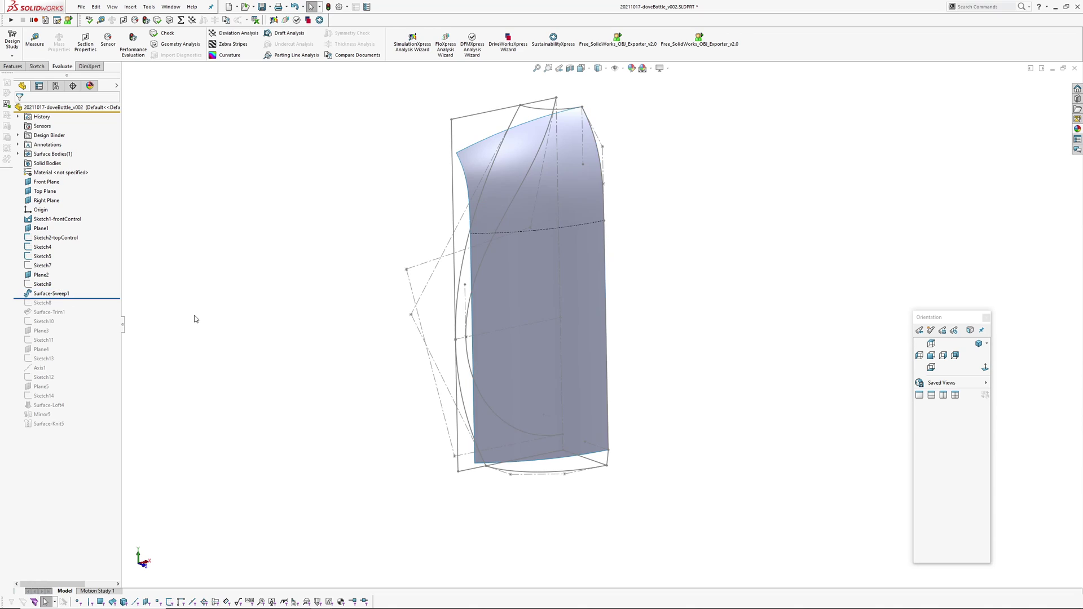
click(44, 298)
click(52, 277)
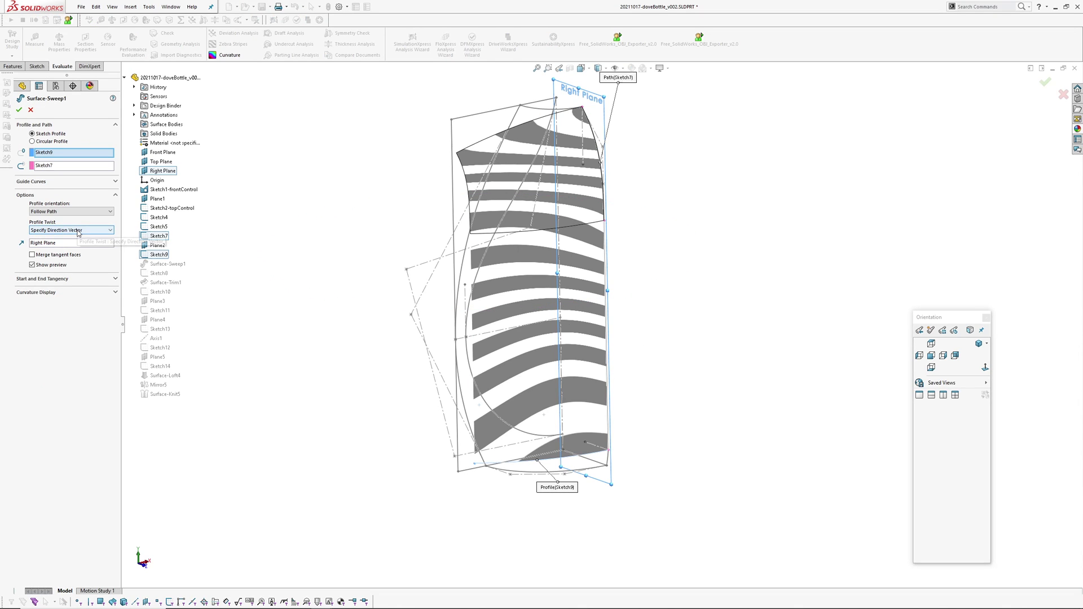
middle_drag(574, 400, 602, 196)
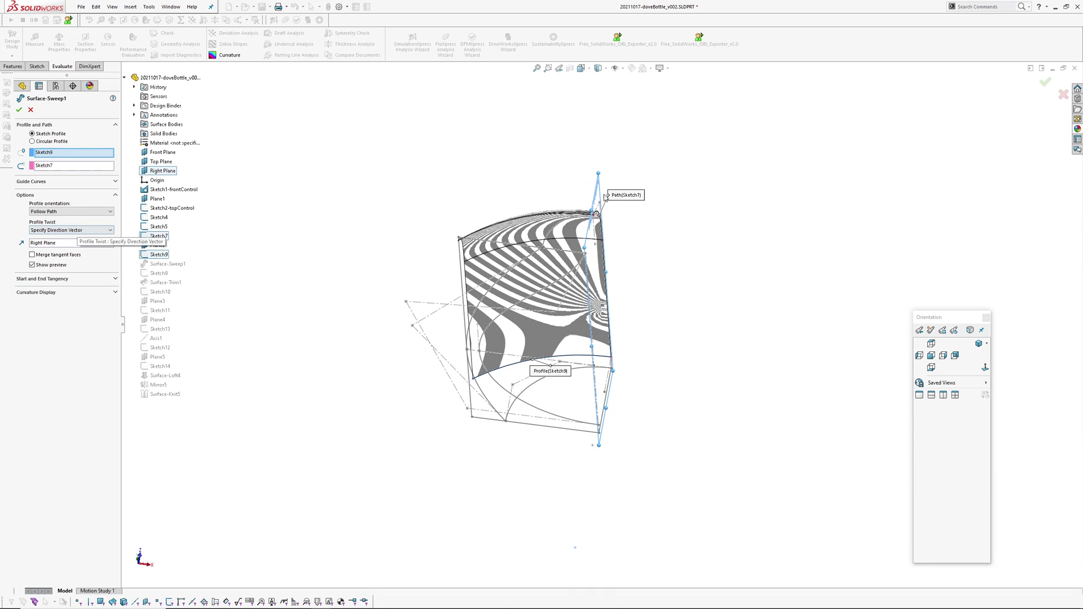
click(1066, 95)
Hide the sketches and other reference items so that only the swept surface is displayed.
scroll(604, 325, up, 2)
middle_drag(626, 346, 658, 334)
key(ctrl+h)
middle_drag(600, 286, 427, 275)
Mirror the swept surface body about the Right Plane.
click(131, 8)
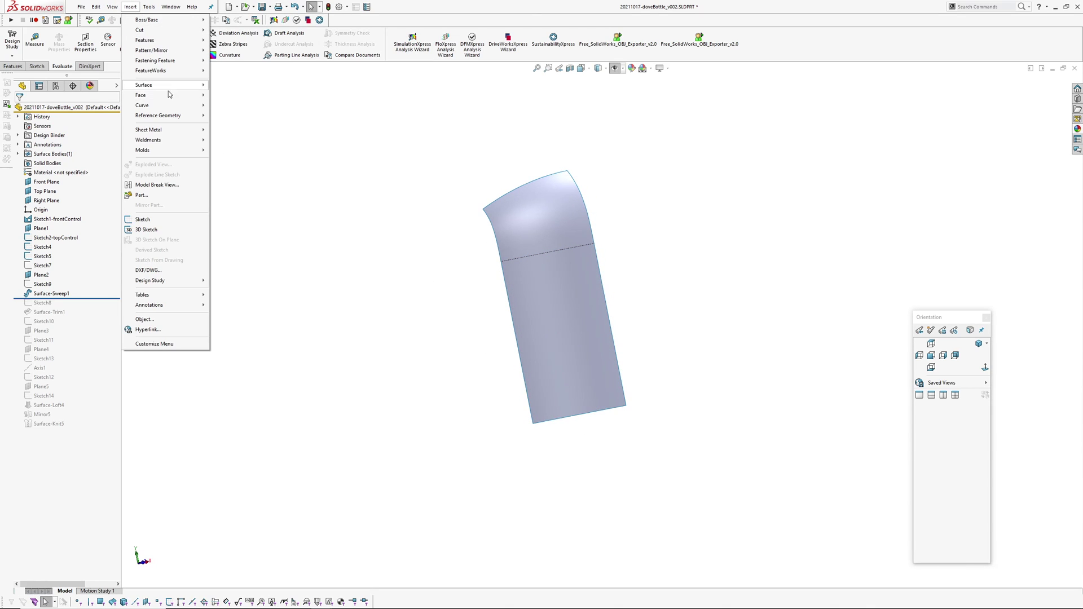
mouse_move(156, 50)
click(229, 70)
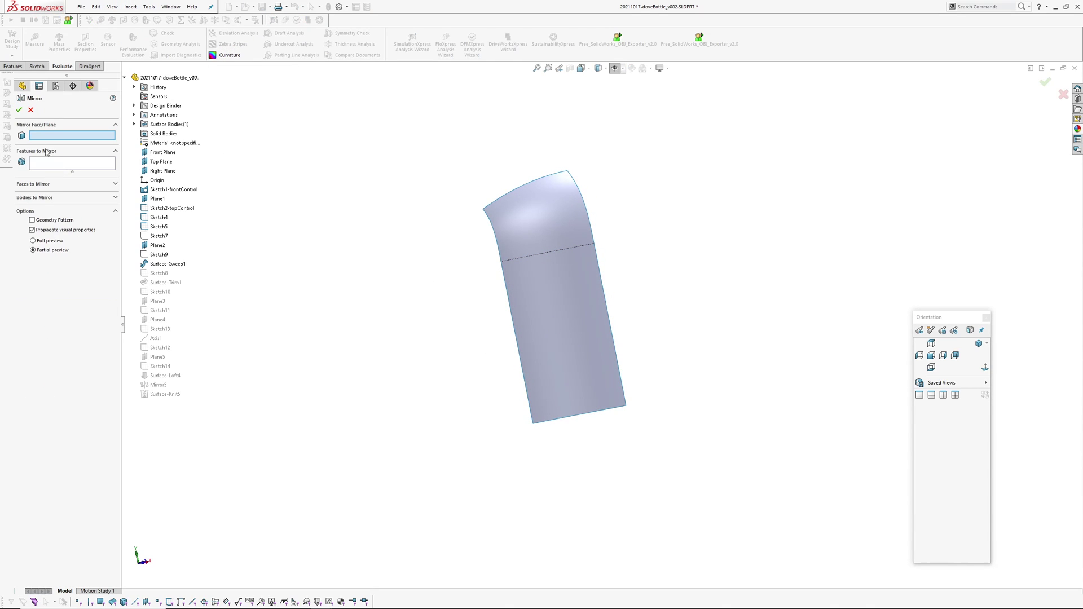
click(161, 171)
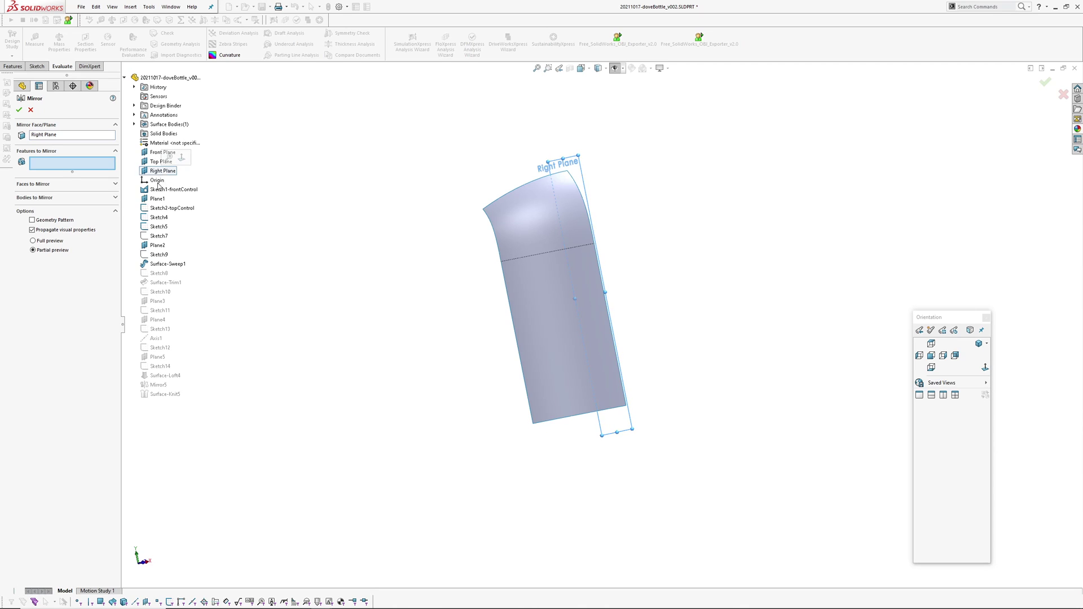
click(33, 198)
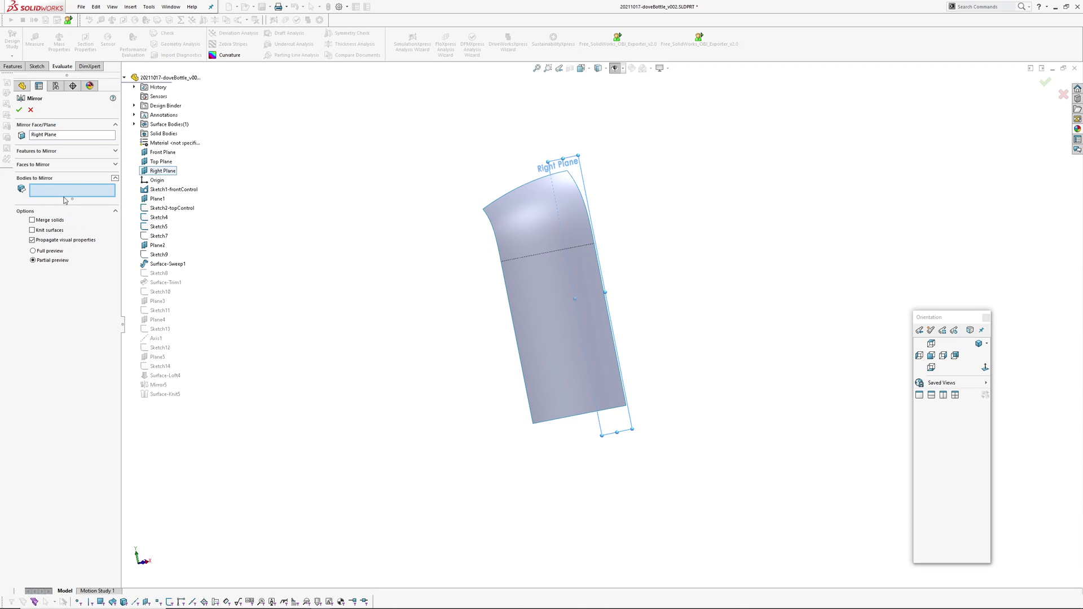
click(530, 241)
right_click(536, 237)
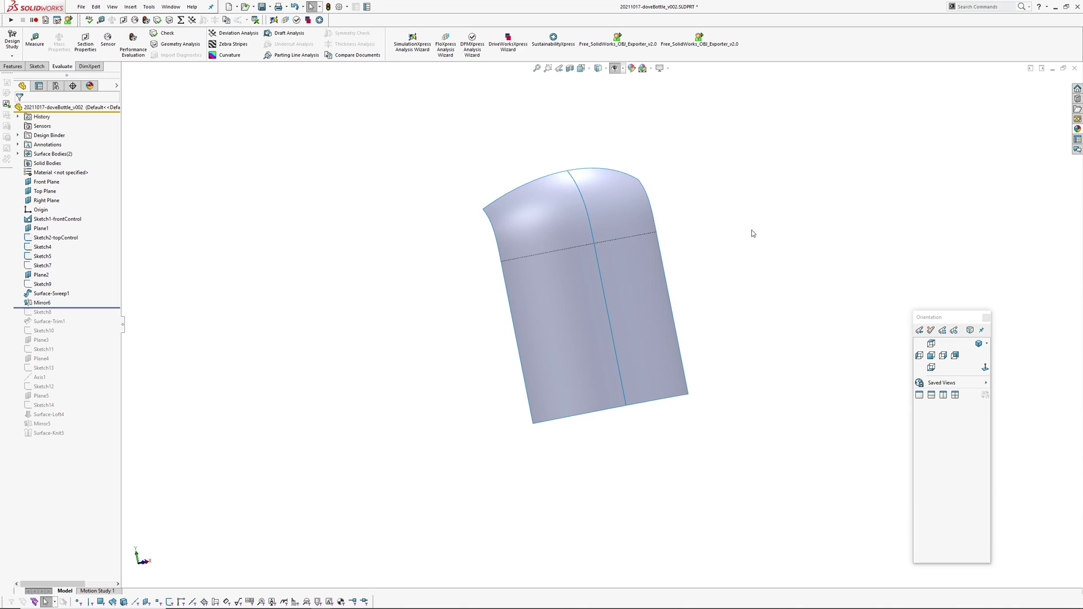
Knit the swept surface and its mirrored copy into one surface body.
key(k)
click(620, 291)
click(579, 299)
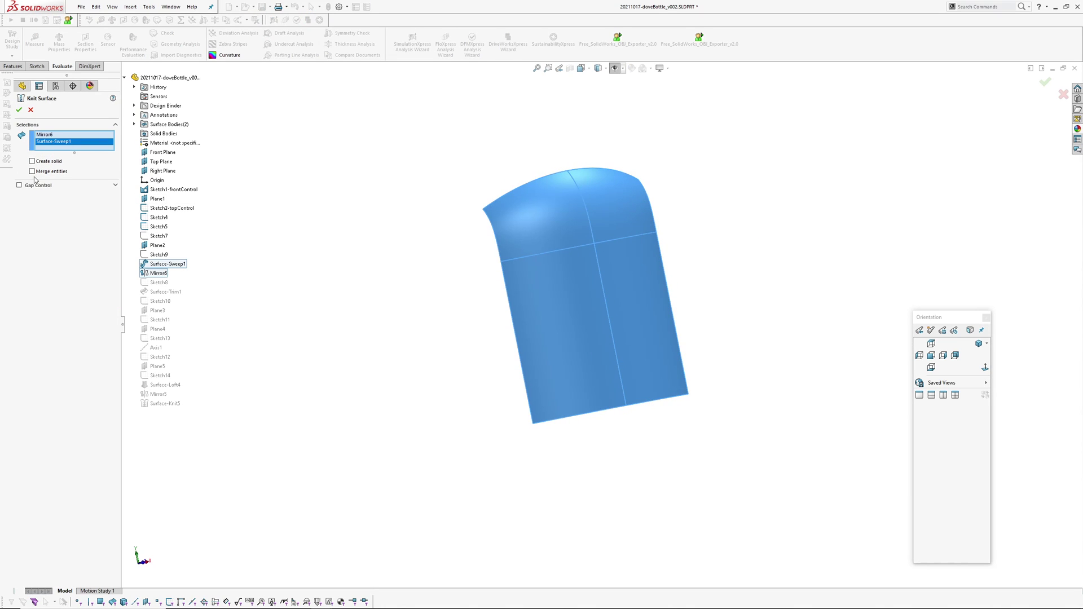
click(19, 111)
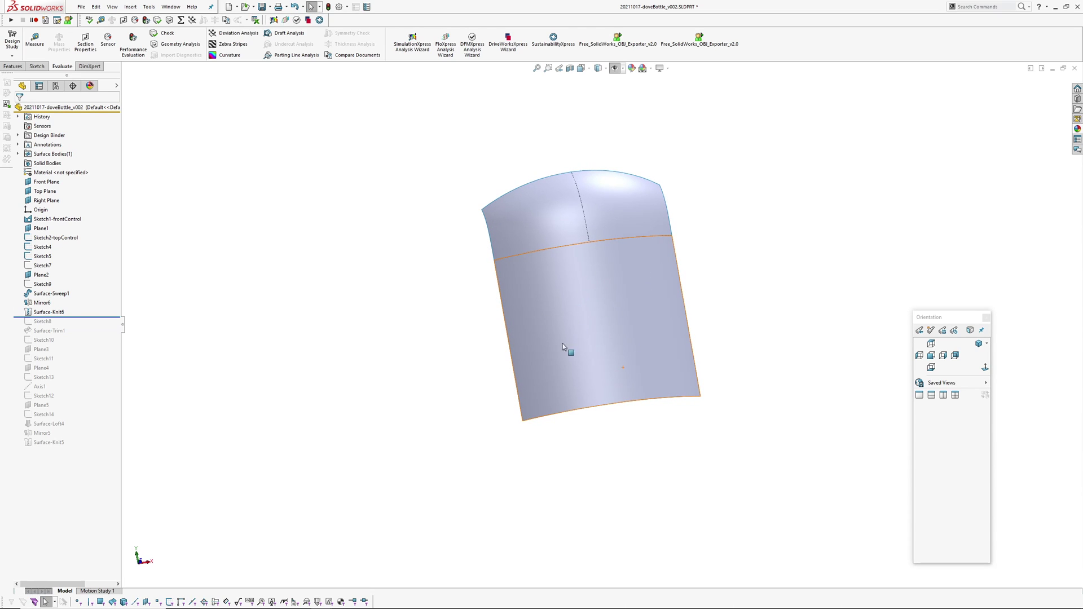
Run a Deviation Analysis on the centre seam edge of the knitted surface's curved upper part and close it.
middle_drag(563, 352, 598, 375)
middle_drag(561, 314, 583, 227)
click(585, 215)
click(233, 33)
click(74, 174)
scroll(598, 194, down, 4)
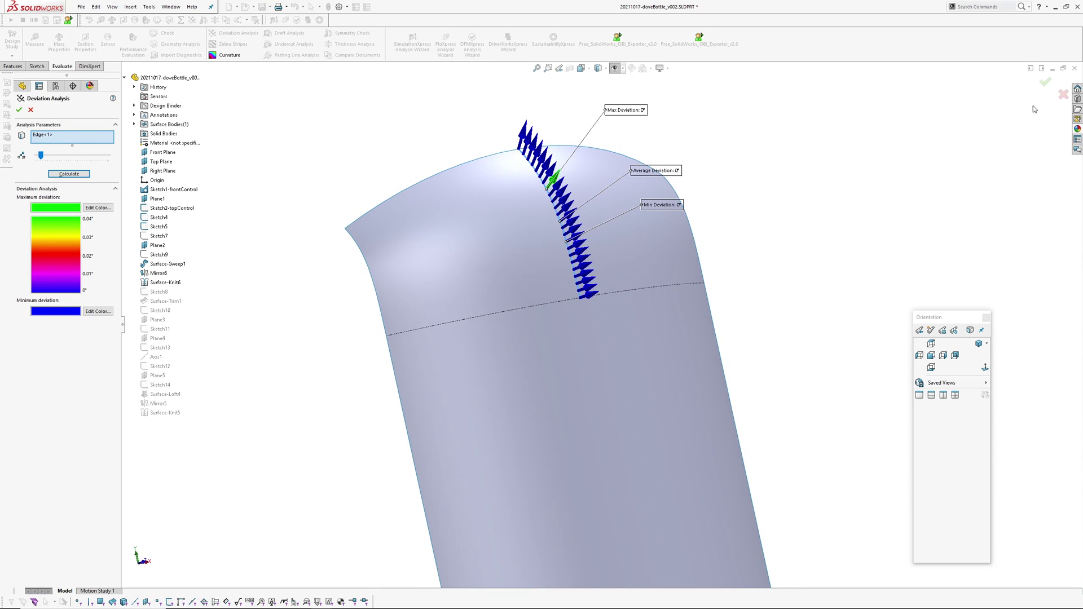
click(1062, 95)
Inspect the continuity across the knitted surface's centre seam with Zebra Stripes and turn the display off again.
scroll(797, 218, down, 1)
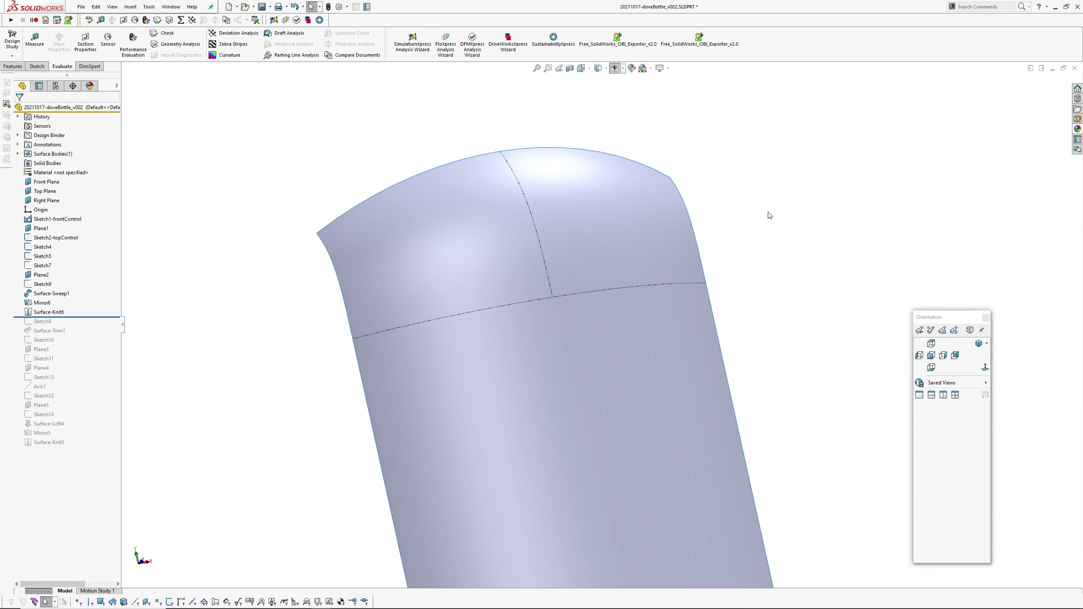
scroll(788, 216, up, 2)
middle_drag(789, 216, 771, 297)
key(z)
middle_drag(688, 350, 552, 331)
scroll(504, 299, down, 3)
middle_drag(504, 299, 666, 240)
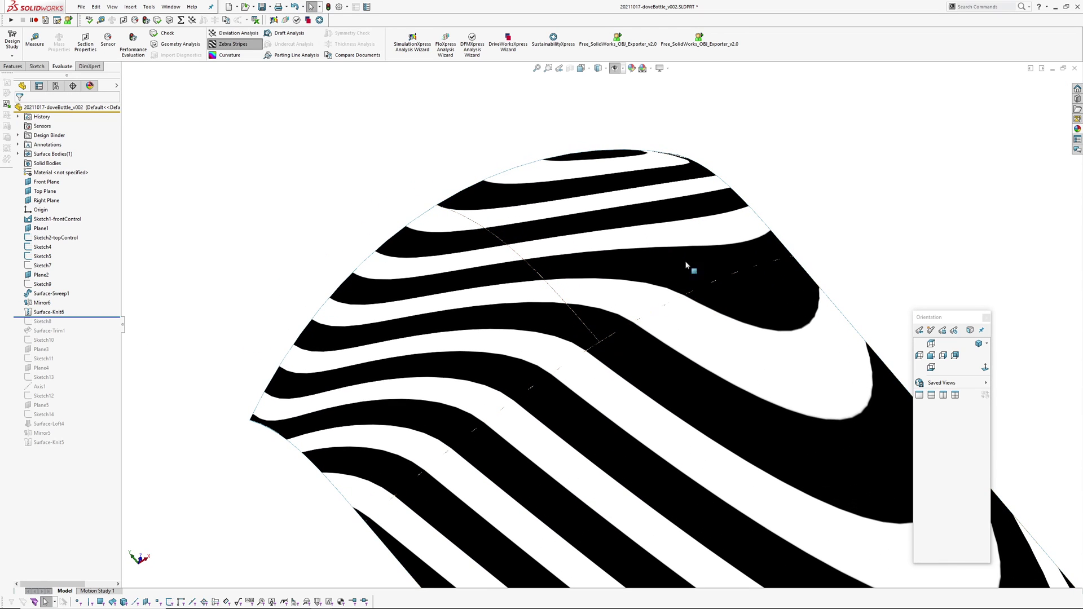
scroll(766, 376, up, 5)
mouse_move(765, 376)
middle_down()
mouse_move(725, 314)
mouse_move(689, 375)
mouse_move(585, 363)
mouse_move(697, 399)
mouse_move(687, 483)
mouse_move(705, 369)
middle_up()
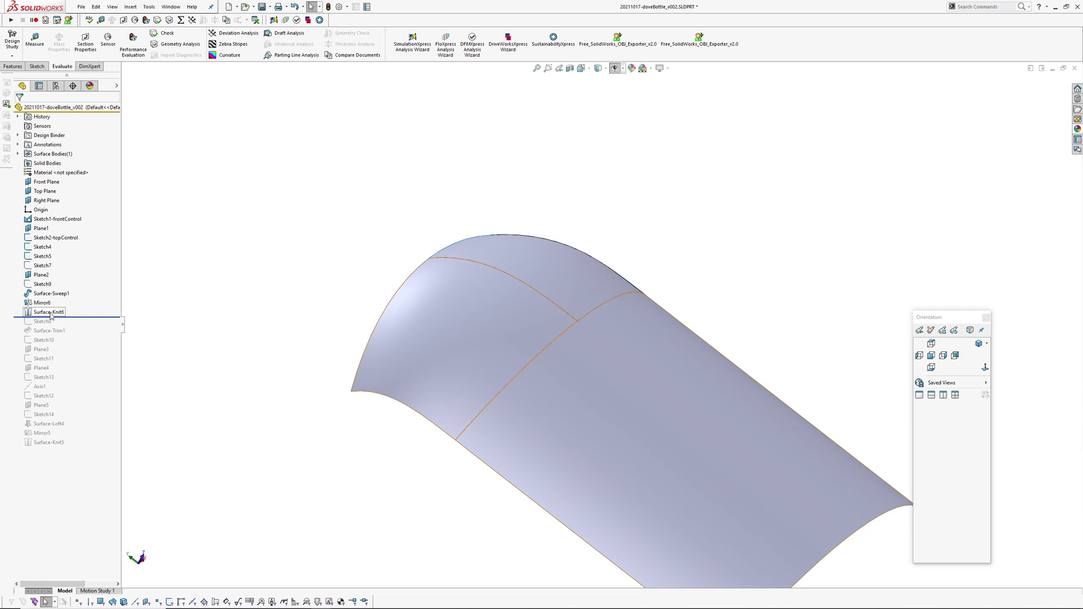
Remove the trial mirror and knit, leaving the model rolled back to just after Surface-Sweep1, and show the sketches.
drag(50, 317, 49, 299)
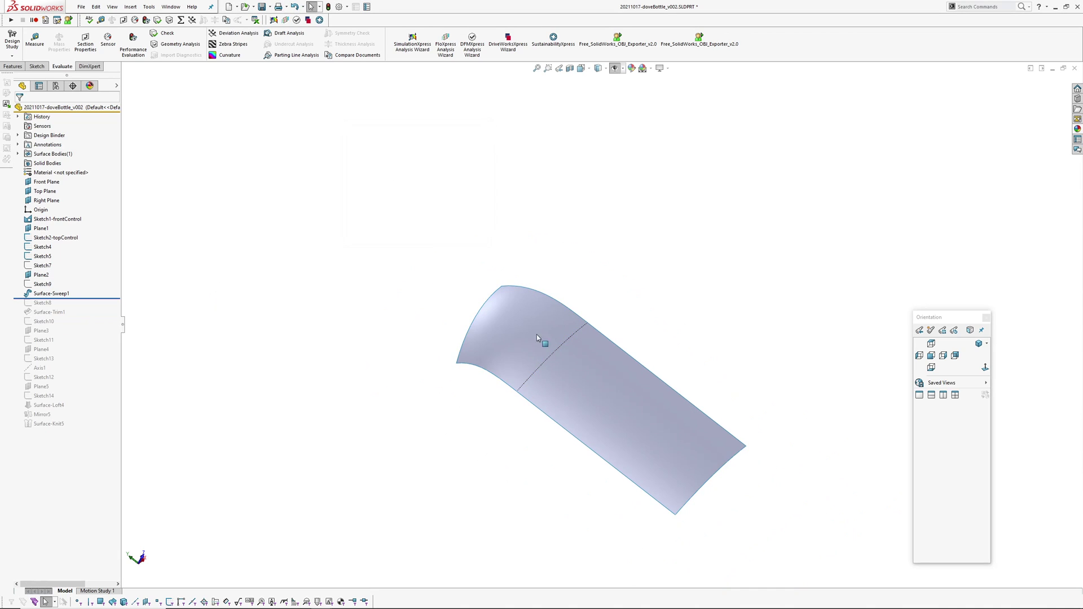
mouse_move(538, 330)
middle_down()
mouse_move(486, 316)
mouse_move(477, 280)
middle_up()
key(h)
middle_drag(468, 364, 567, 356)
Roll the model forward past Sketch8 and compare its trim curve with the front control sketch and the swept surface.
drag(89, 299, 92, 305)
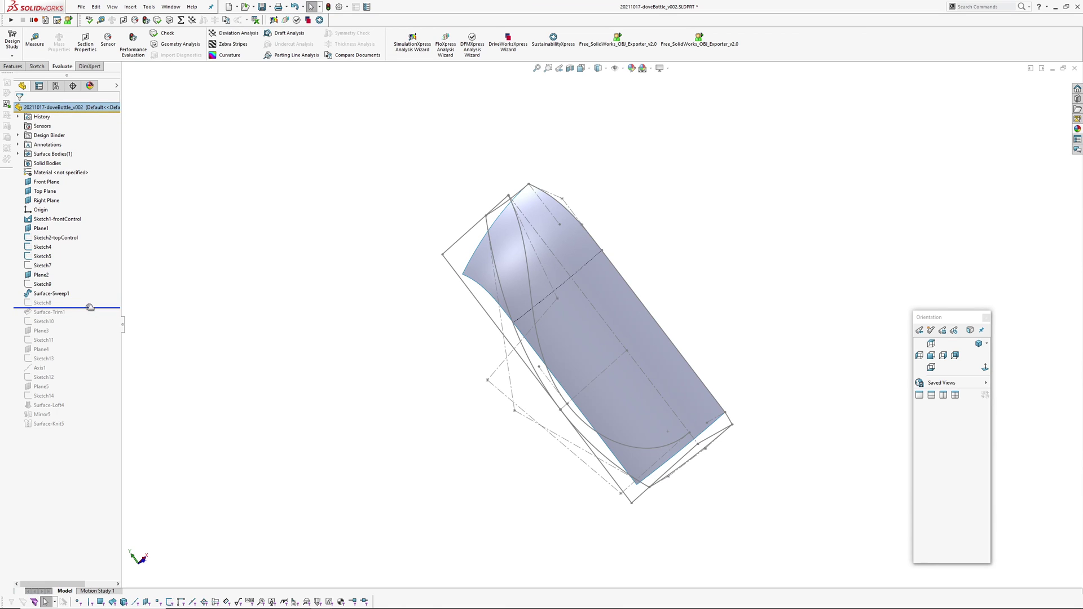
click(42, 302)
middle_drag(485, 315, 497, 260)
click(50, 221)
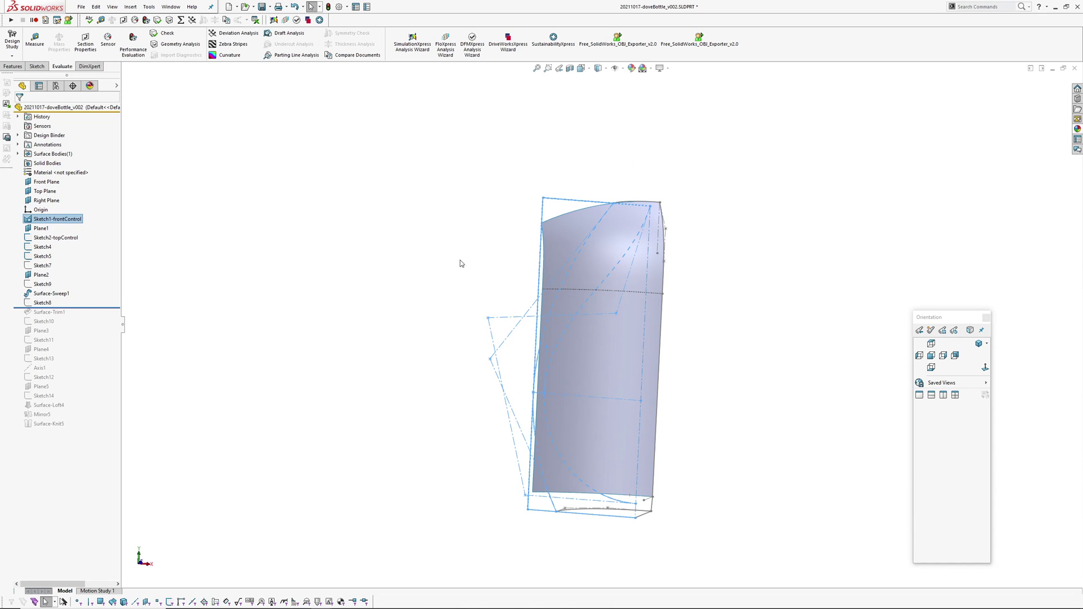
click(43, 302)
mouse_move(513, 322)
middle_down()
mouse_move(479, 333)
mouse_move(494, 344)
middle_up()
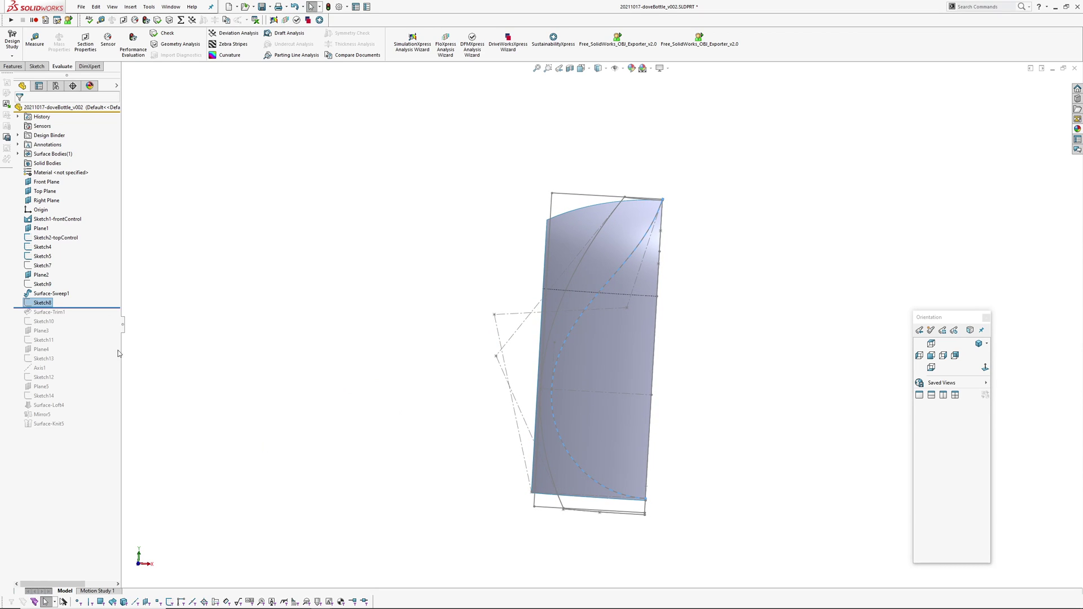
Roll the model forward through Surface-Trim1 and Sketch10 and examine the trimmed side surface and Sketch10's short line near the base.
drag(78, 310, 78, 317)
middle_drag(442, 335, 639, 221)
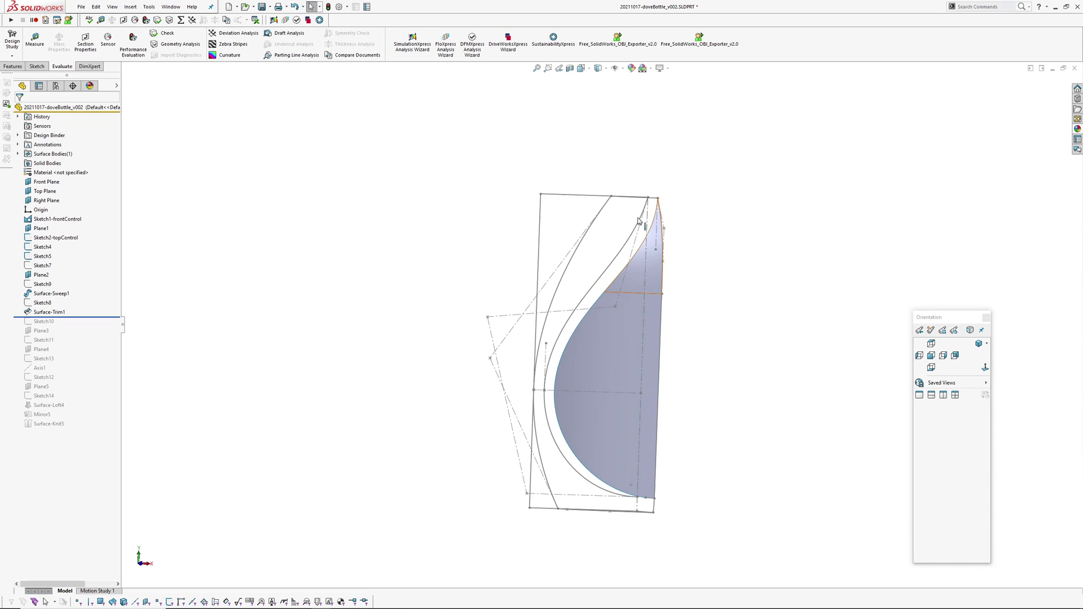
click(82, 318)
drag(81, 326, 80, 326)
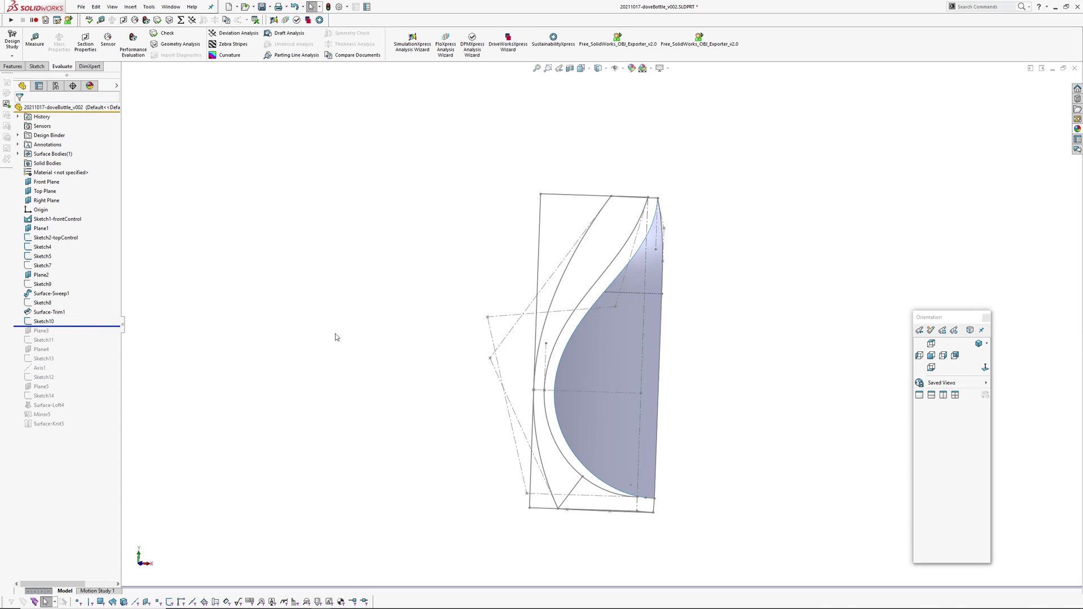
click(56, 322)
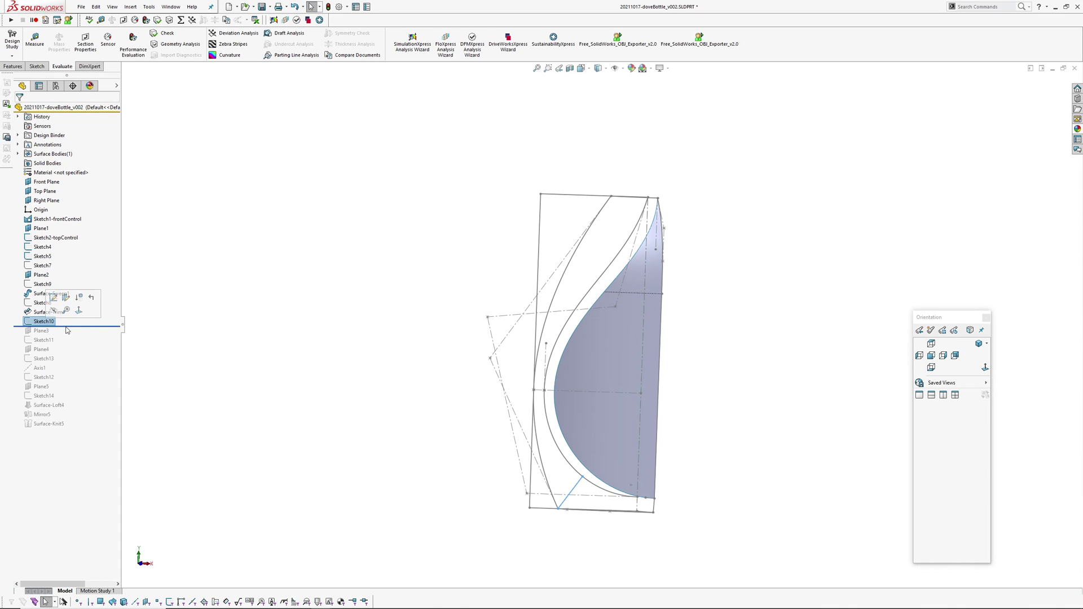
Roll the model forward past Plane3 and examine how the plane relates to Sketch10's line and the inner control curve.
mouse_move(69, 328)
mouse_down()
mouse_move(65, 338)
mouse_move(74, 333)
mouse_up()
scroll(602, 440, down, 2)
middle_drag(599, 426, 550, 450)
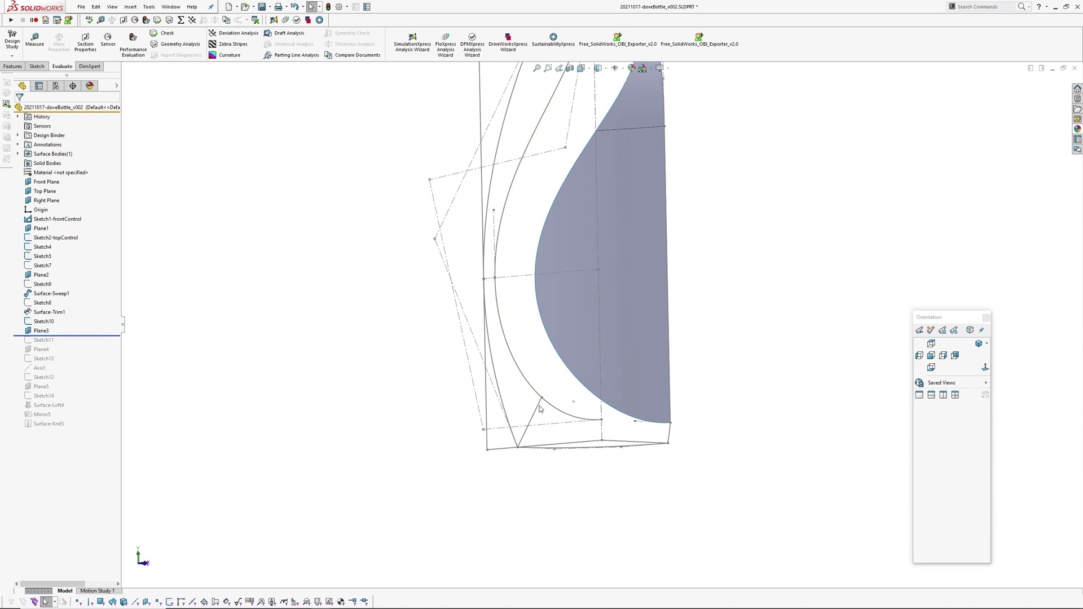
click(44, 331)
mouse_move(573, 413)
middle_down()
mouse_move(517, 397)
mouse_move(547, 406)
middle_up()
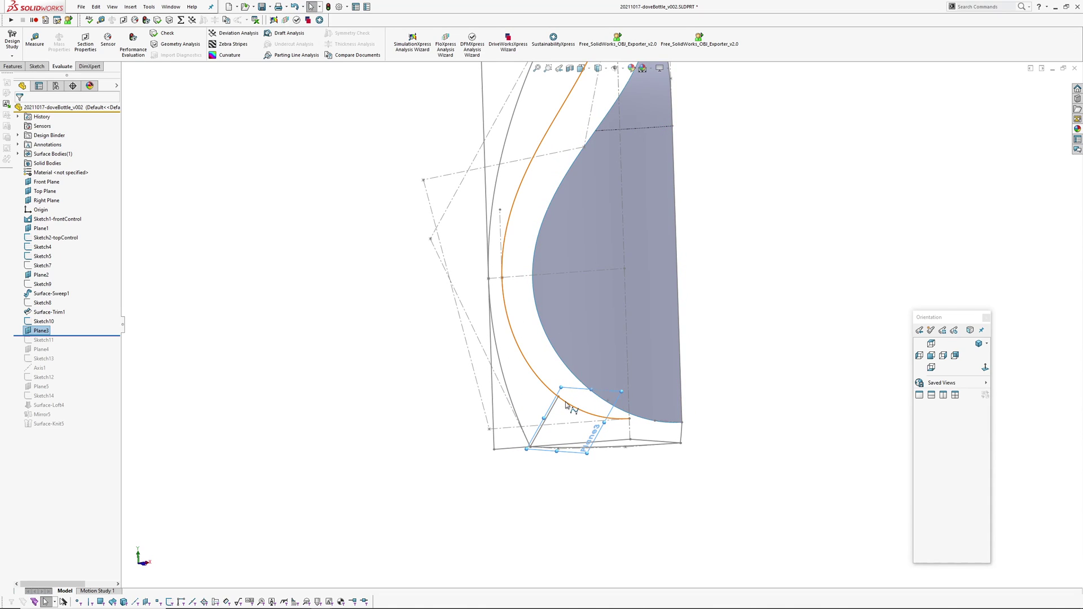
click(565, 404)
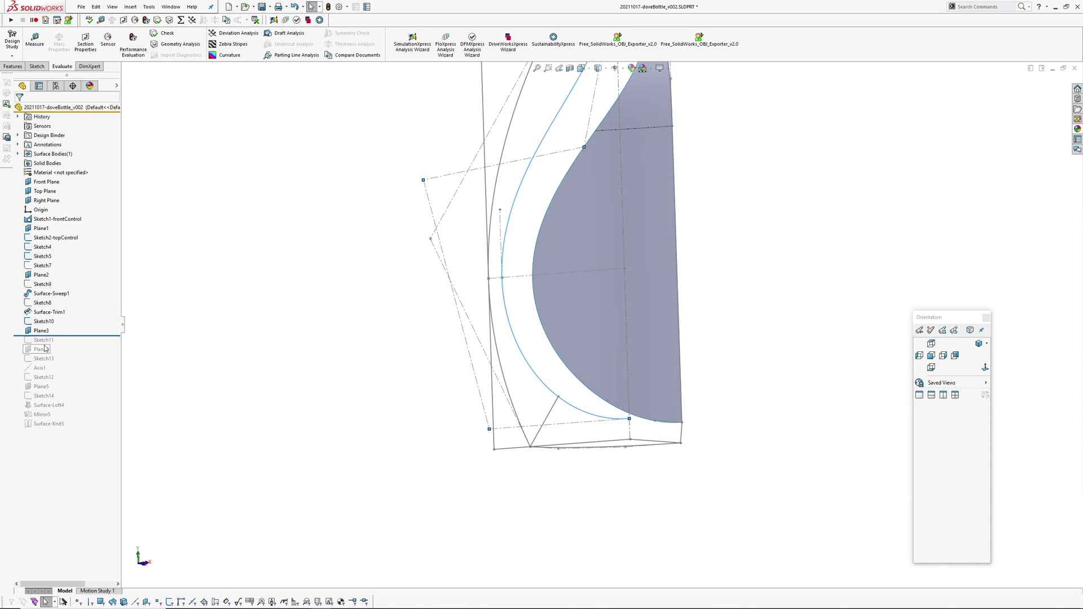
Roll the model forward through Sketch11, Plane4 and Sketch13 and examine the base profile and the upper construction plane.
drag(64, 336, 59, 345)
mouse_move(562, 458)
middle_down()
mouse_move(589, 464)
mouse_move(611, 408)
mouse_move(616, 422)
middle_up()
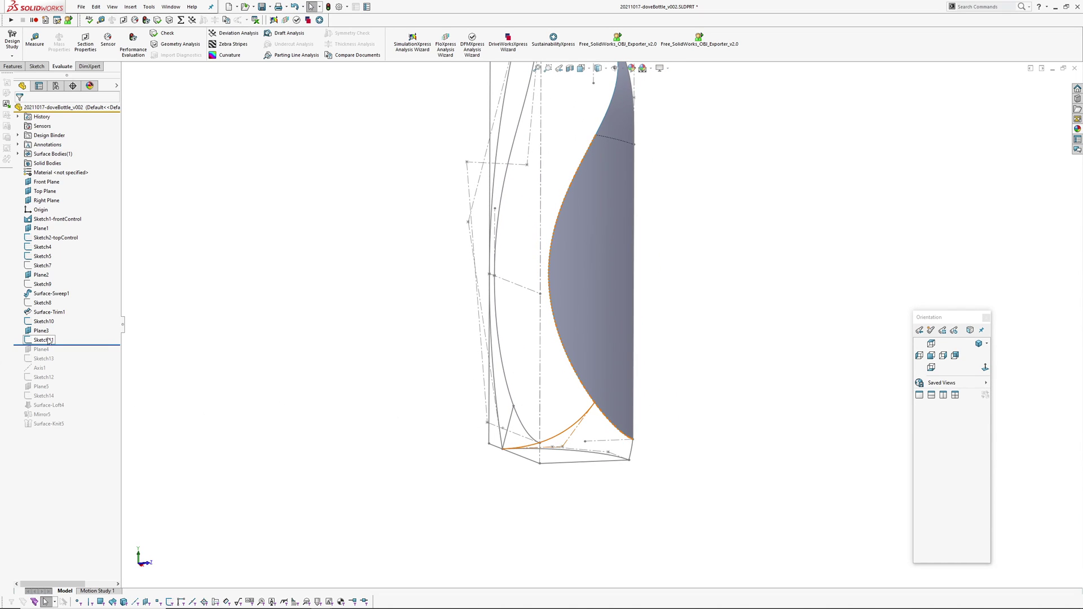
drag(71, 344, 74, 361)
middle_drag(559, 284, 559, 277)
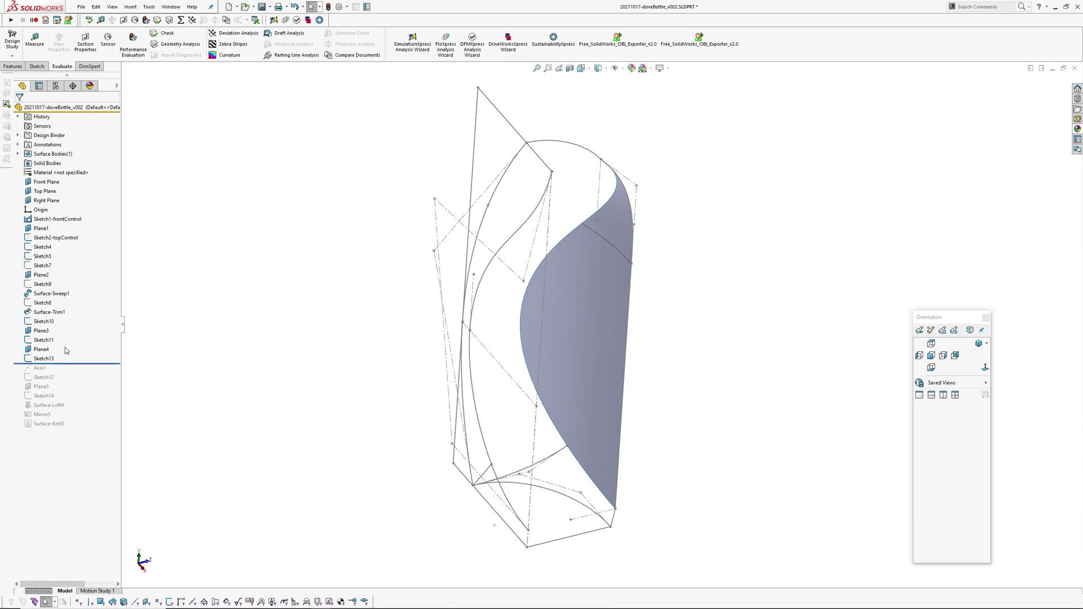
click(45, 350)
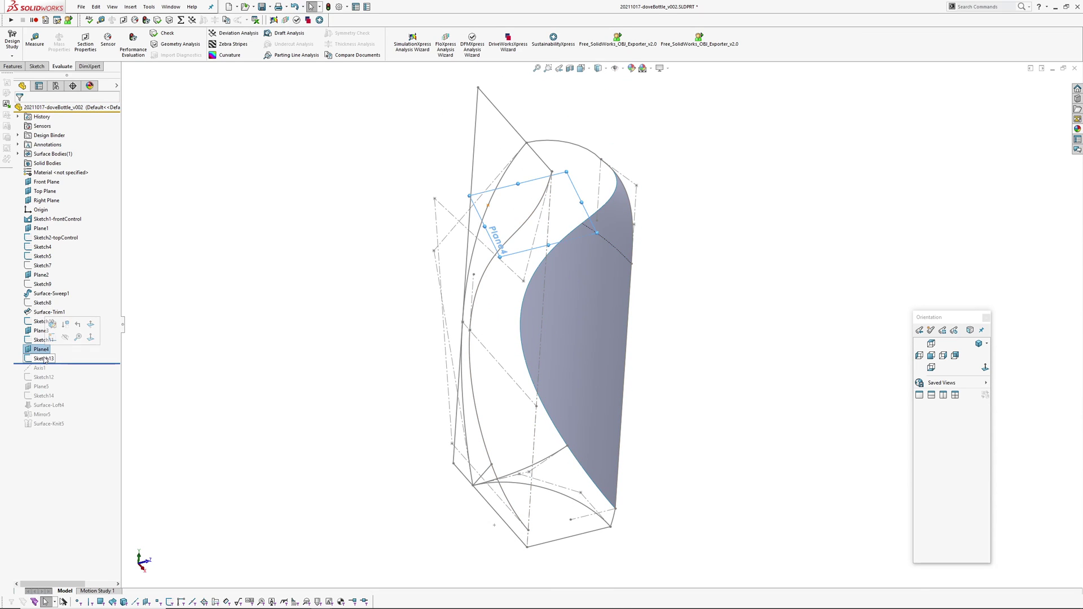
click(45, 359)
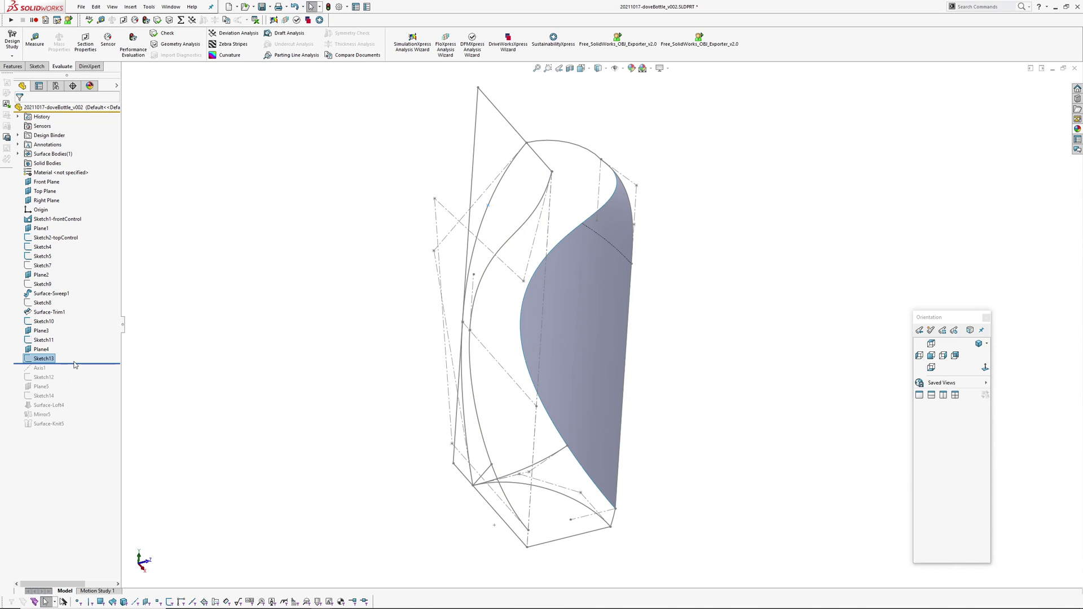
Roll the model forward through Axis1, Sketch12, Plane5, Sketch14 and Surface-Loft4 and examine the loft's profile sketches.
drag(79, 363, 78, 382)
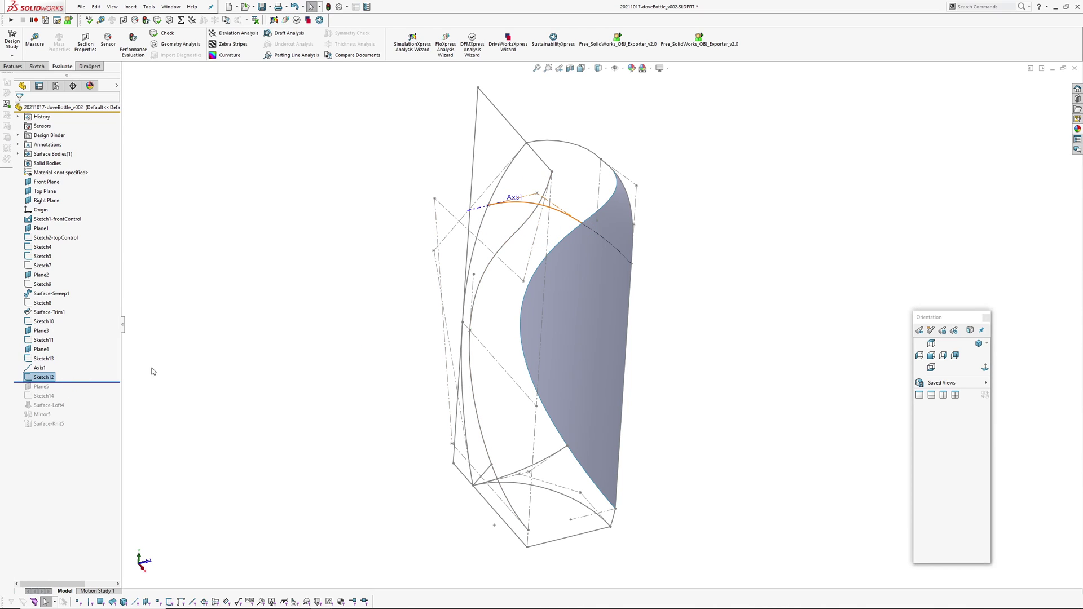
middle_drag(557, 225, 556, 217)
drag(85, 382, 87, 395)
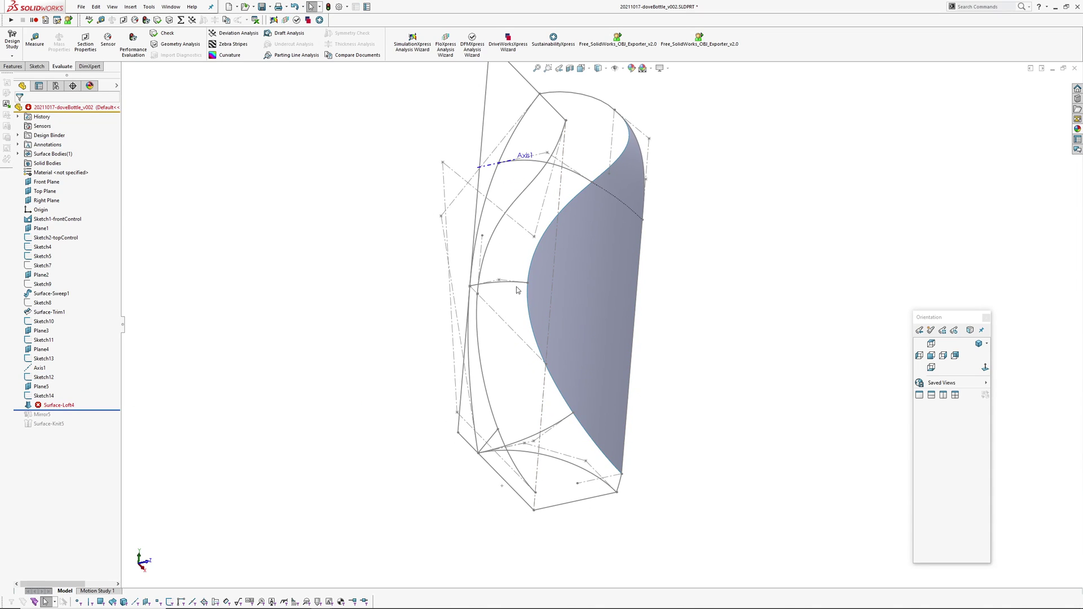
click(54, 407)
mouse_move(620, 361)
middle_down()
mouse_move(611, 320)
mouse_move(472, 331)
mouse_move(557, 415)
mouse_move(591, 347)
middle_up()
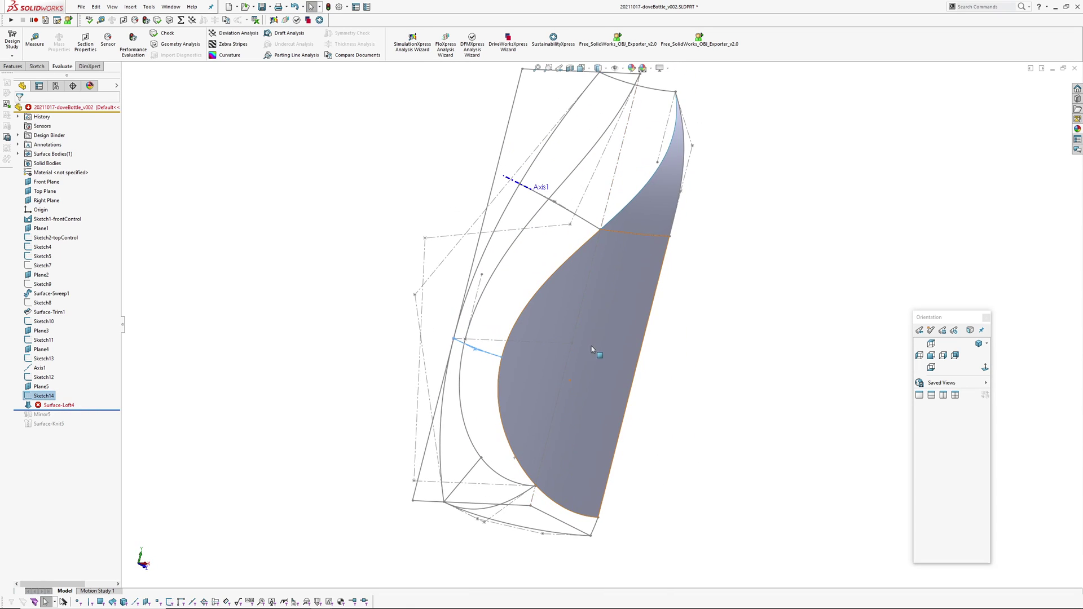
Reload the part file from disk, discarding all changes made in this session.
click(82, 6)
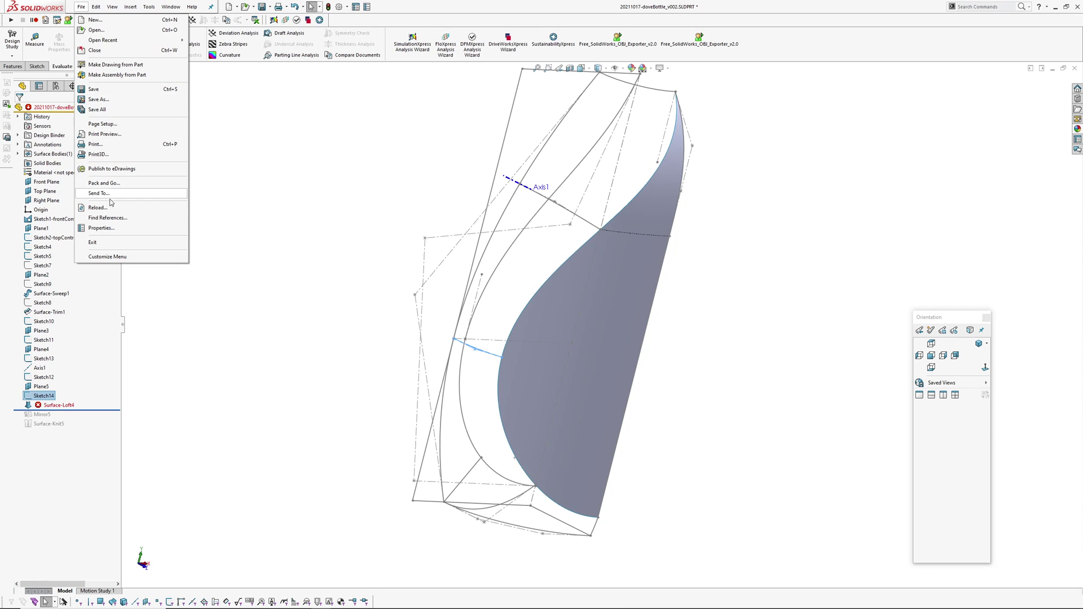
click(98, 207)
click(314, 231)
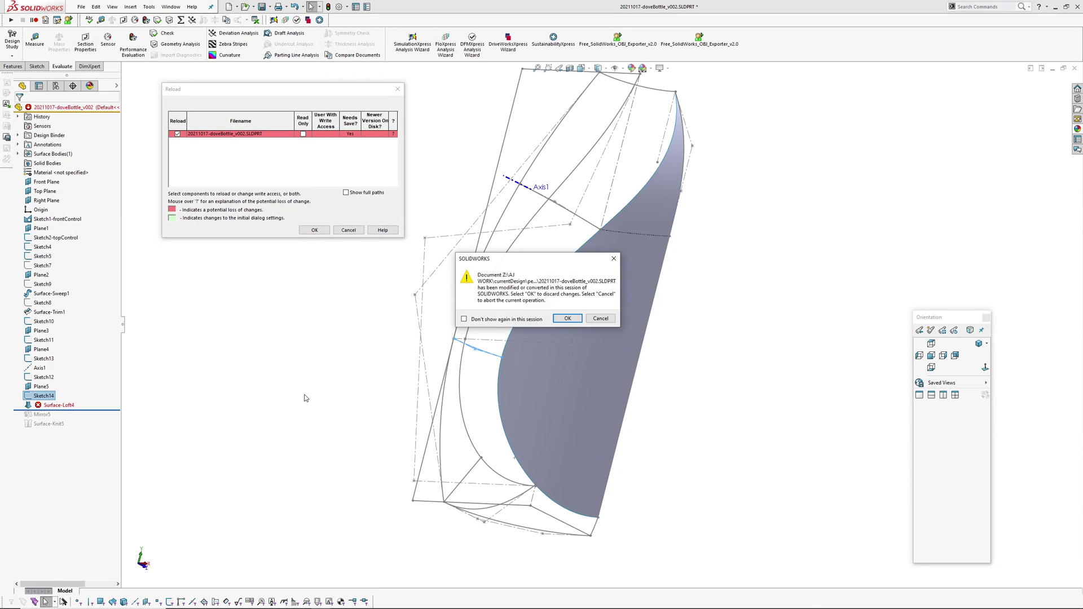
click(567, 318)
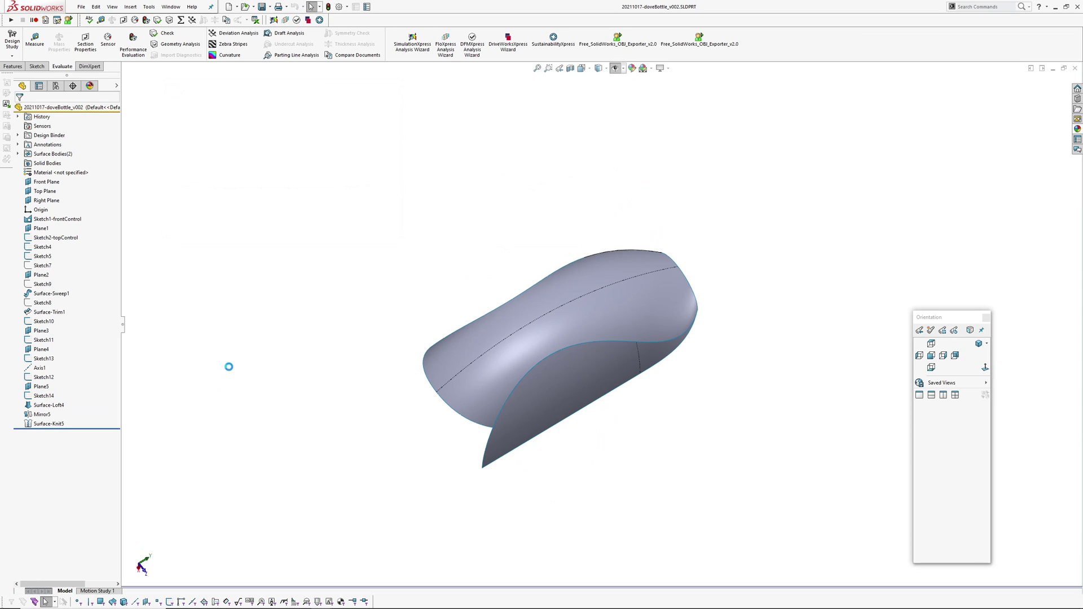
Examine the lofted surface Surface-Loft4 and its mirrored half Mirror5 from several directions.
middle_drag(533, 376, 598, 307)
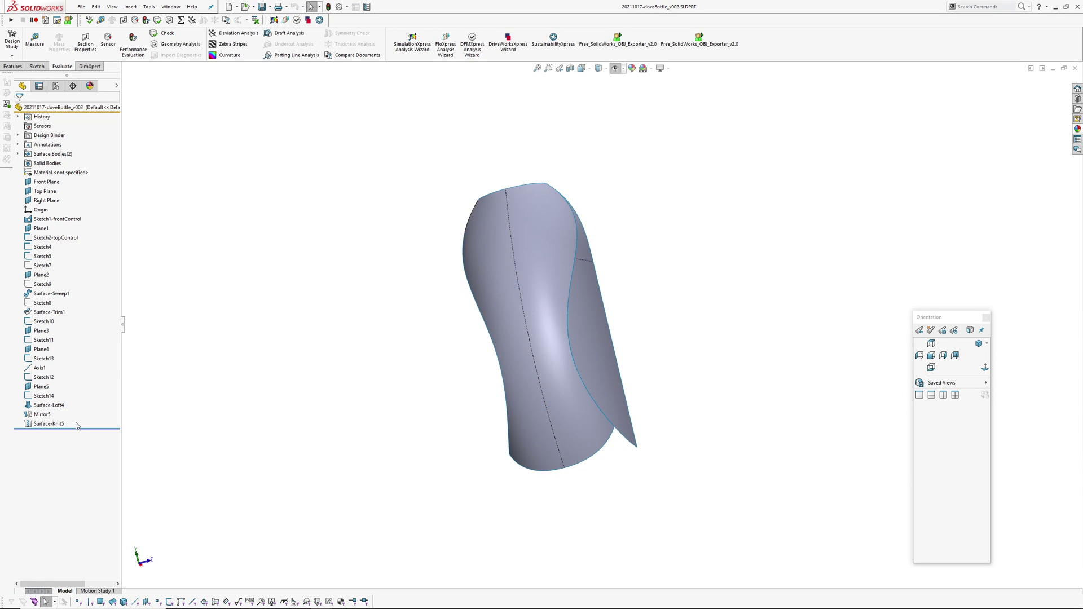
click(42, 415)
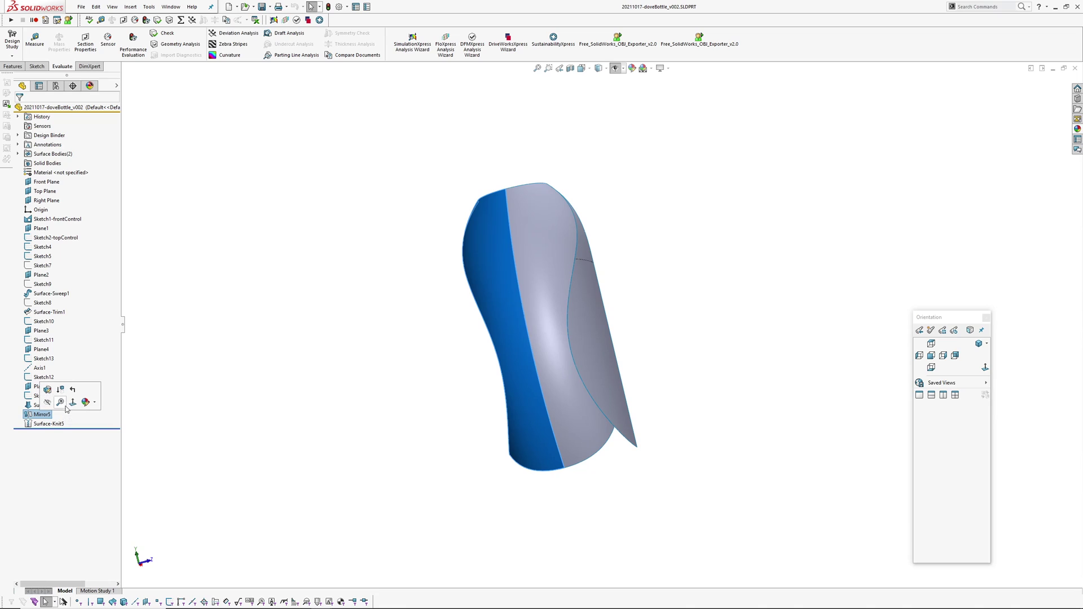
click(342, 336)
middle_drag(548, 306, 492, 320)
click(546, 265)
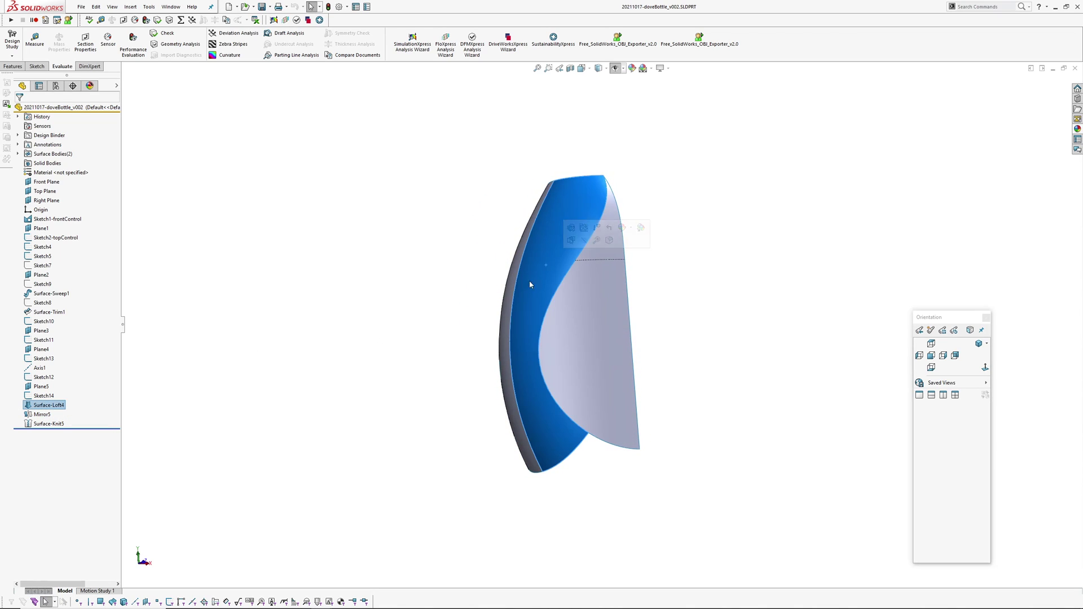
click(43, 414)
click(370, 345)
middle_drag(370, 345, 555, 268)
click(555, 267)
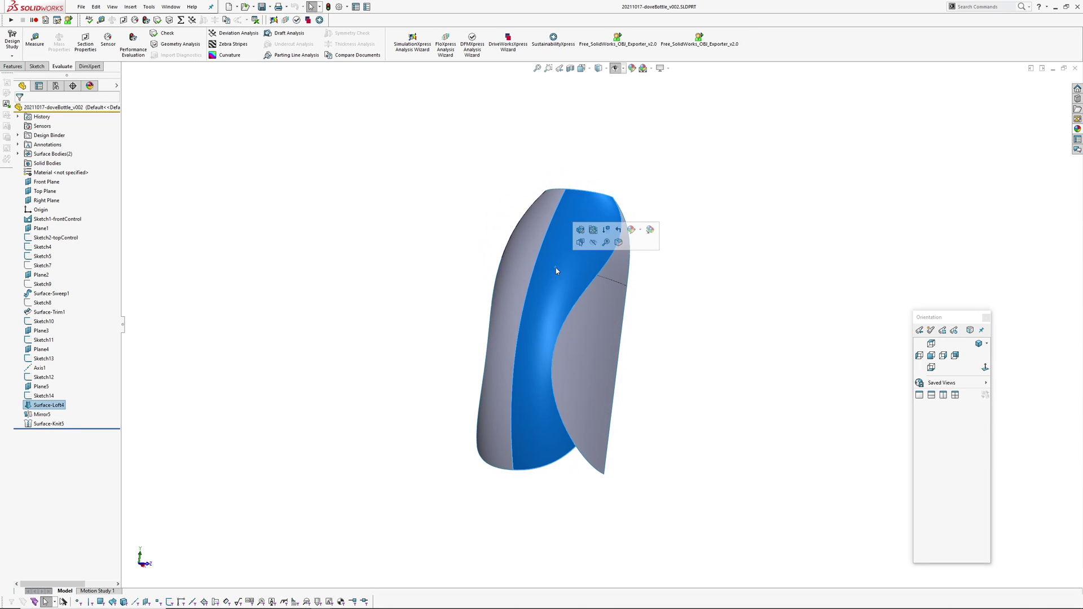
click(581, 229)
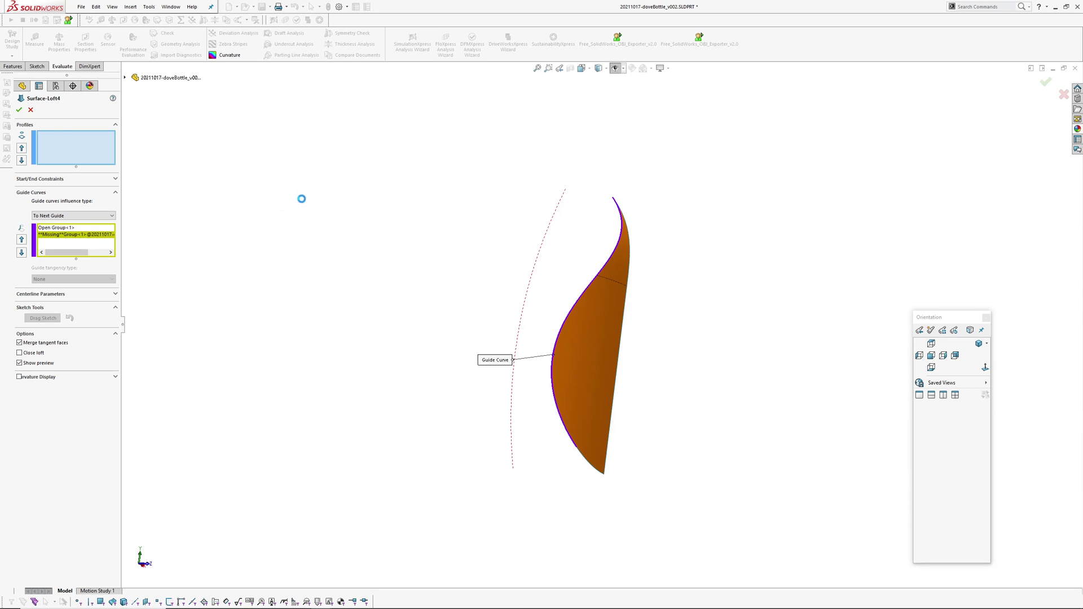
key(Escape)
Roll the model back to before Mirror5 and review the profiles and guide curves in Surface-Loft4's definition.
click(48, 406)
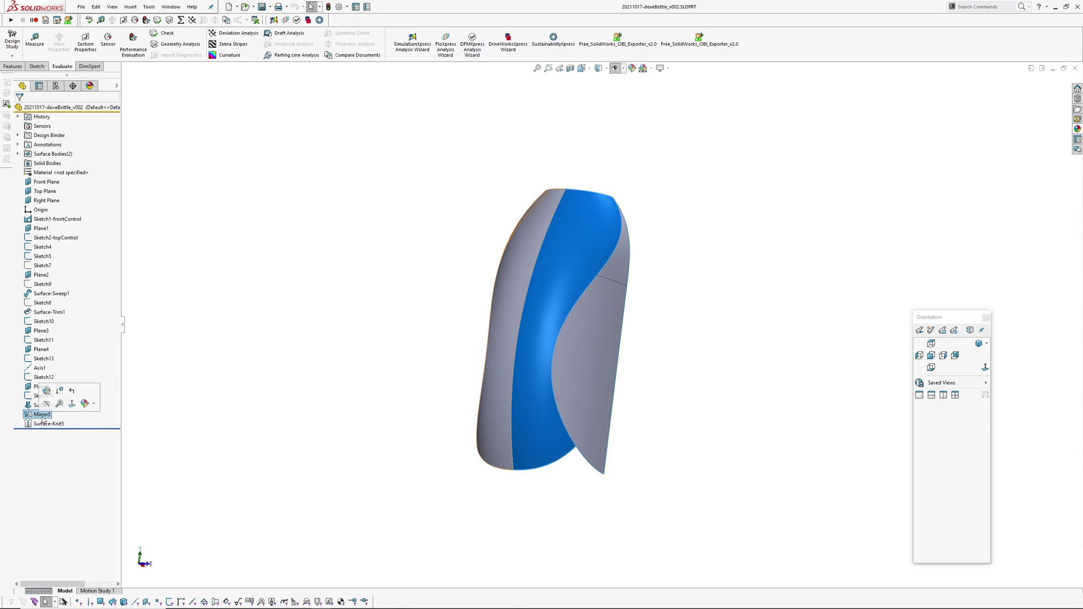
click(46, 415)
click(71, 391)
click(48, 405)
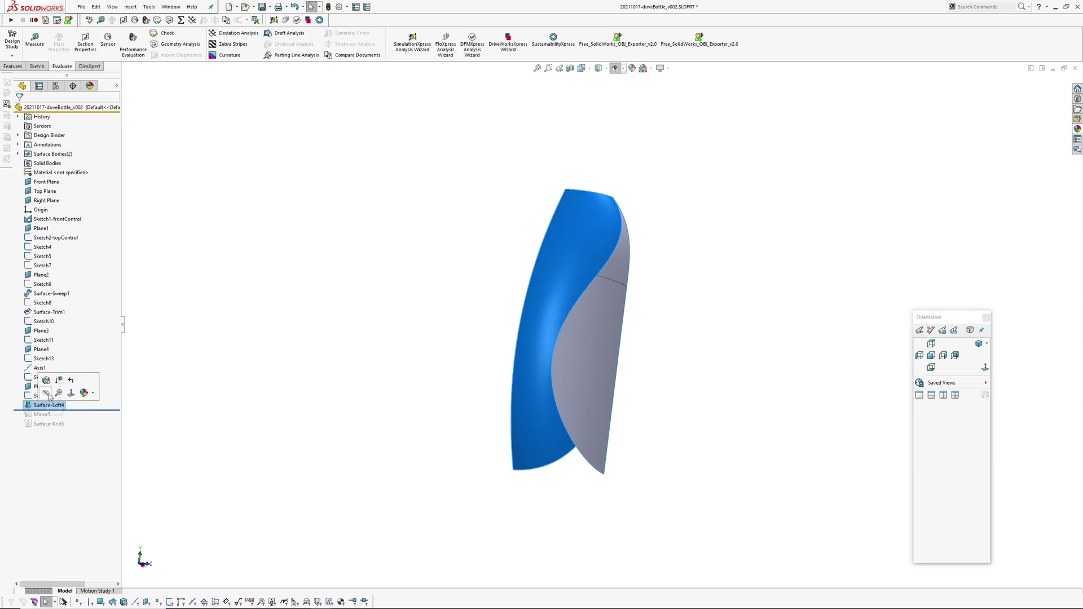
click(47, 381)
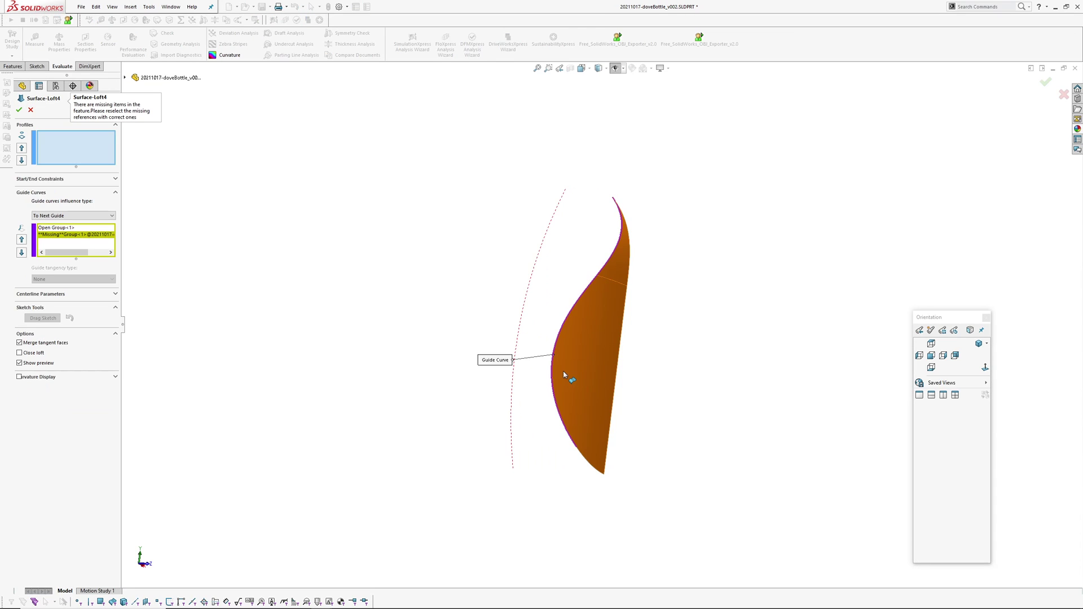
click(60, 148)
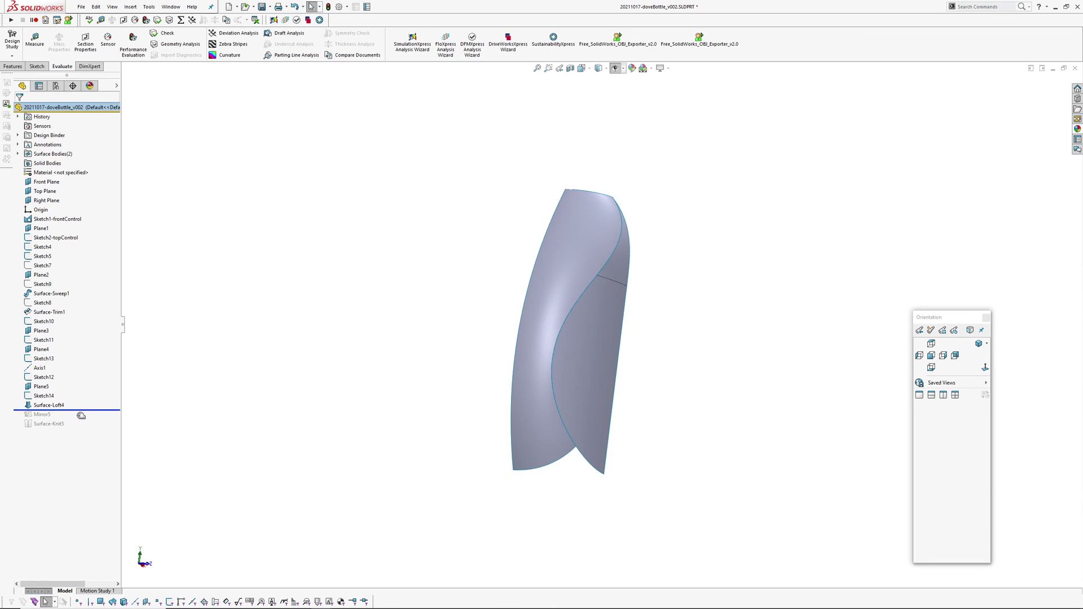
Roll the model forward to its end past Surface-Knit5 and examine the knitted loft beside the trimmed side surface.
drag(81, 416, 79, 429)
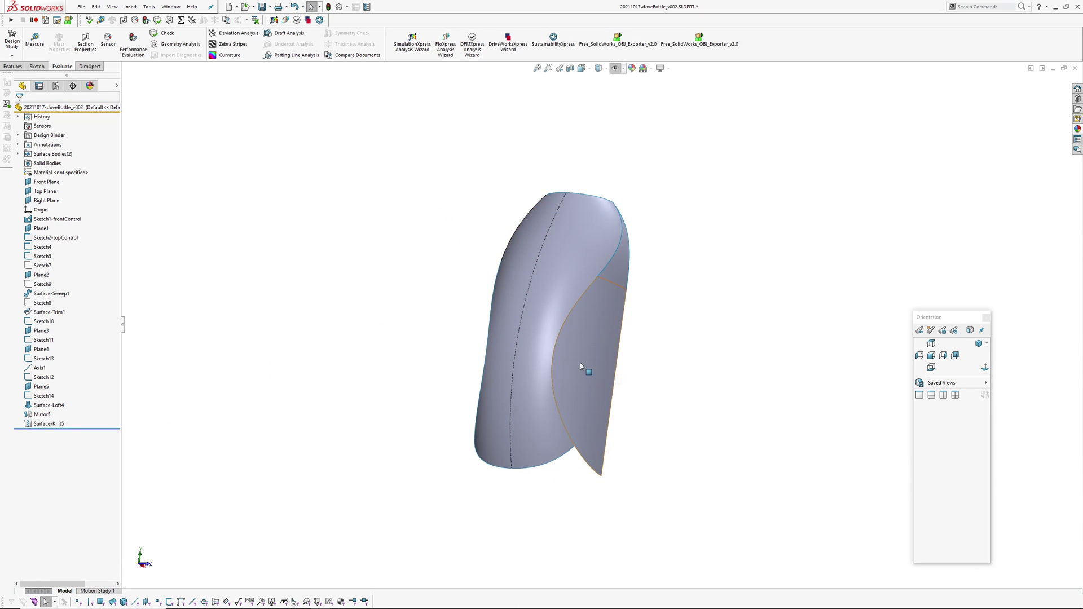
key(c)
middle_drag(568, 345, 551, 249)
key(c)
middle_drag(516, 414, 597, 382)
Inspect the continuity across the knitted loft's centre seam and the side surface with Zebra Stripes and turn the display off again.
key(z)
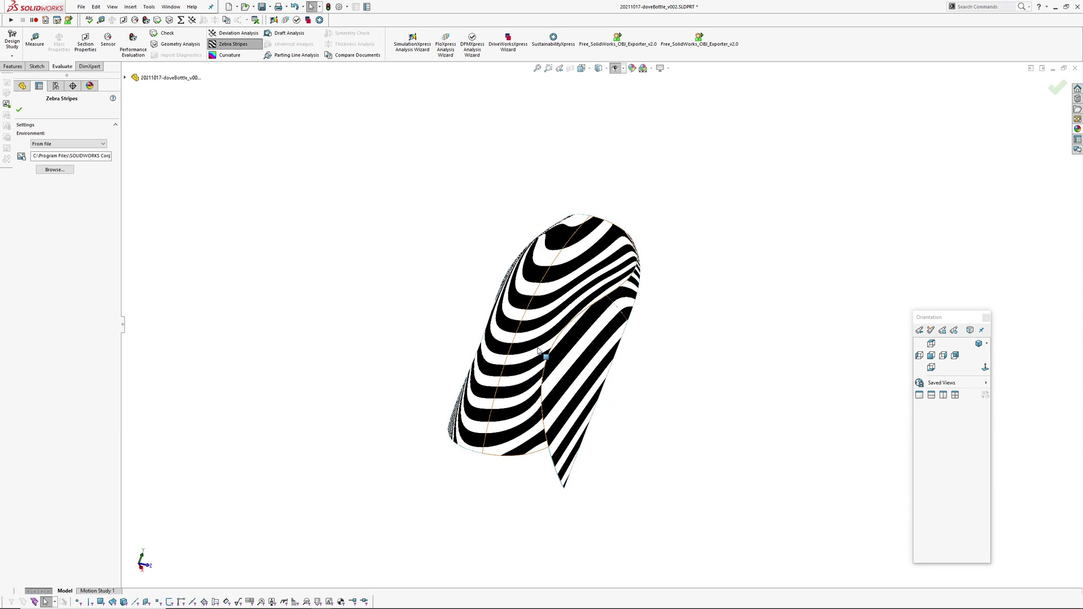
middle_drag(538, 343, 623, 319)
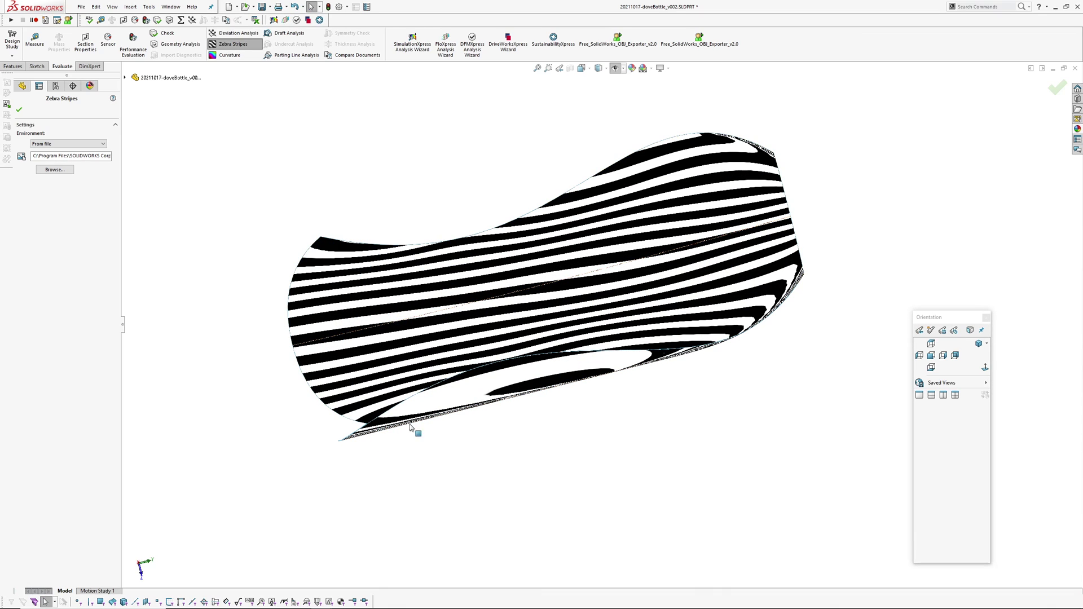
middle_drag(701, 366, 401, 373)
mouse_move(648, 268)
middle_down()
mouse_move(563, 293)
mouse_move(650, 276)
mouse_move(640, 308)
mouse_move(614, 209)
middle_up()
key(Escape)
Examine the swept side surface's faces and the adjoining knitted loft from several directions and clear the selection.
scroll(645, 307, up, 2)
click(547, 378)
click(671, 361)
middle_drag(561, 387, 642, 364)
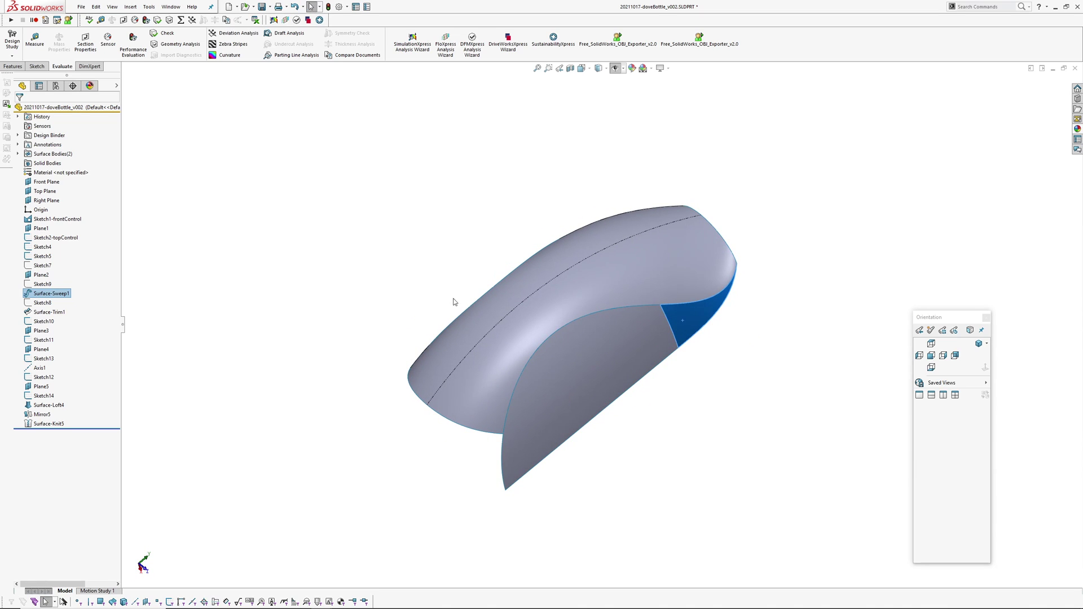
middle_drag(445, 311, 597, 344)
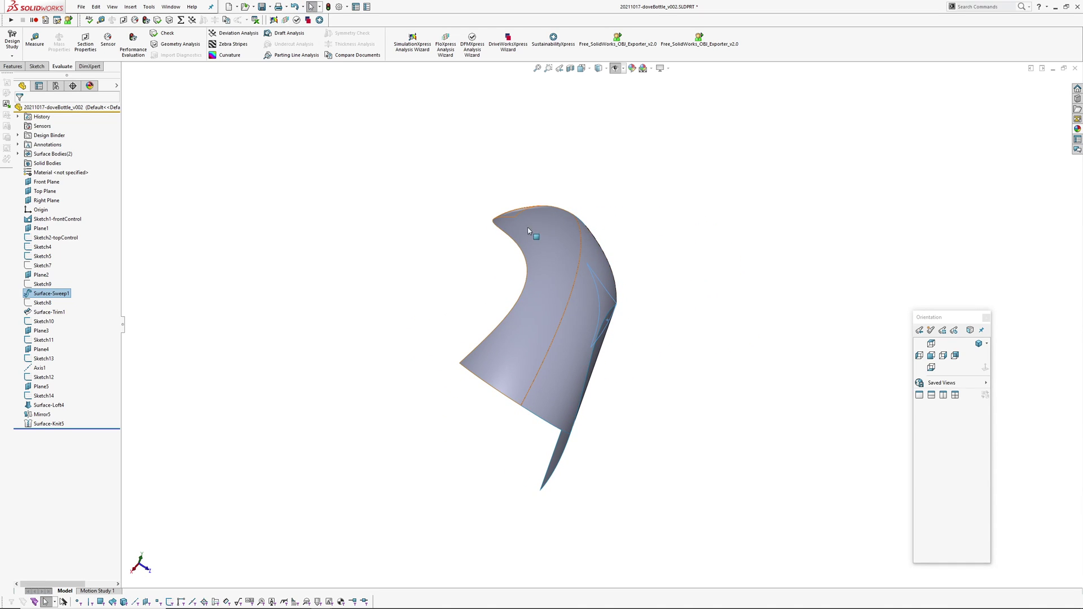
middle_drag(600, 244, 576, 235)
click(574, 236)
click(186, 393)
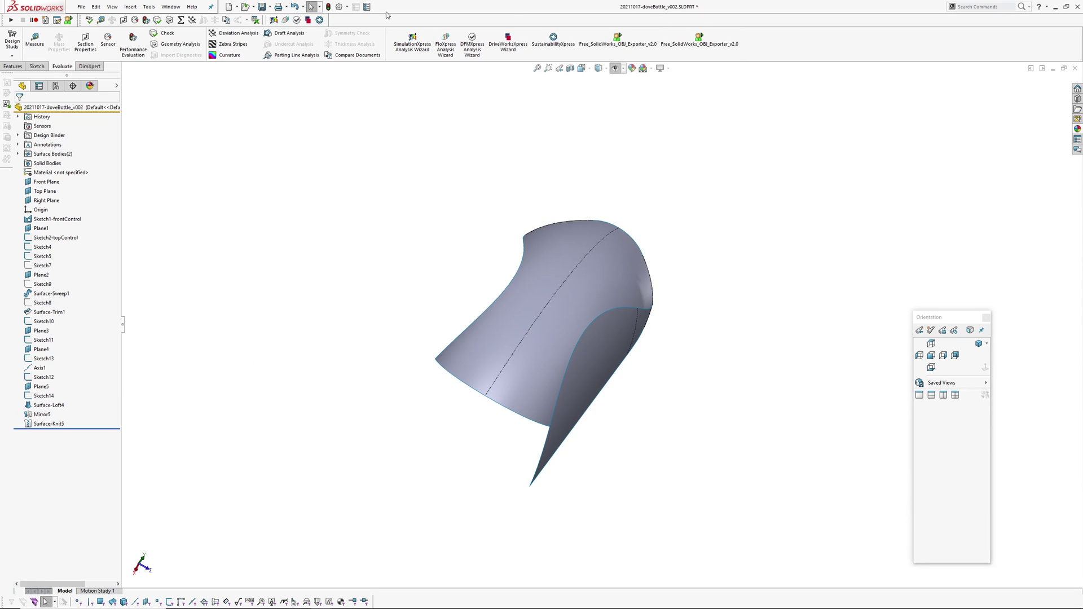
Switch to the open document 20211017-doveBottle_v003.SLDPRT and examine the whole bottle's mirrored side surface from several directions.
click(168, 6)
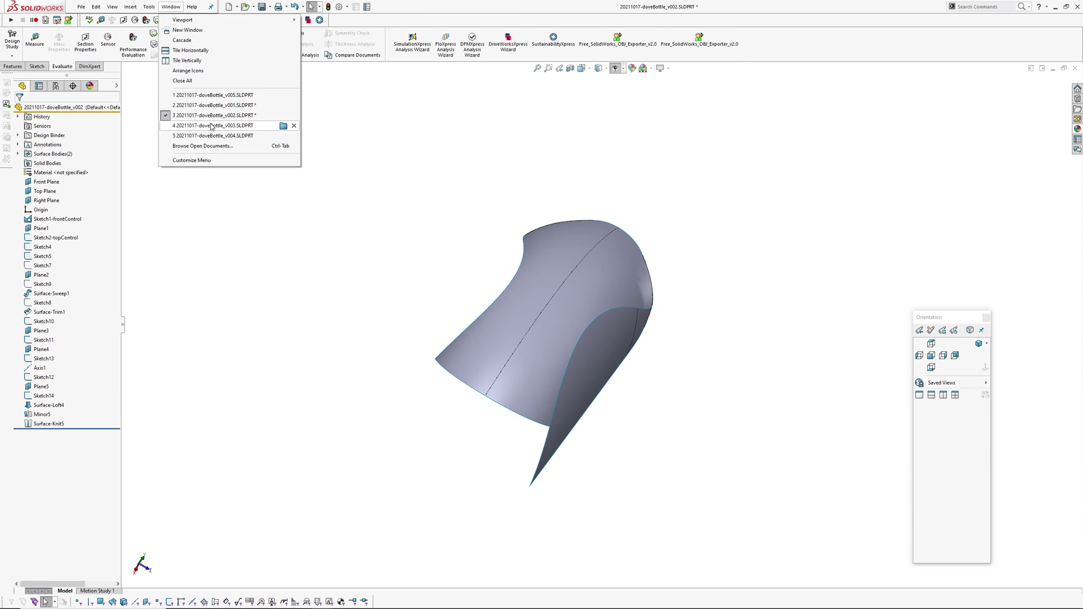
click(271, 125)
scroll(430, 380, up, 2)
middle_drag(430, 380, 479, 265)
click(40, 322)
click(314, 418)
middle_drag(314, 419, 451, 316)
click(529, 301)
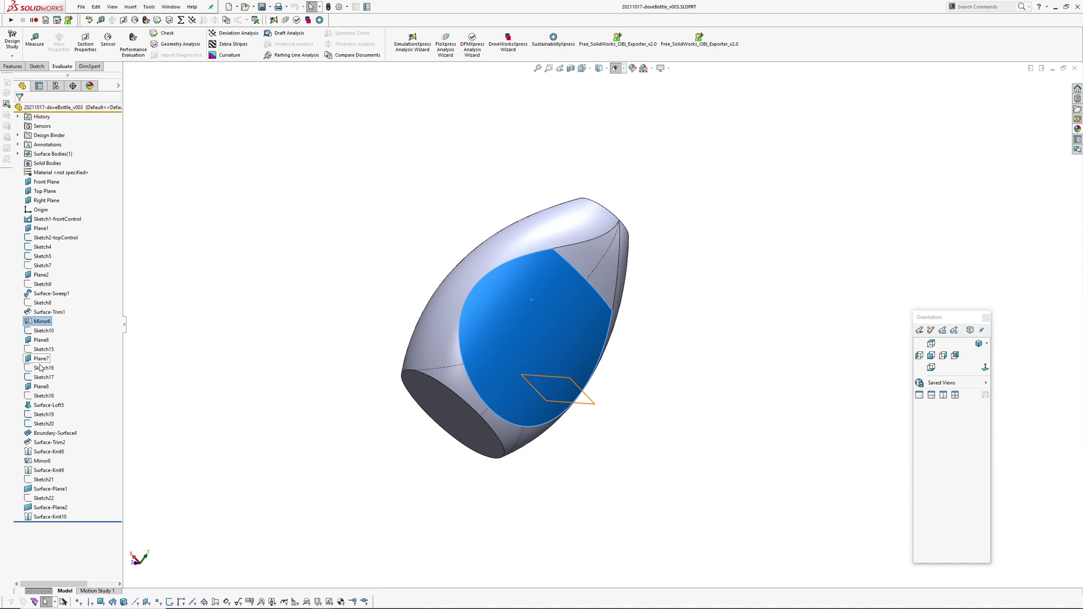
Roll the model back to just after Surface-Loft5 and examine the loft spanning the two side surfaces together with Sketch16.
click(49, 405)
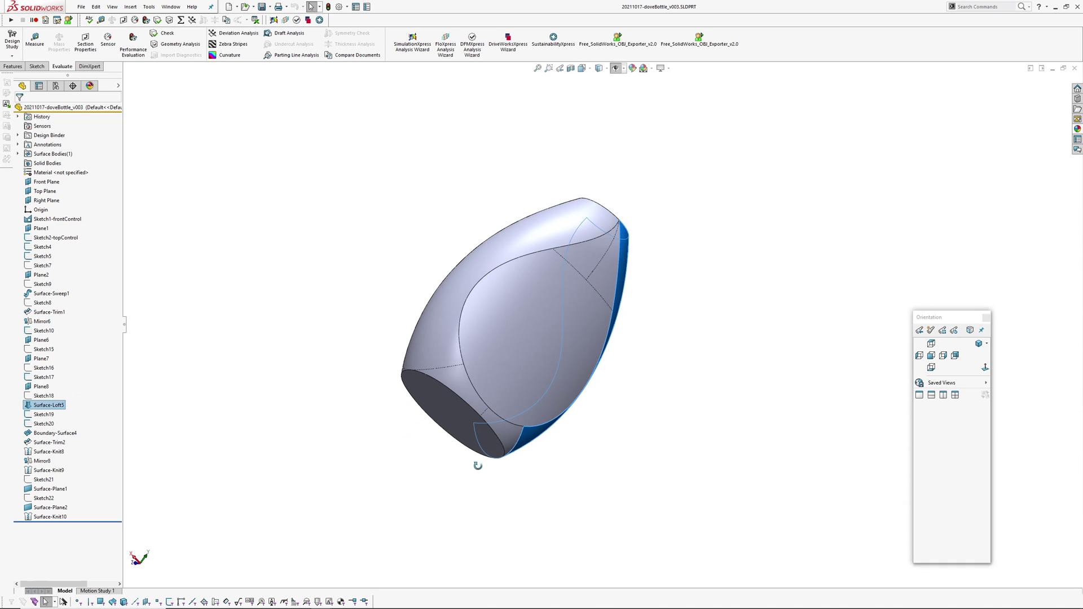
middle_drag(486, 468, 269, 355)
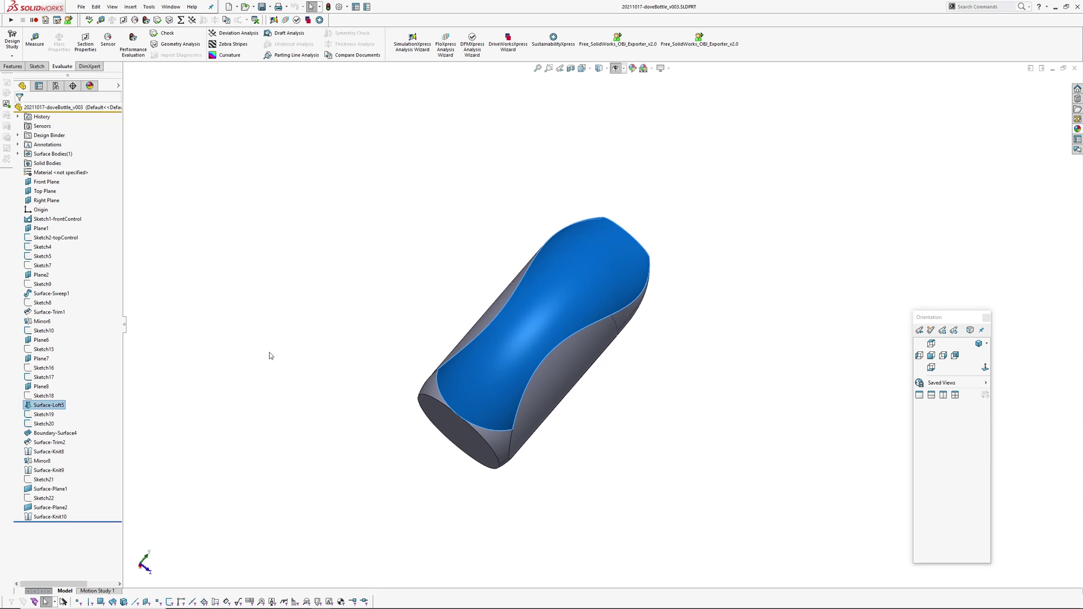
click(35, 415)
click(68, 388)
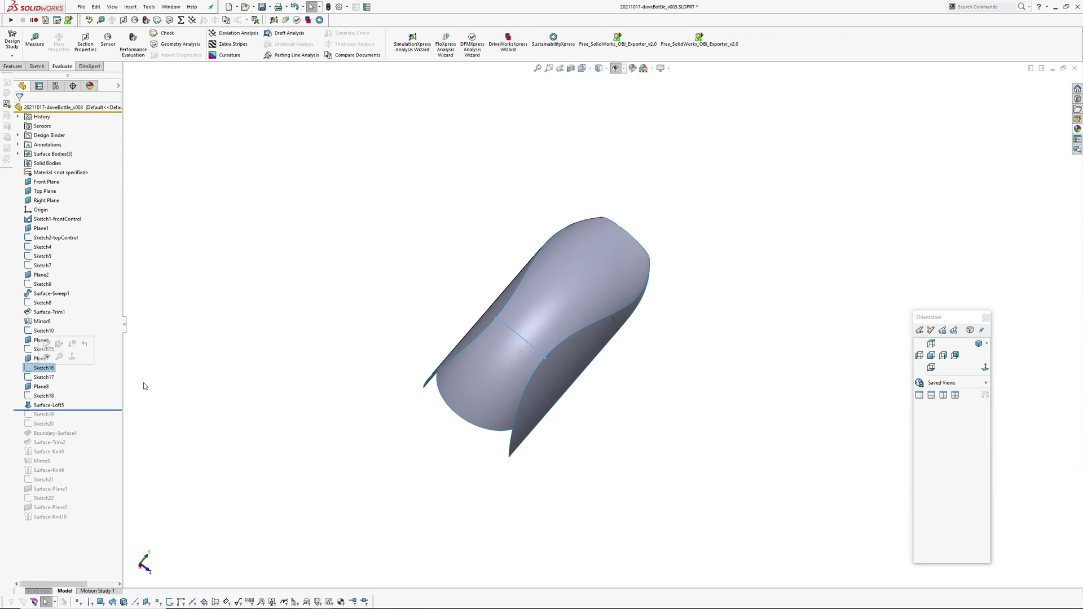
middle_drag(205, 385, 434, 303)
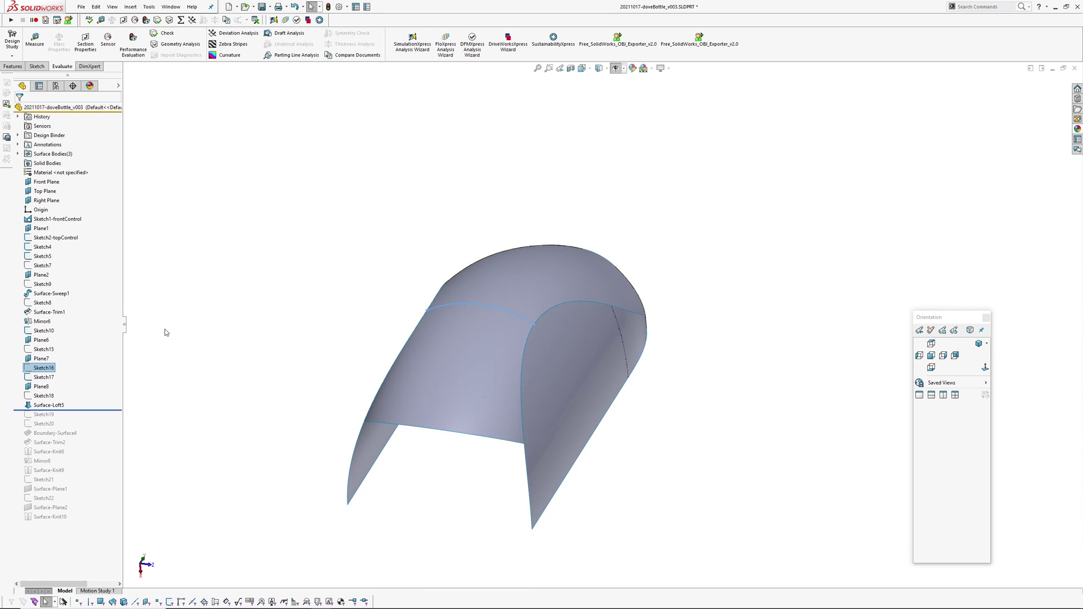
click(485, 355)
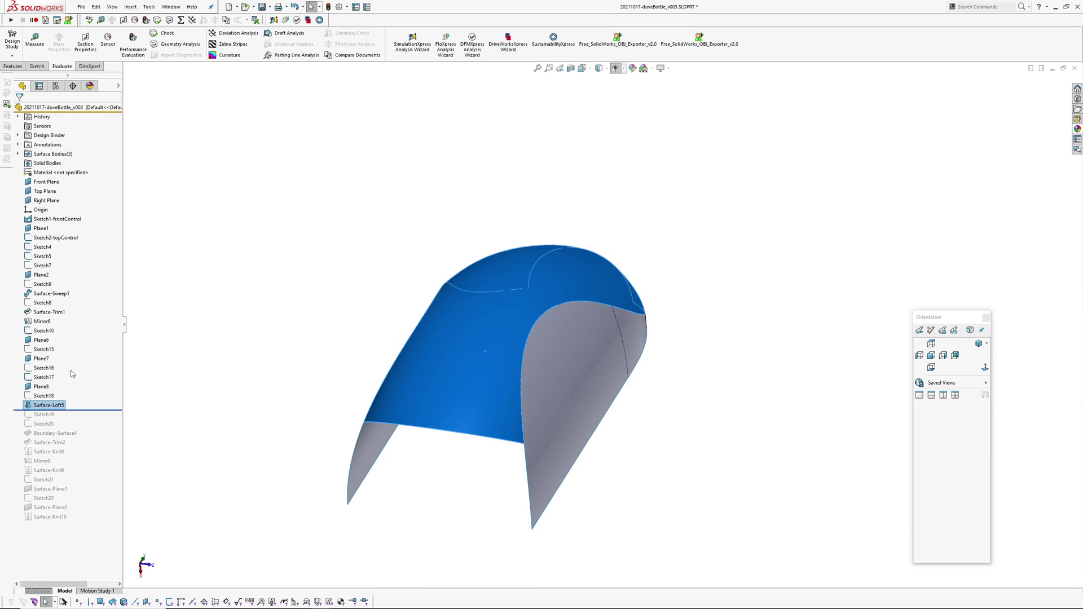
Roll the model back to before Sketch10 and examine the trimmed side surface beside its mirrored copy.
click(42, 323)
click(41, 331)
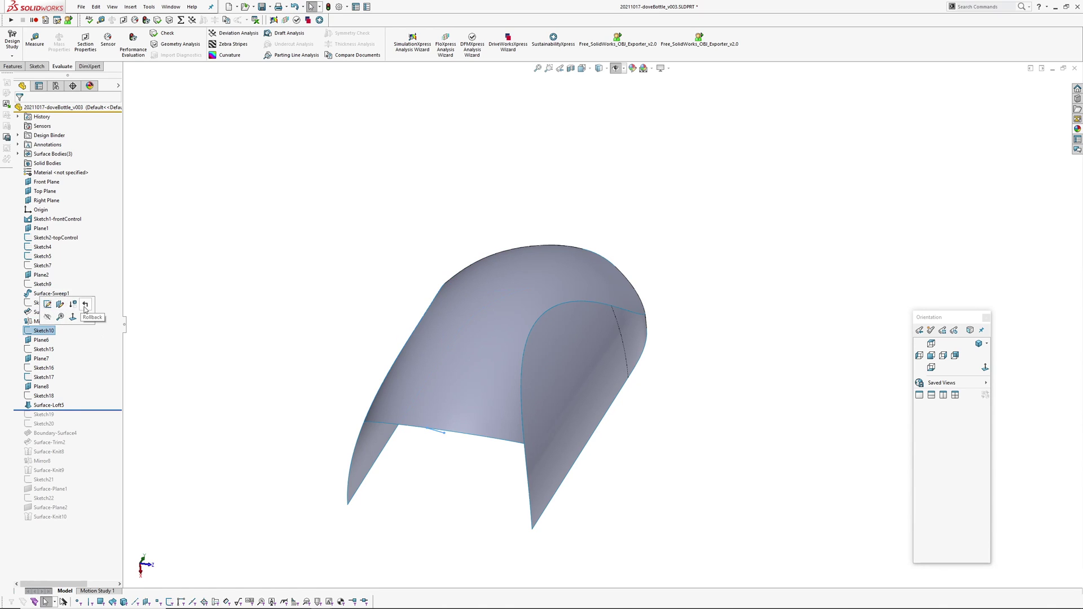
click(85, 304)
click(585, 365)
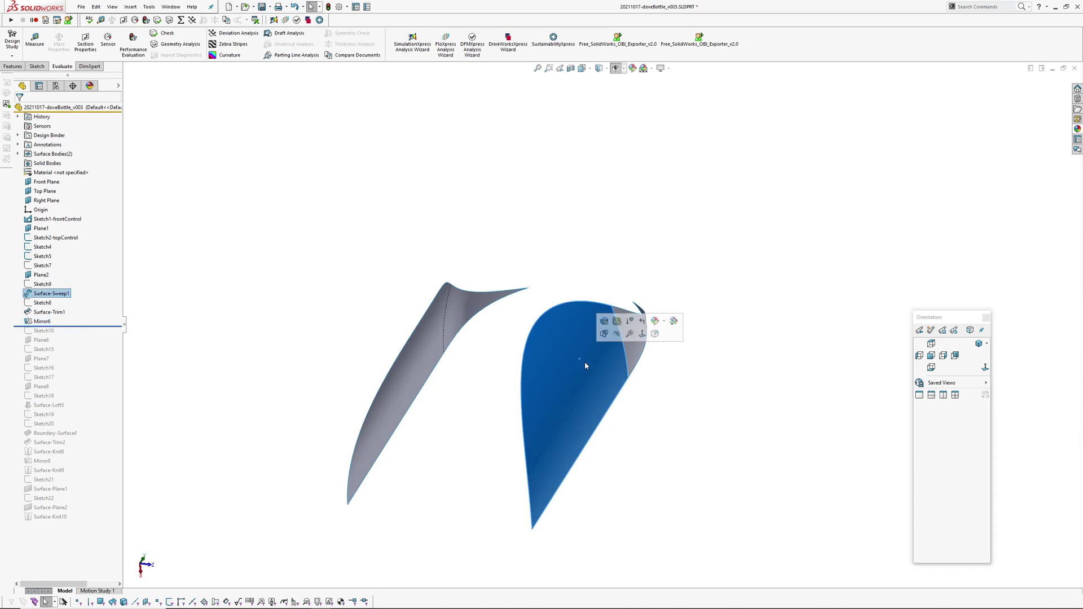
mouse_move(585, 363)
middle_down()
mouse_move(535, 362)
mouse_move(571, 362)
middle_up()
Roll the model forward past Sketch10 and examine that sketch between the two side surfaces.
drag(82, 327, 82, 336)
click(43, 330)
middle_drag(404, 420, 357, 382)
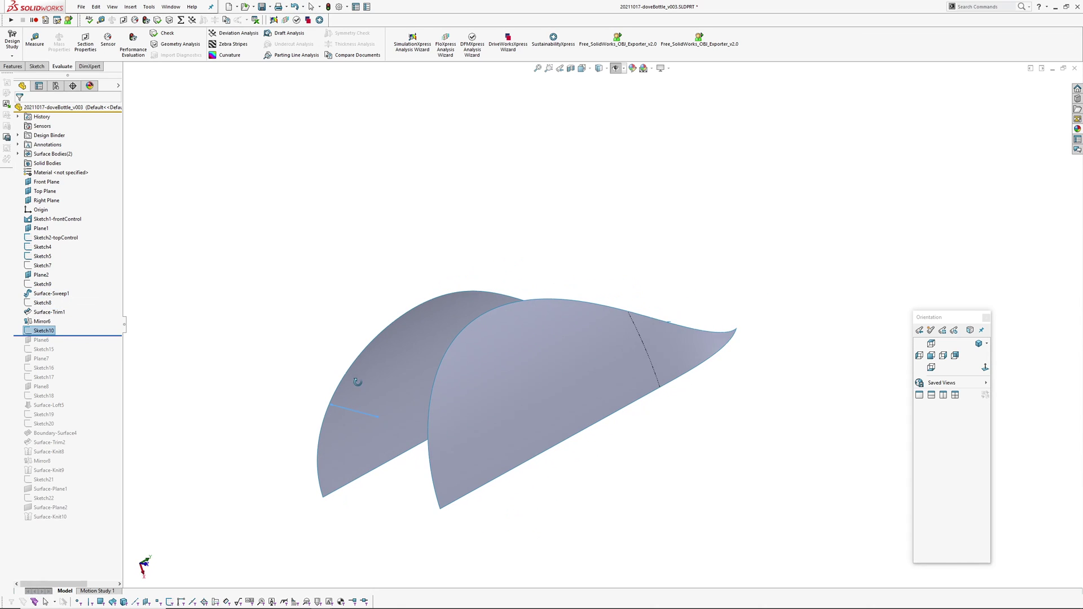
Roll the model forward past Sketch15, inspect its arc in sketch editing, and leave the sketch without changes.
drag(79, 335, 77, 348)
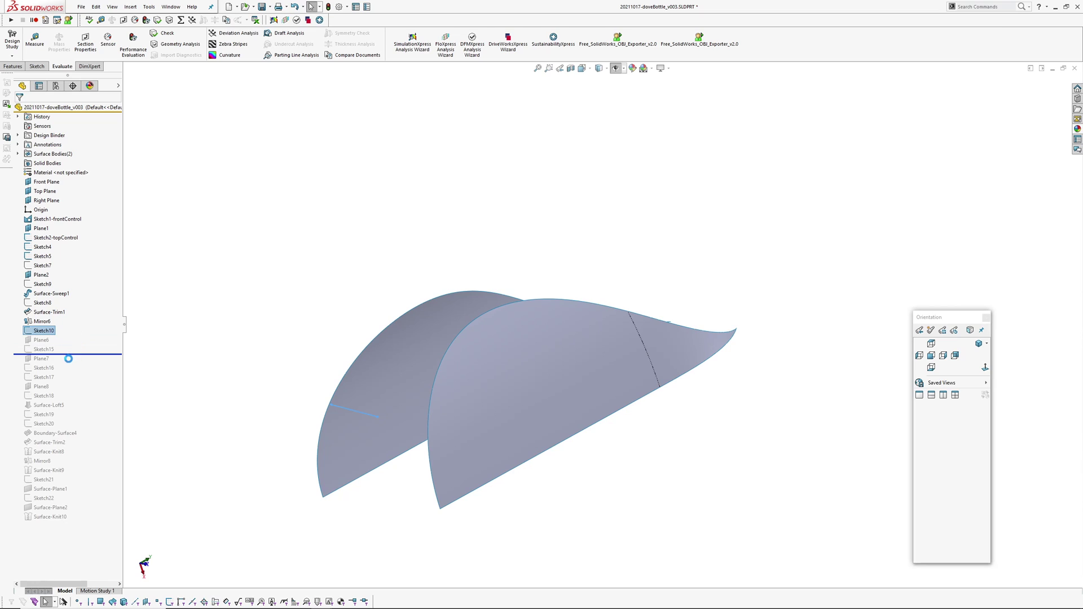
click(44, 349)
click(50, 322)
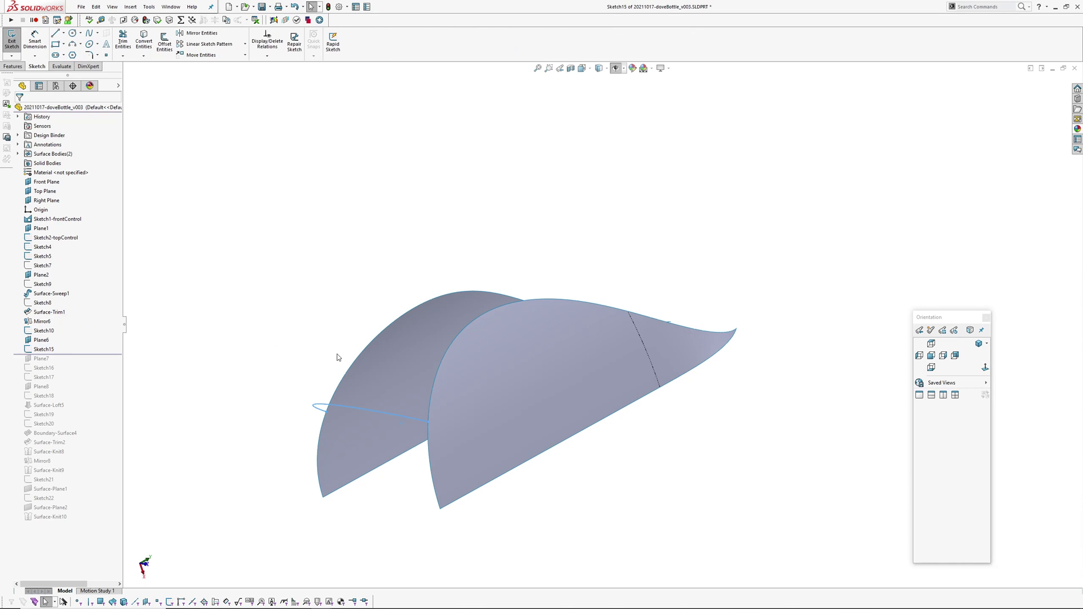
mouse_move(442, 308)
middle_down()
mouse_move(501, 329)
mouse_move(457, 460)
middle_up()
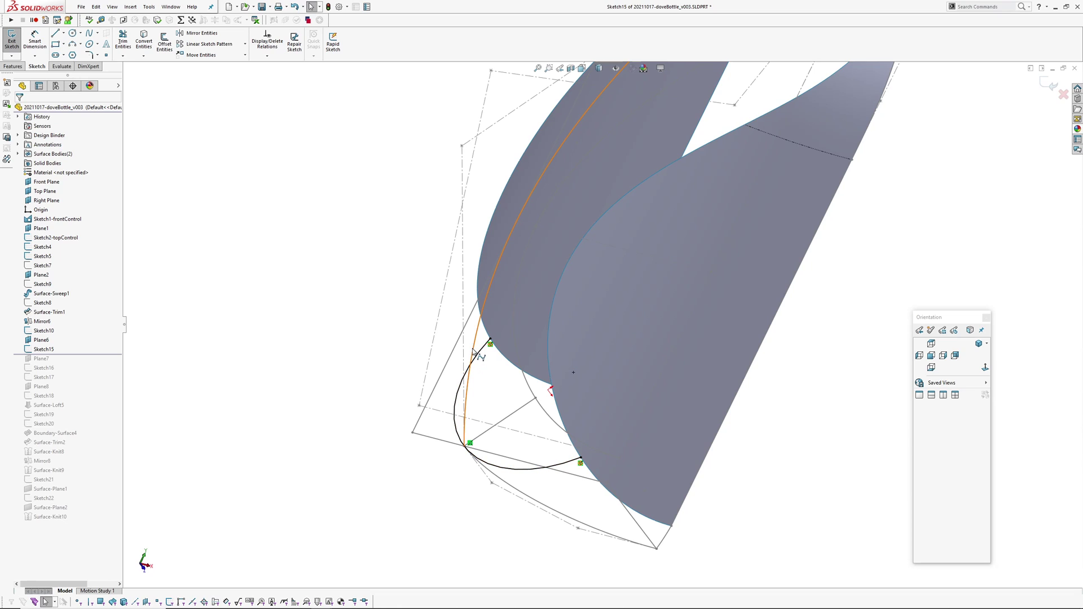
middle_drag(499, 415, 474, 322)
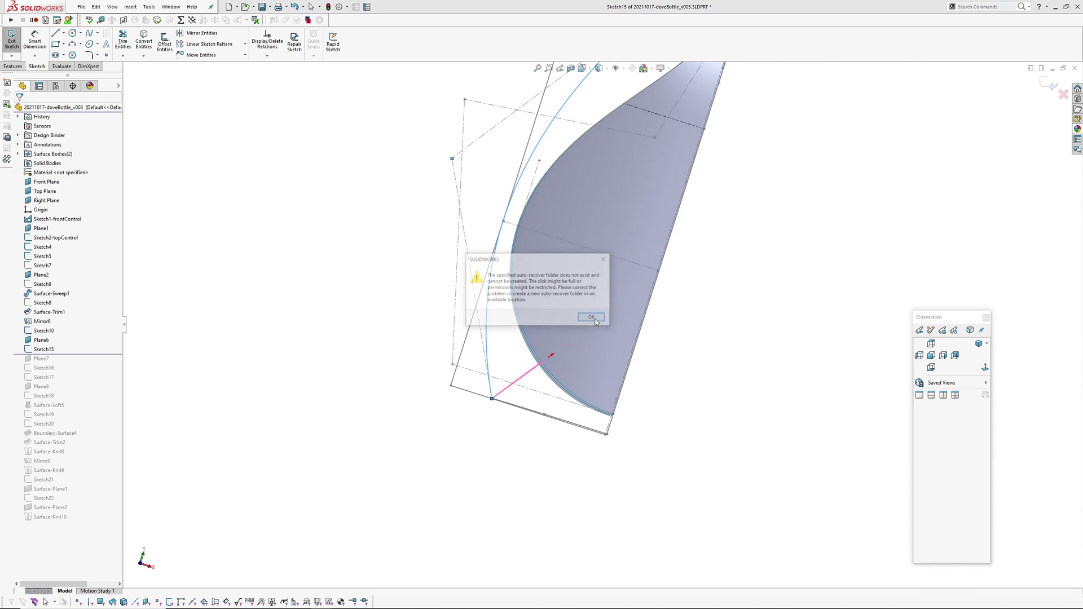
click(596, 320)
mouse_move(596, 320)
middle_down()
mouse_move(467, 399)
mouse_move(545, 359)
middle_up()
click(561, 359)
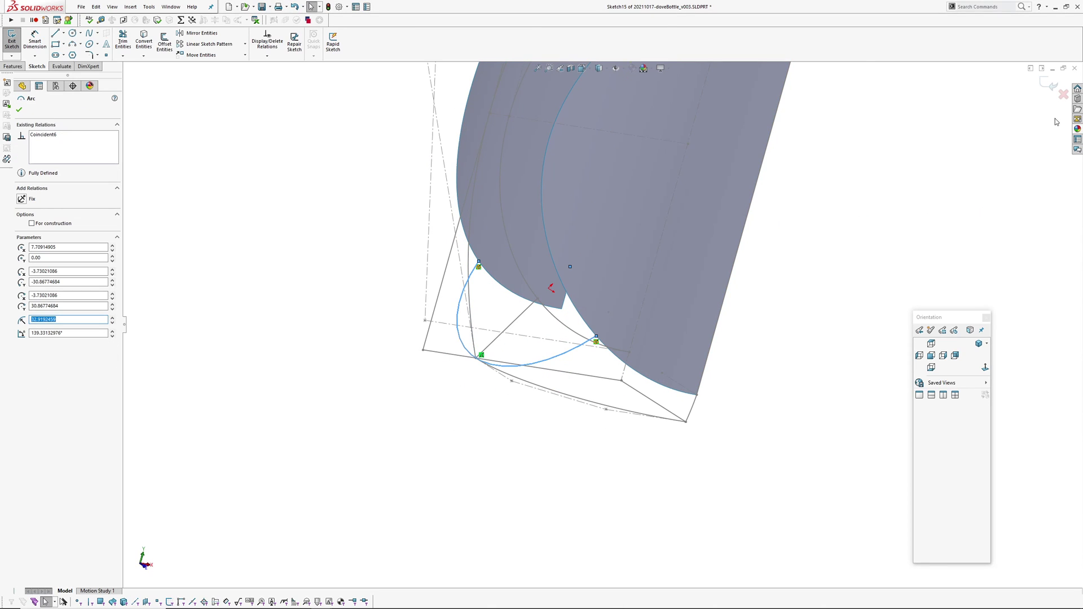
click(1063, 94)
Roll the model forward past Sketch17 and examine the Sketch16 profile and the front guide curve against the side surfaces.
drag(73, 353, 78, 385)
mouse_move(536, 264)
middle_down()
mouse_move(529, 296)
mouse_move(477, 296)
middle_up()
click(38, 369)
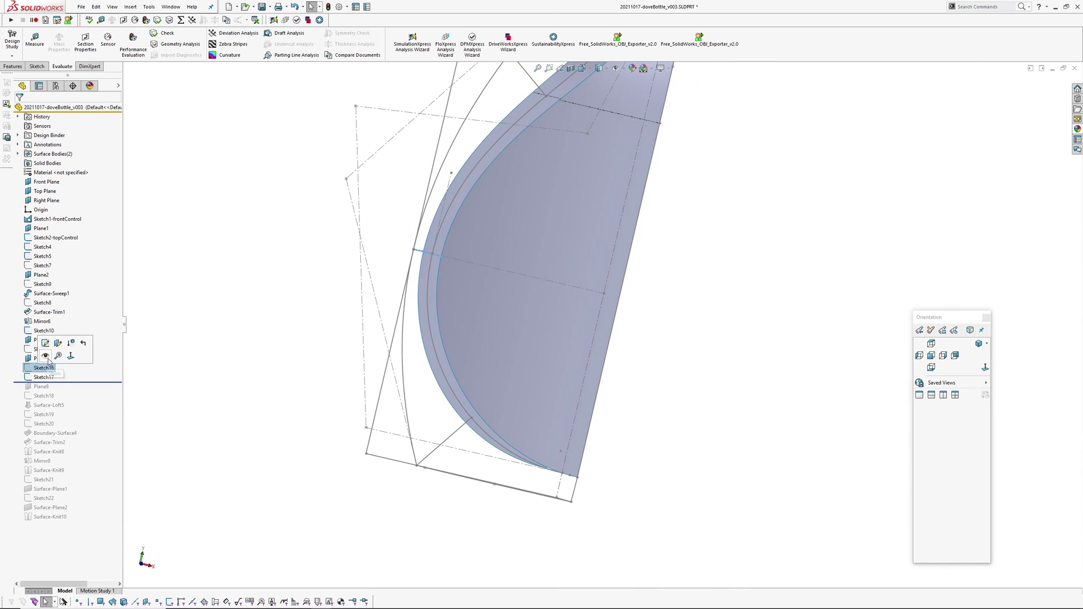
middle_drag(486, 247, 362, 316)
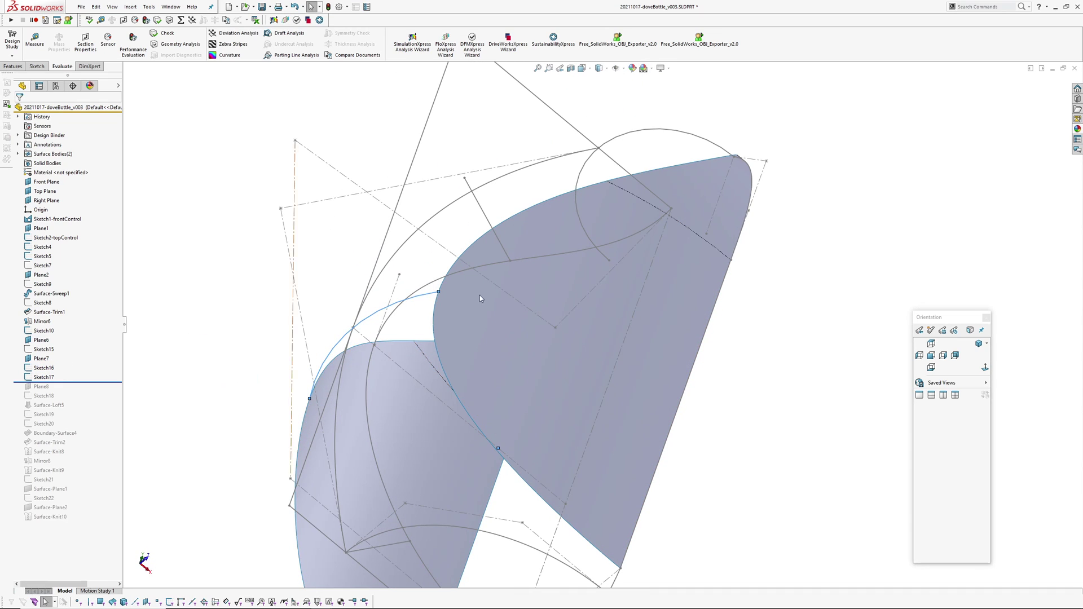
scroll(492, 291, up, 3)
ctrl+middle_drag(513, 257, 513, 199)
click(522, 201)
mouse_move(580, 201)
middle_down()
mouse_move(531, 278)
mouse_move(617, 232)
mouse_move(515, 367)
mouse_move(504, 344)
mouse_move(536, 333)
mouse_move(601, 136)
middle_up()
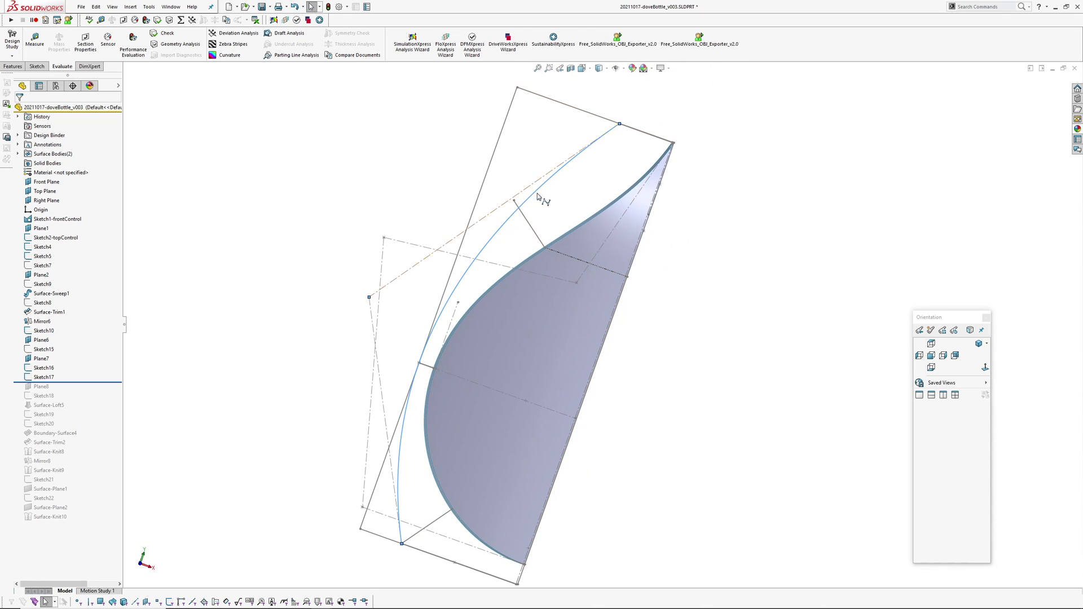
ctrl+middle_drag(456, 416, 484, 348)
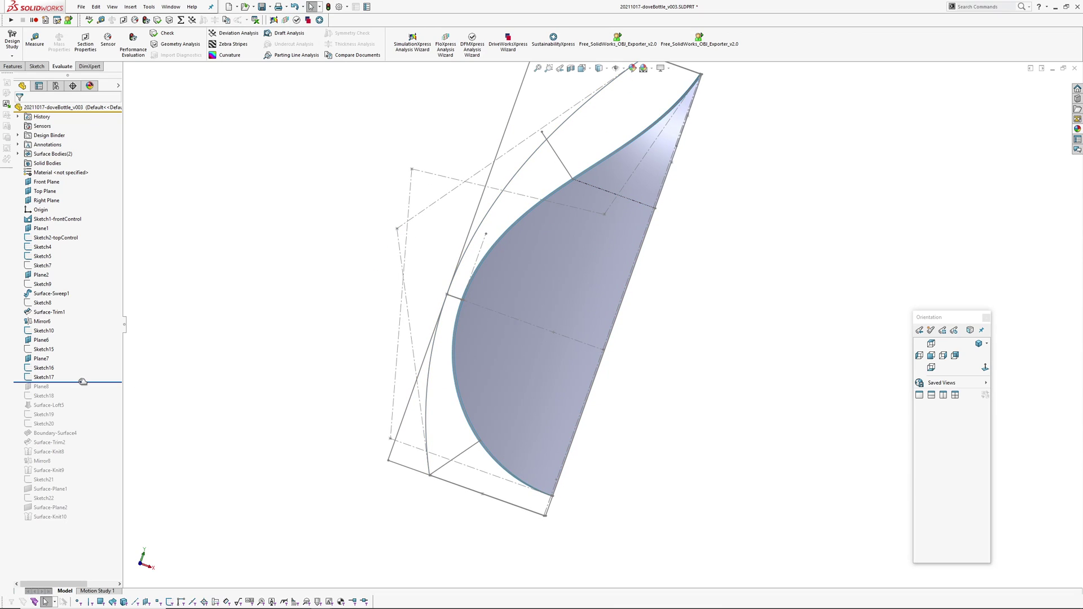
Roll the model forward past Surface-Loft5 and review the profiles and three guide curves in the loft's definition.
drag(83, 382, 88, 408)
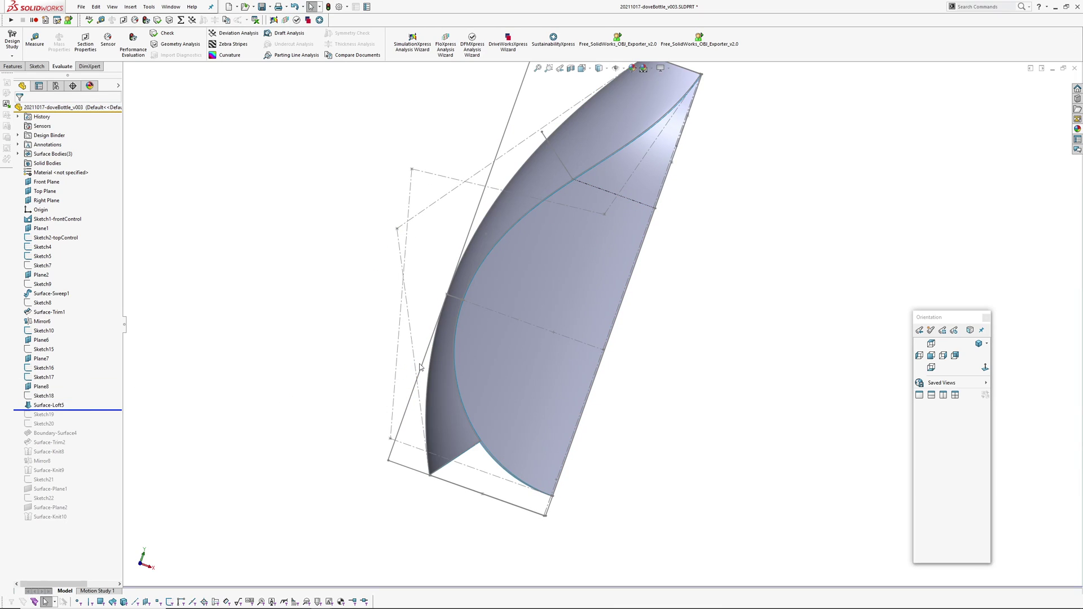
click(55, 406)
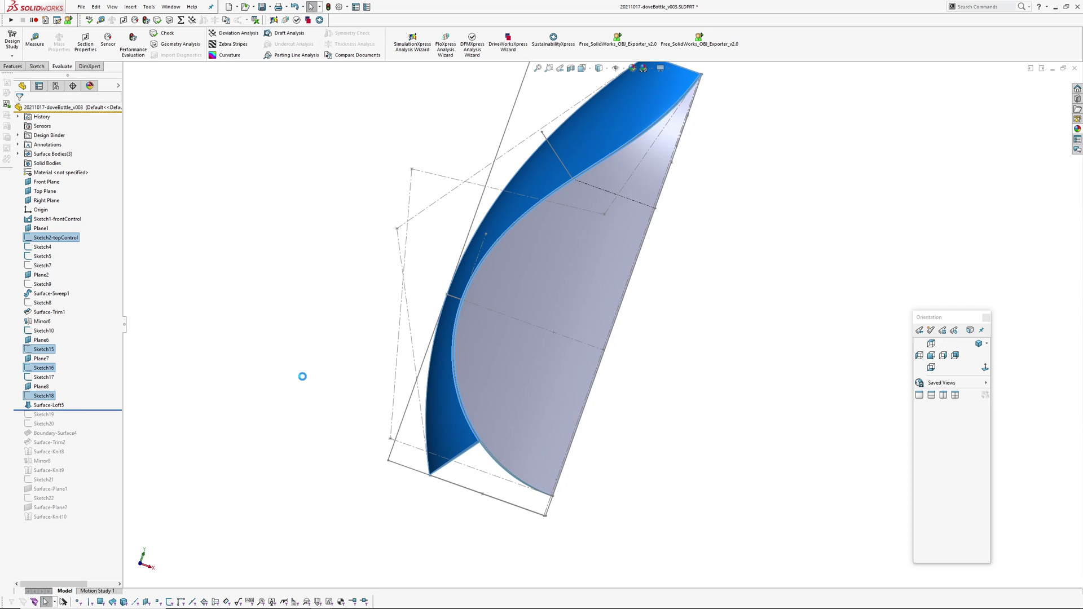
key(e)
middle_drag(561, 293, 640, 300)
click(55, 135)
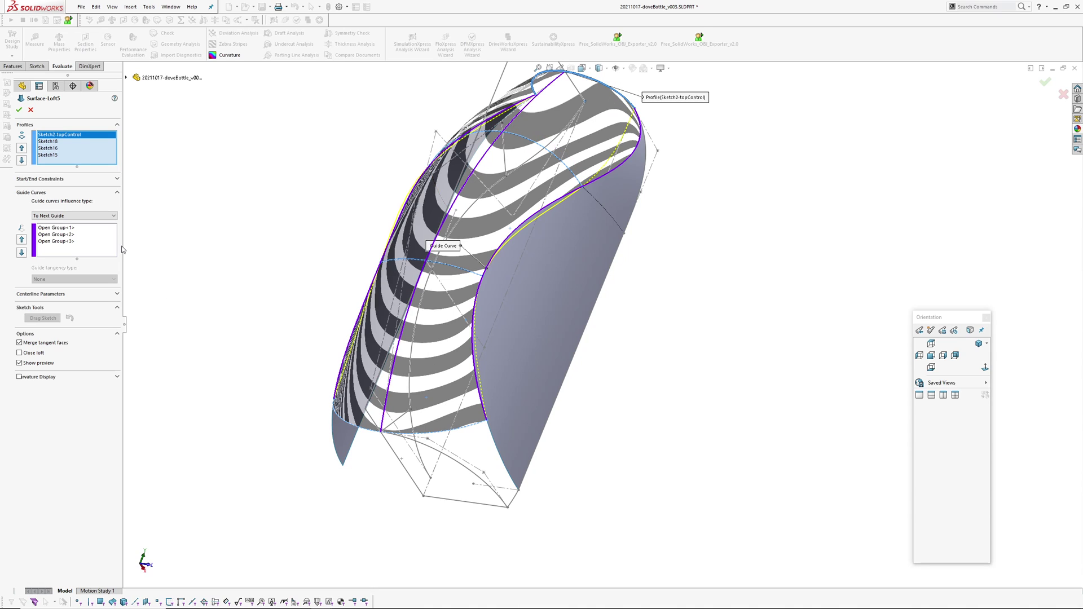
click(63, 235)
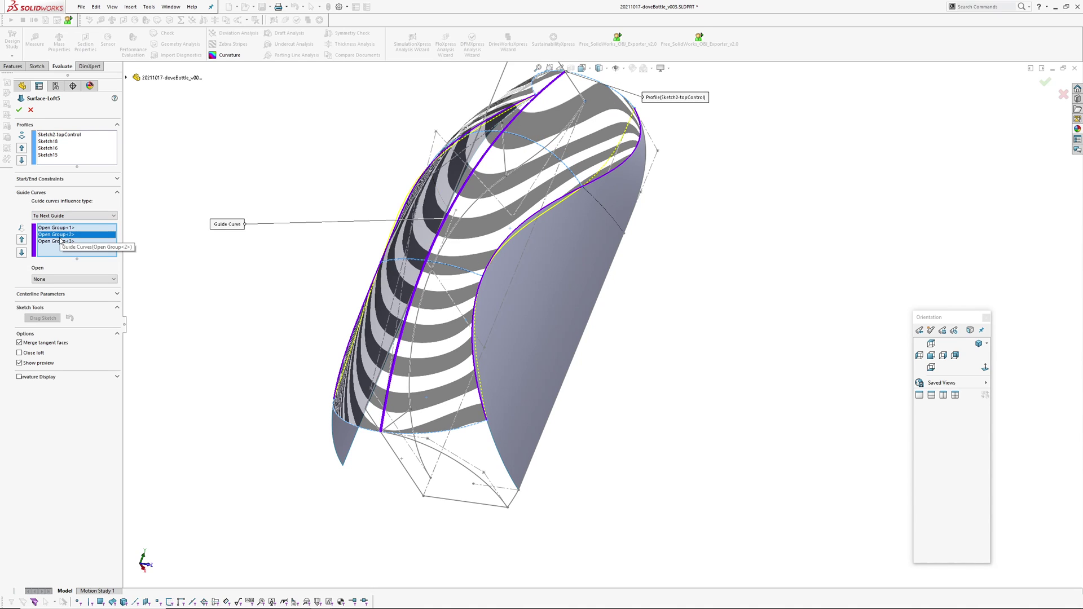
click(55, 241)
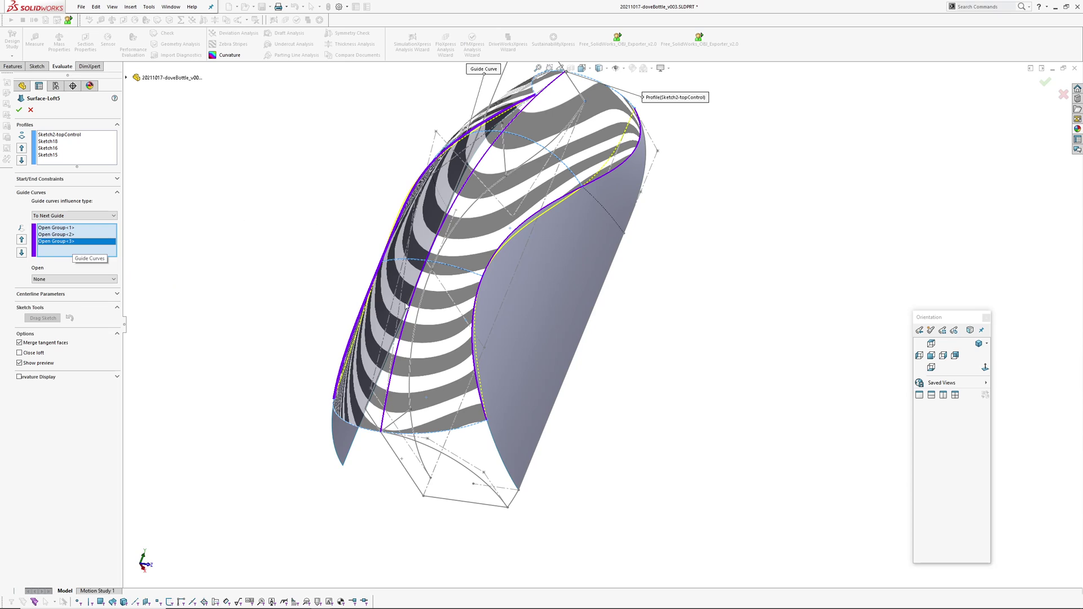
middle_drag(407, 307, 386, 363)
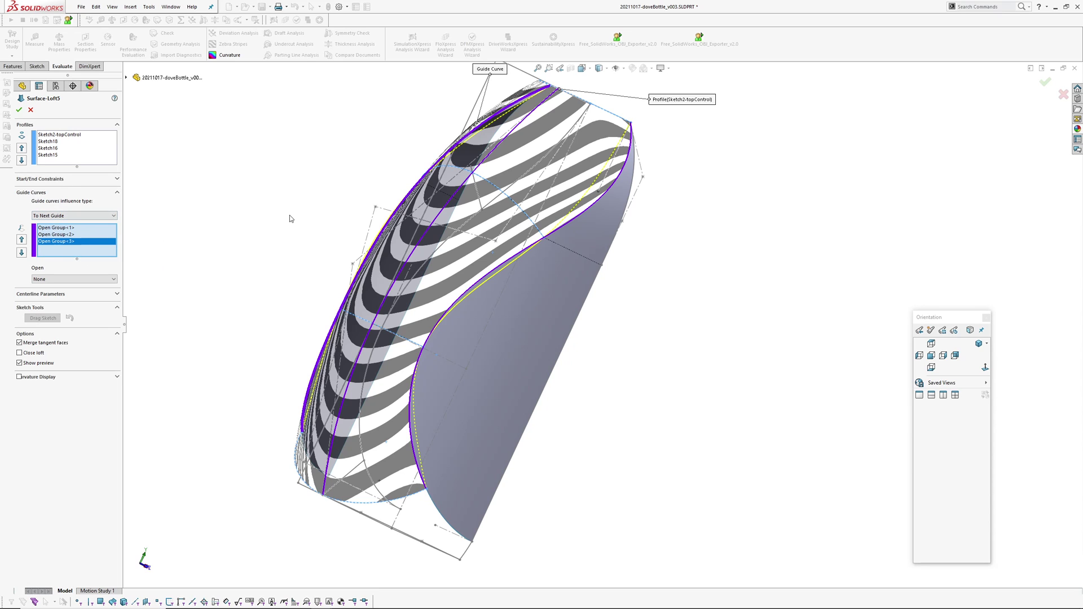
middle_drag(436, 127, 467, 190)
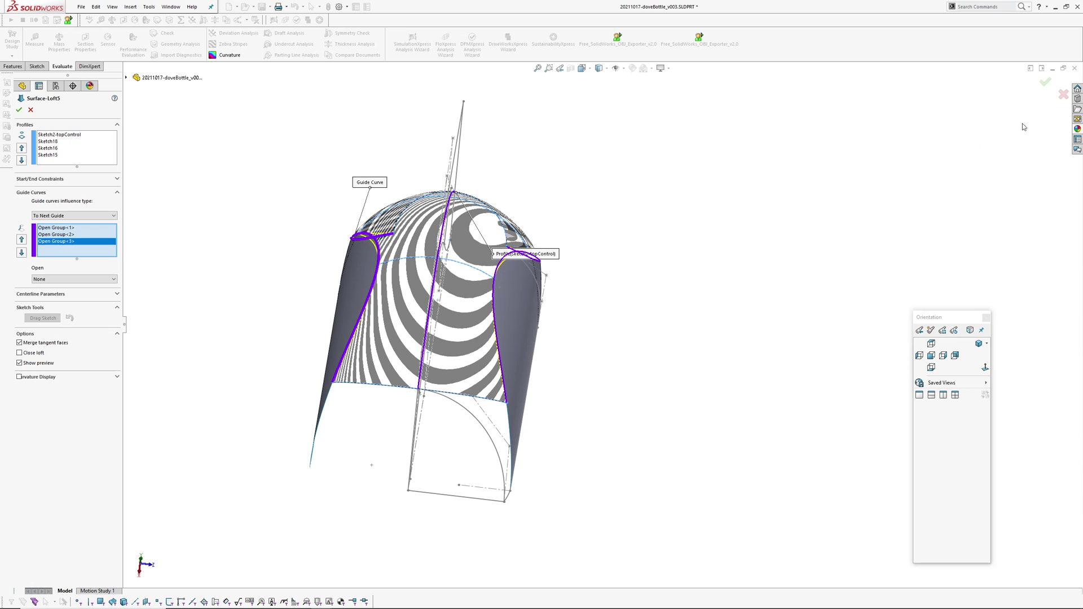
click(1045, 82)
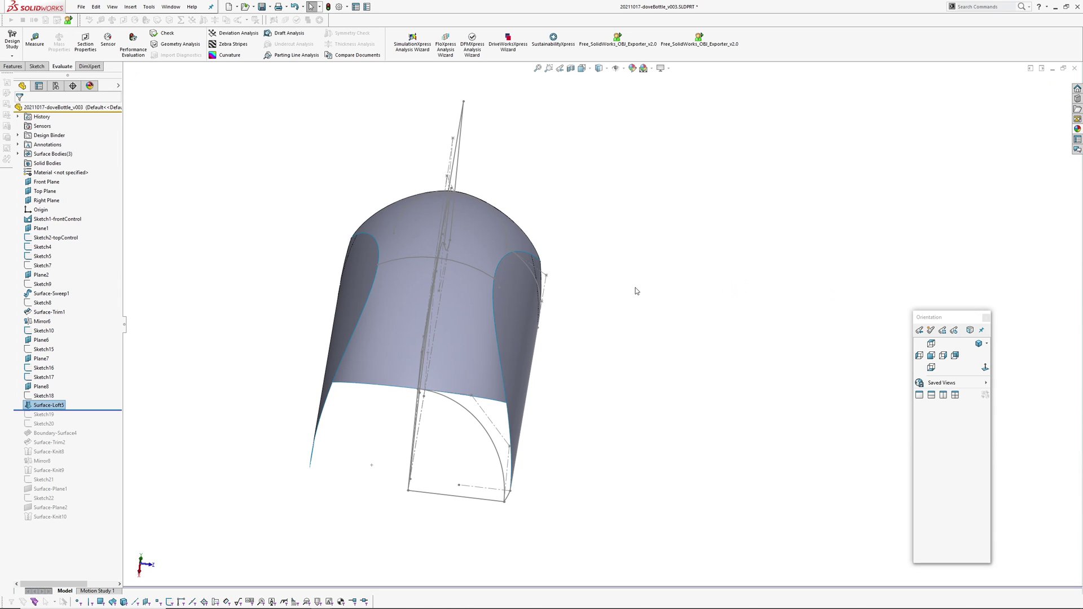
Hide the sketches and inspect the continuity of Surface-Loft5 with the side surfaces using Zebra Stripes, turning the display off again.
mouse_move(633, 290)
middle_down()
mouse_move(521, 272)
mouse_move(526, 305)
mouse_move(434, 338)
mouse_move(496, 435)
middle_up()
key(h)
click(528, 430)
key(z)
middle_drag(506, 331, 356, 245)
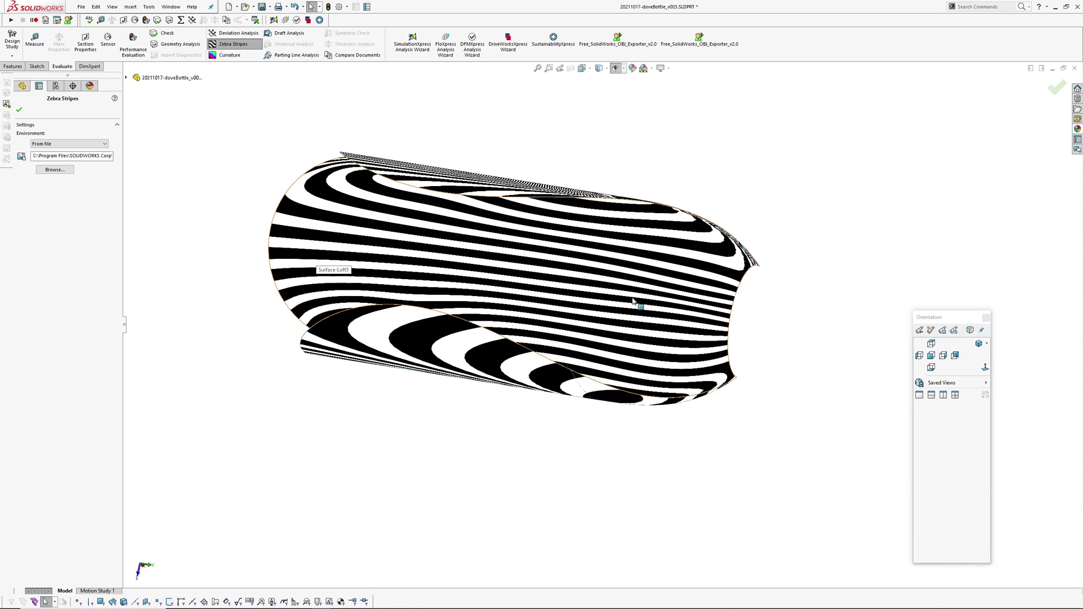
middle_drag(625, 299, 736, 302)
key(Escape)
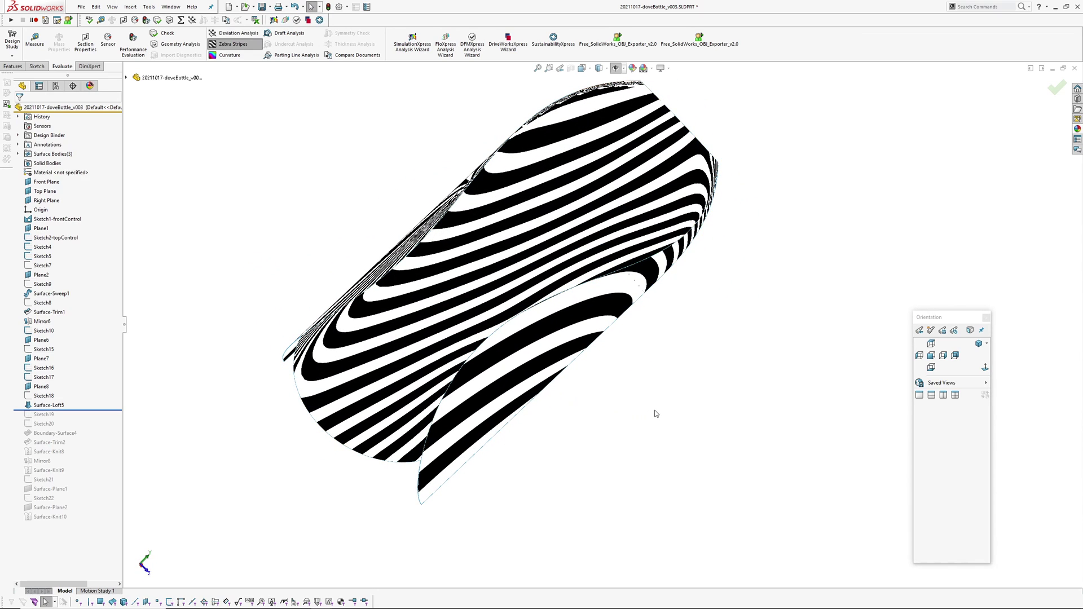
Roll the model forward past Boundary-Surface4 and examine Sketch19 and the boundary surface closing the bottle's lower end.
scroll(588, 374, up, 2)
middle_drag(587, 375, 599, 291)
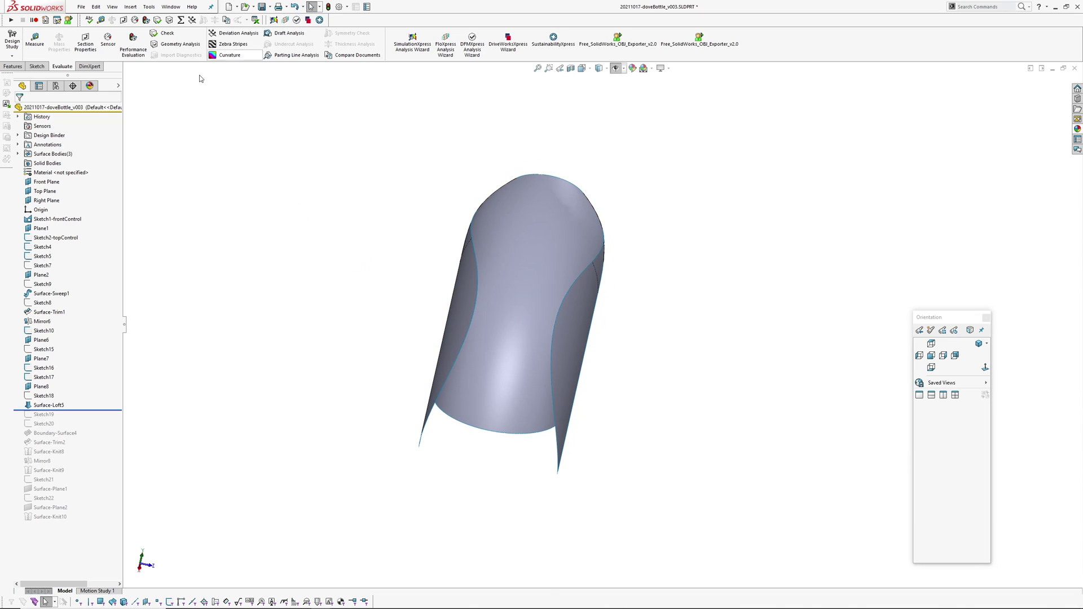
middle_drag(278, 126, 383, 232)
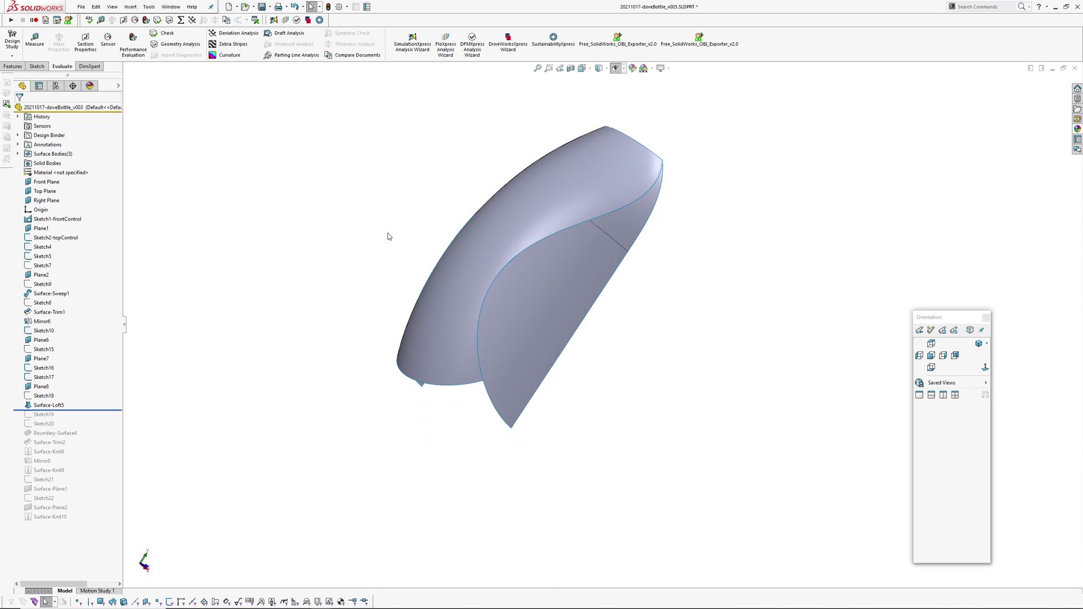
drag(90, 410, 92, 438)
middle_drag(336, 454, 319, 385)
middle_click(412, 403)
mouse_move(411, 403)
middle_down()
mouse_move(376, 434)
mouse_move(372, 423)
mouse_move(351, 460)
mouse_move(394, 434)
mouse_move(525, 416)
mouse_move(501, 429)
middle_up()
click(45, 416)
click(59, 432)
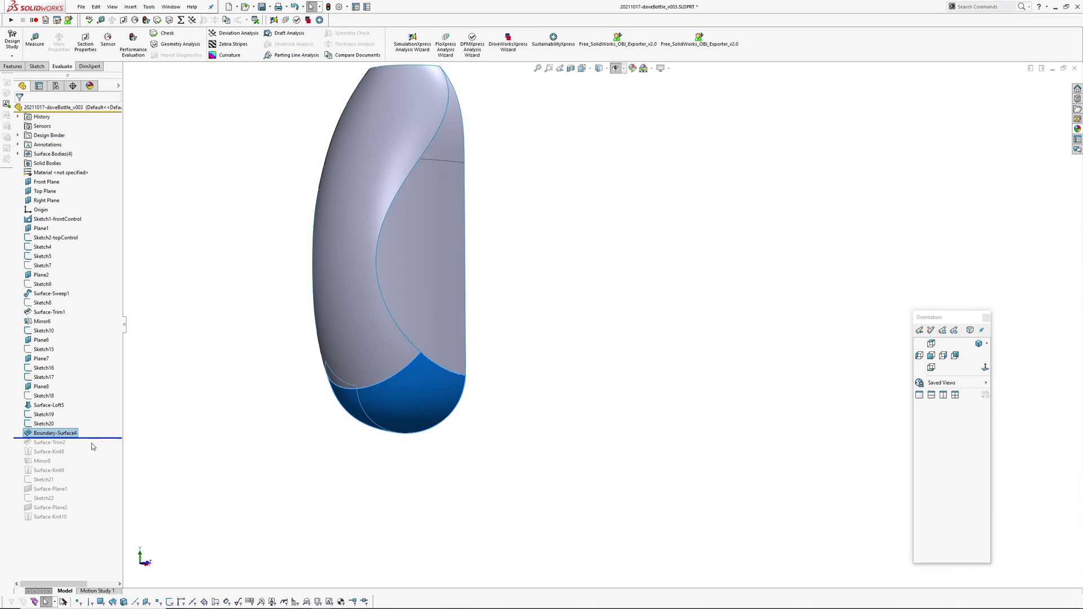
Roll the model forward past Surface-Knit8 and inspect the lower corner seams with Zebra Stripes, turning the display off again.
scroll(402, 398, down, 2)
key(z)
scroll(462, 377, down, 2)
key(Return)
middle_drag(461, 352, 493, 332)
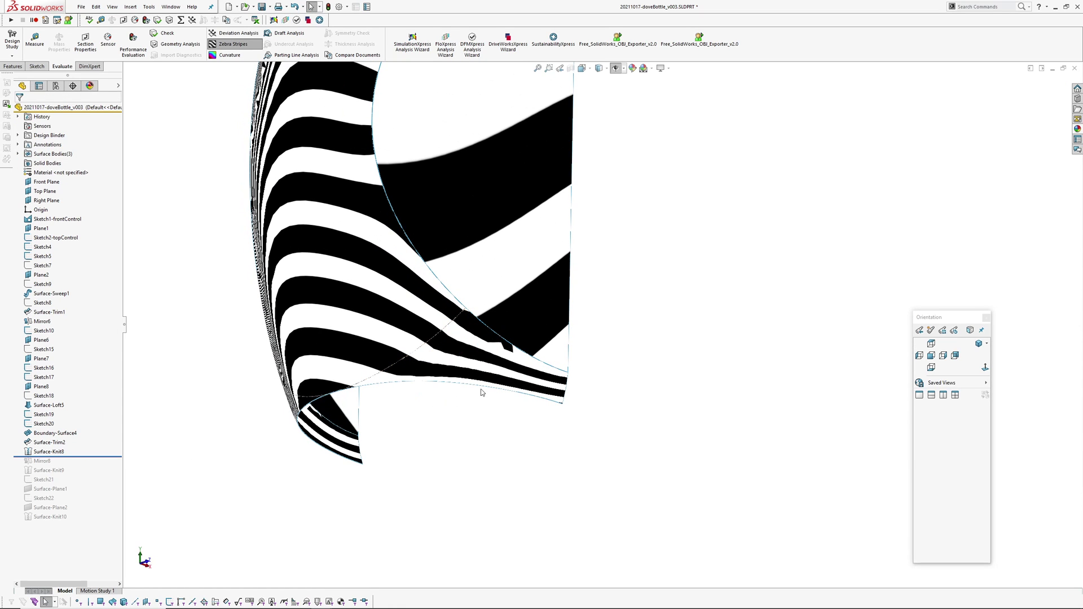
middle_drag(489, 386, 463, 370)
scroll(463, 371, up, 3)
key(z)
Examine the trimmed surface at the bottle's lower corner and roll the model back to just before Boundary-Surface4.
ctrl+middle_drag(522, 410, 485, 447)
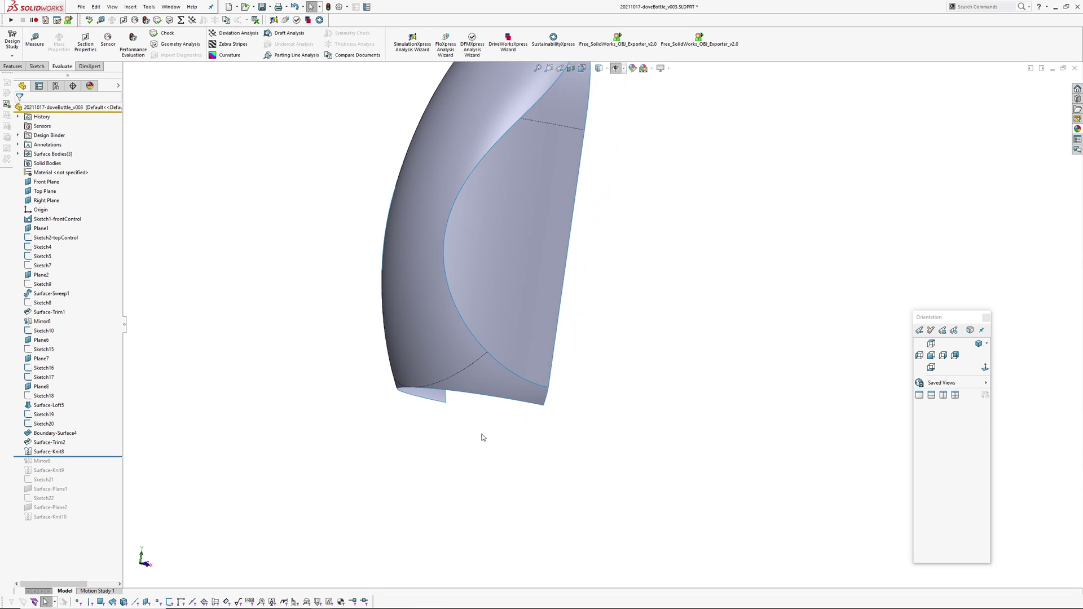
click(499, 379)
drag(100, 458, 62, 428)
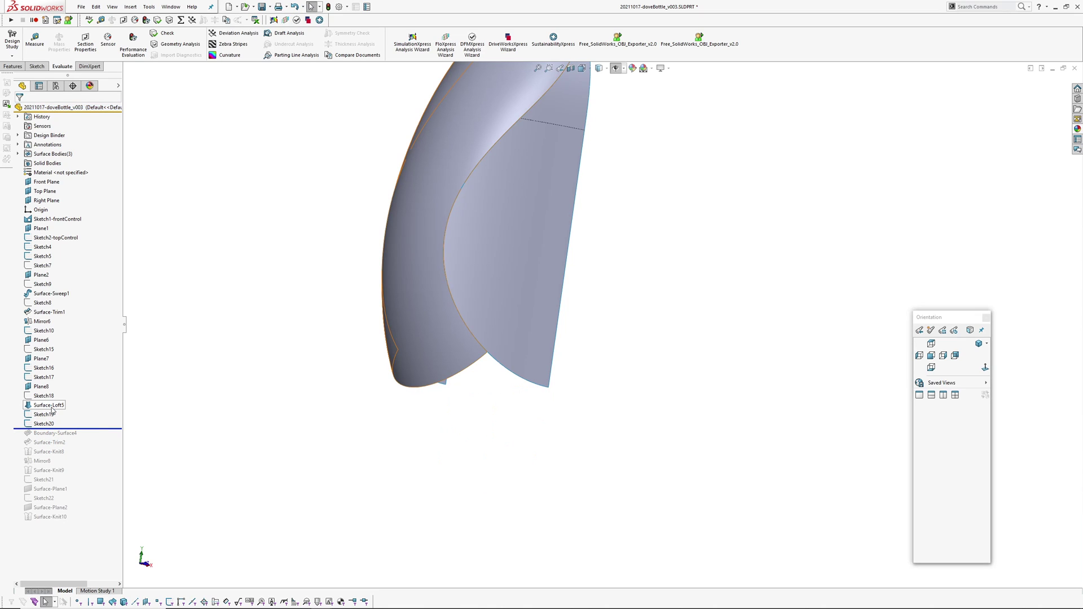
Examine the extent of Surface-Loft5 at the open lower end of the v003 bottle.
click(52, 406)
middle_drag(389, 416, 385, 351)
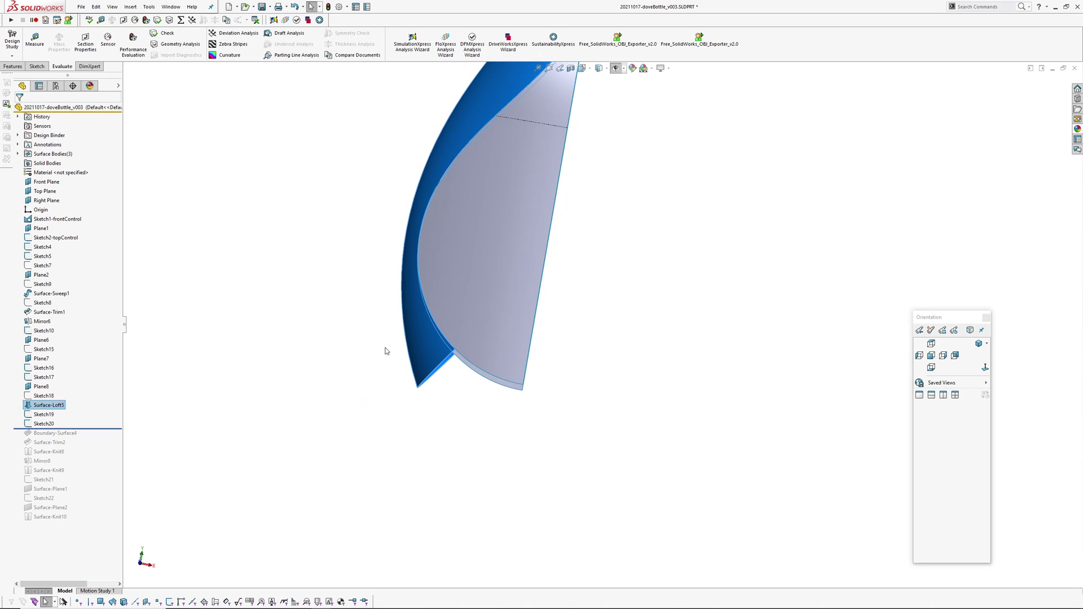
click(544, 465)
Switch to 20211017-doveBottle_v004.SLDPRT and examine the loft that wraps around the bottle's lower end.
click(167, 8)
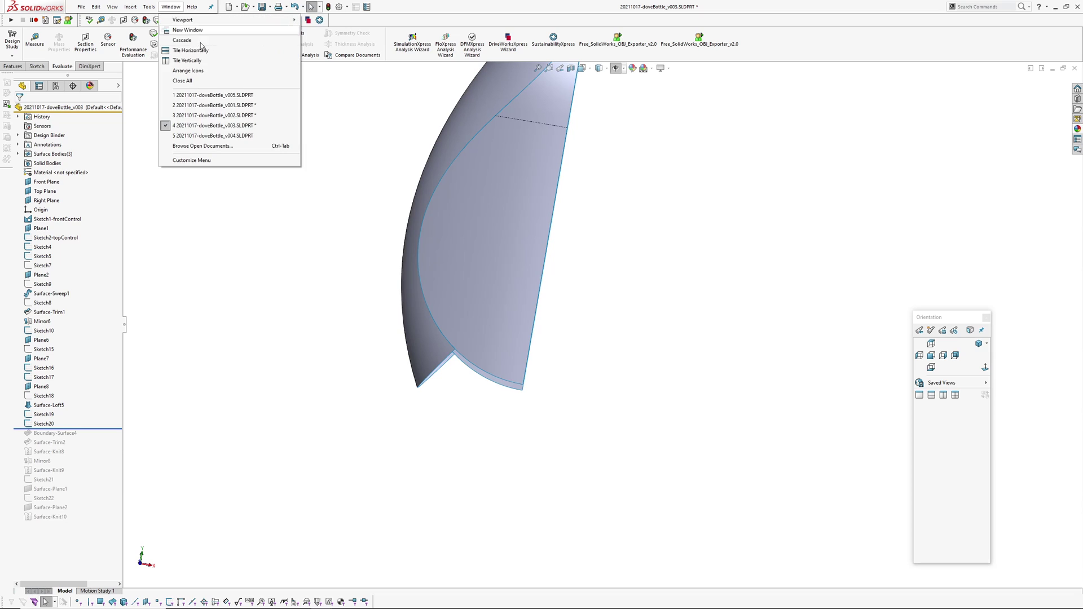
click(205, 136)
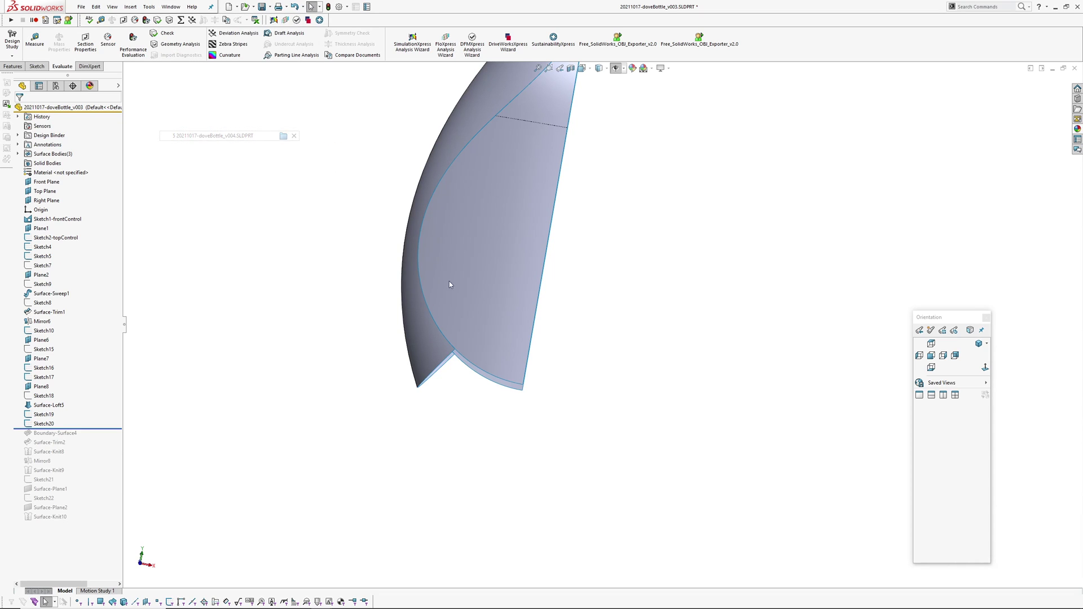
middle_drag(449, 295, 453, 354)
scroll(537, 413, down, 3)
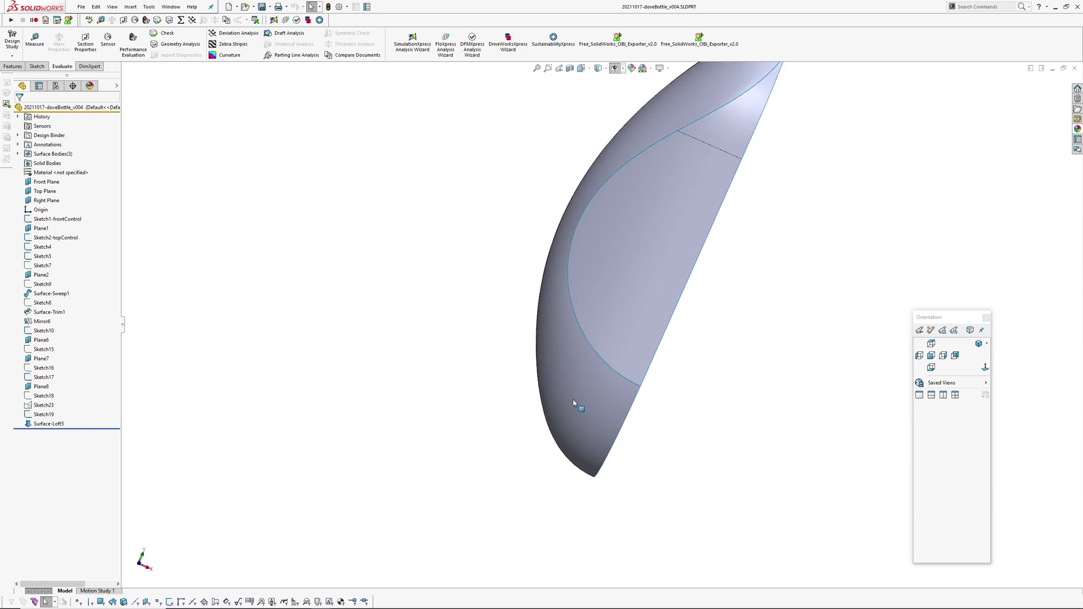
middle_drag(575, 404, 613, 427)
click(572, 411)
click(612, 427)
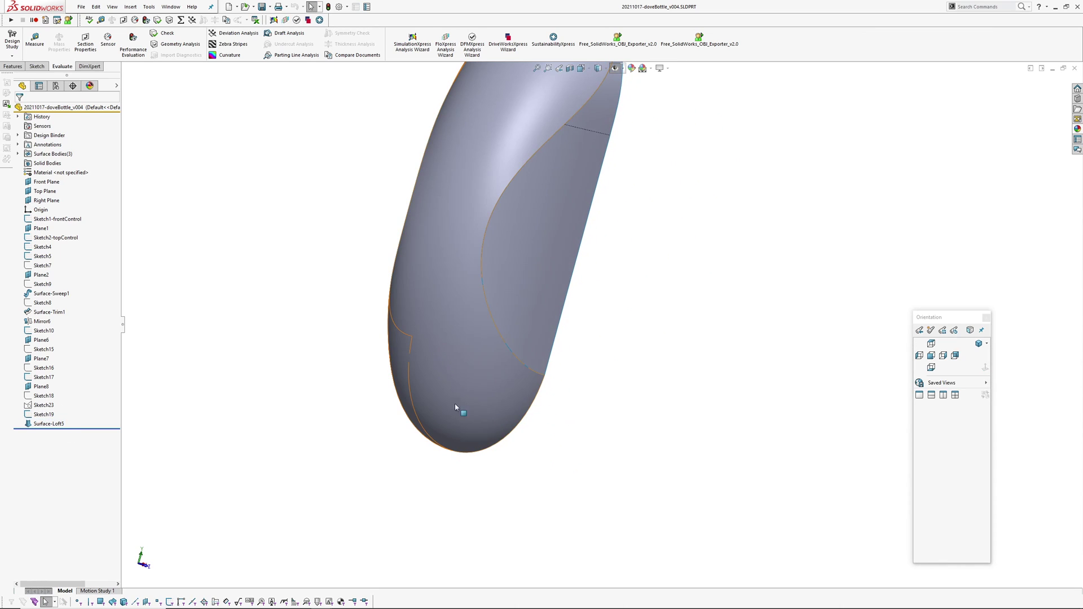
Inspect v004's Surface-Loft5 with Zebra Stripes and the Curvature display, turn both off again and examine the loft.
key(z)
key(Return)
mouse_move(486, 314)
middle_down()
mouse_move(466, 345)
mouse_move(568, 237)
mouse_move(531, 221)
mouse_move(497, 254)
mouse_move(523, 211)
mouse_move(523, 246)
middle_up()
key(z)
key(c)
mouse_move(430, 263)
middle_down()
mouse_move(447, 208)
mouse_move(455, 236)
middle_up()
key(c)
click(455, 236)
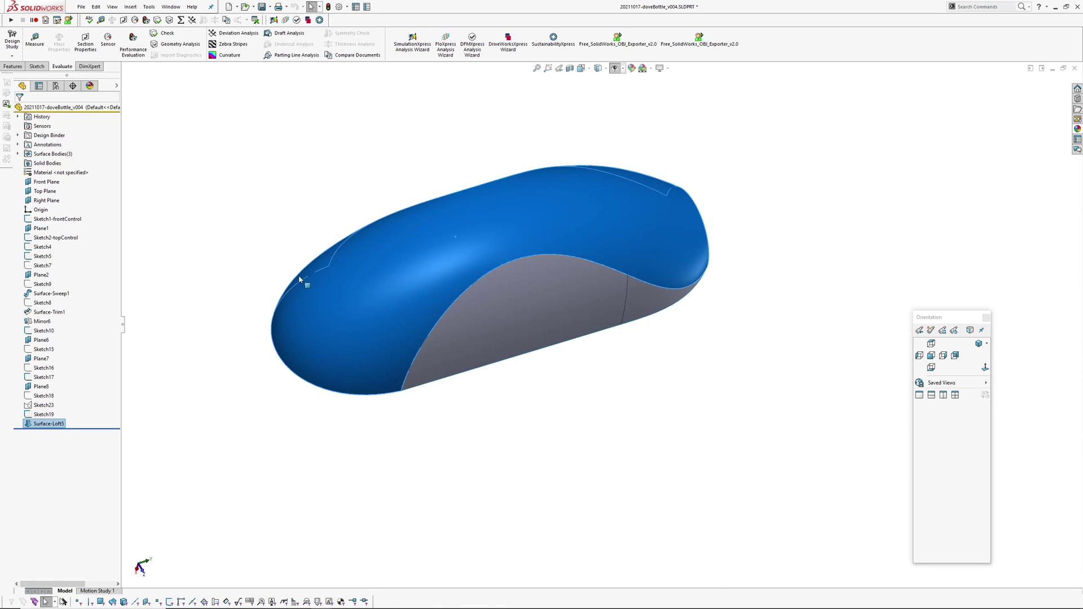
middle_drag(409, 325, 327, 186)
Switch back to 20211017-doveBottle_v003.SLDPRT and examine Surface-Loft5 between the two side surfaces.
click(230, 199)
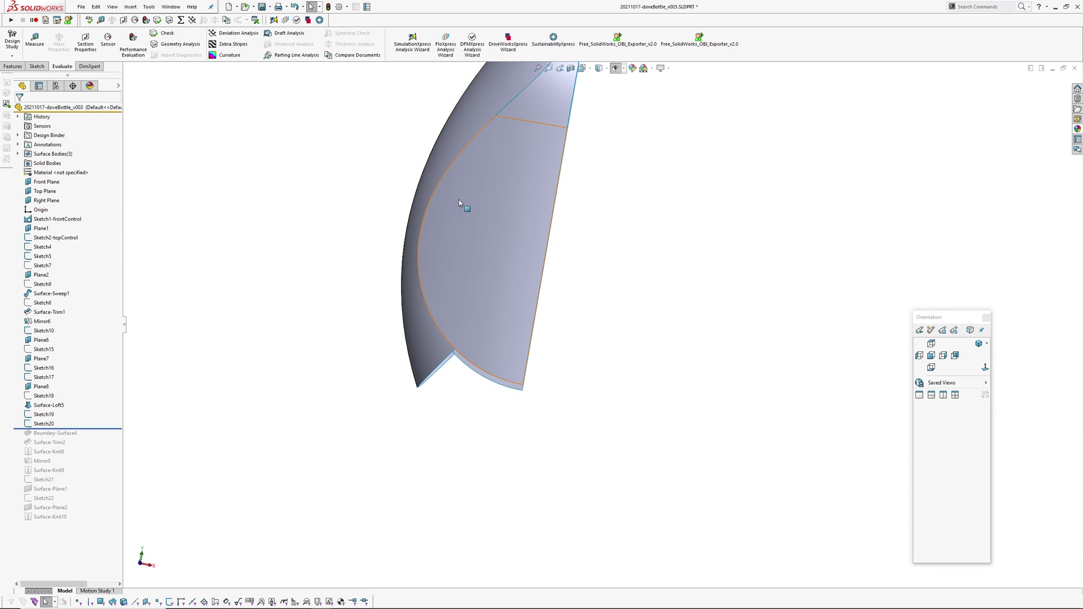
middle_drag(474, 269, 420, 214)
click(420, 214)
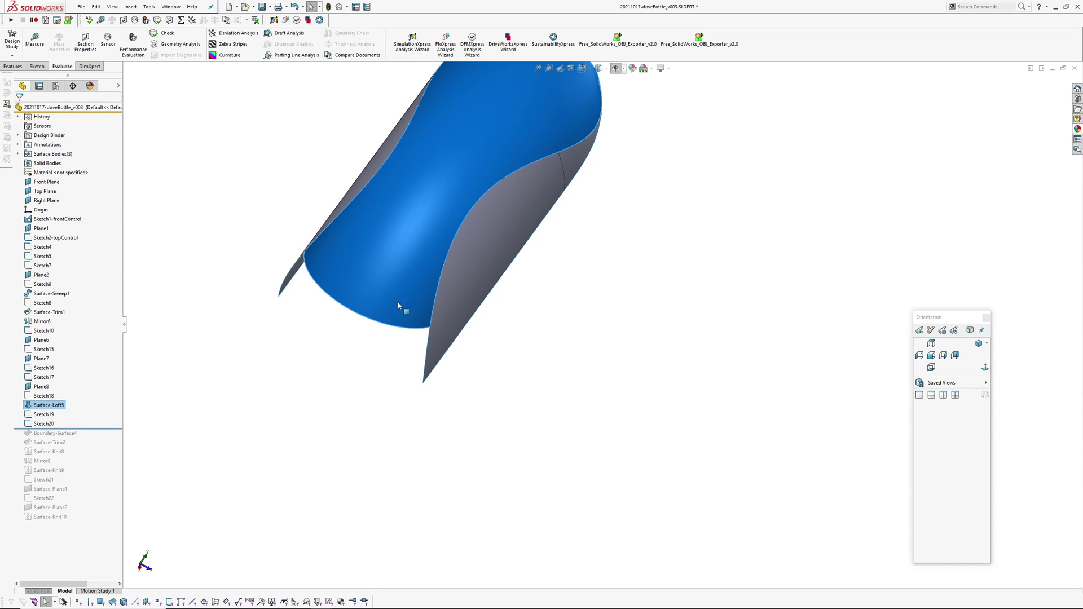
middle_drag(425, 398, 400, 406)
click(532, 364)
ctrl+middle_drag(532, 365, 523, 432)
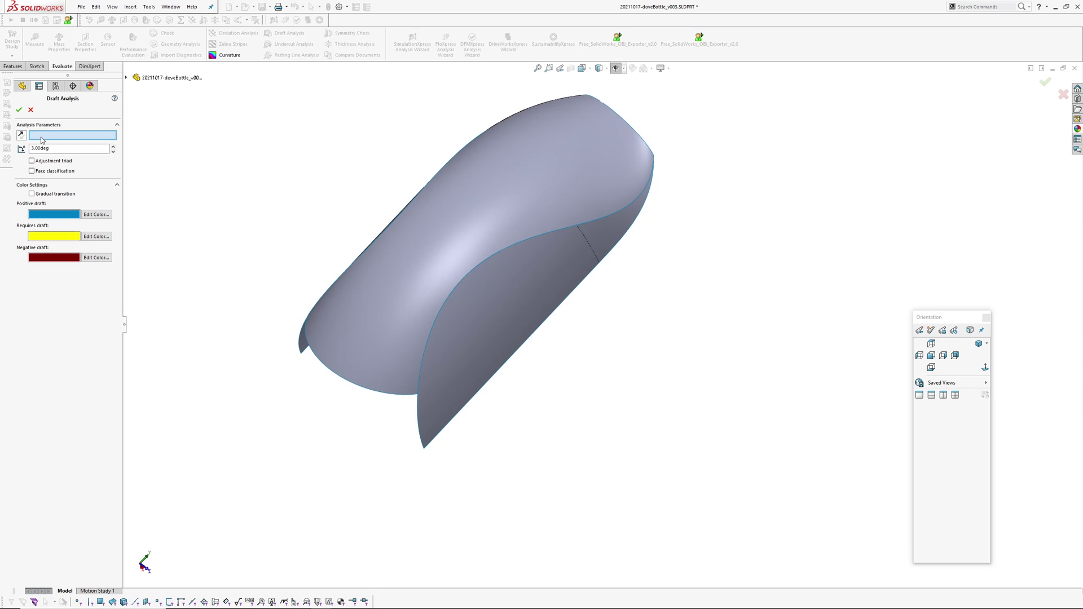
Run a Draft Analysis of v003 against the Front Plane with an 89-degree draft angle and gradual transition.
click(127, 77)
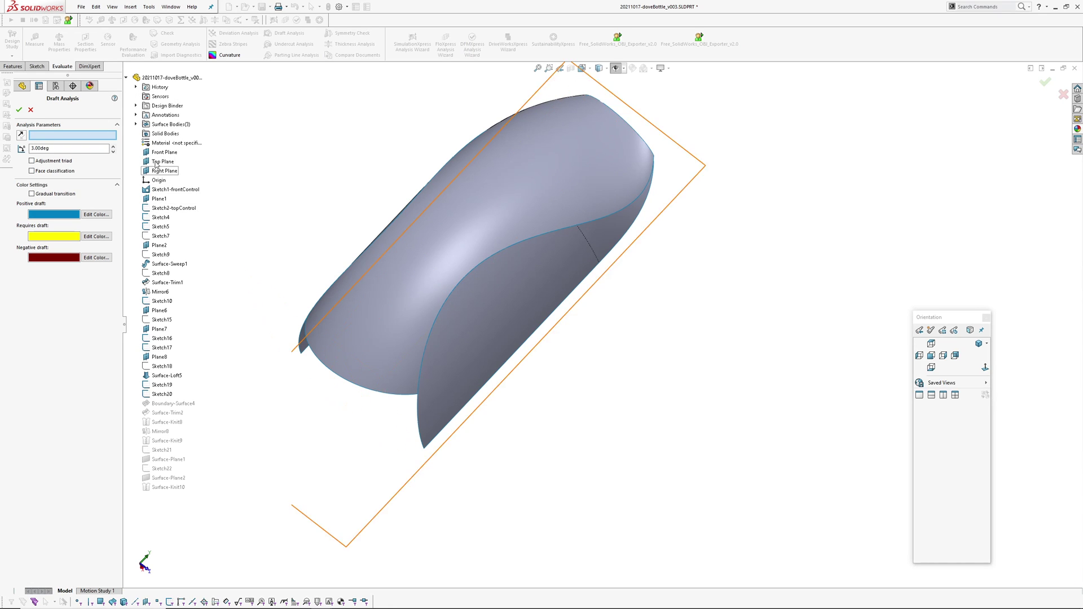
click(159, 153)
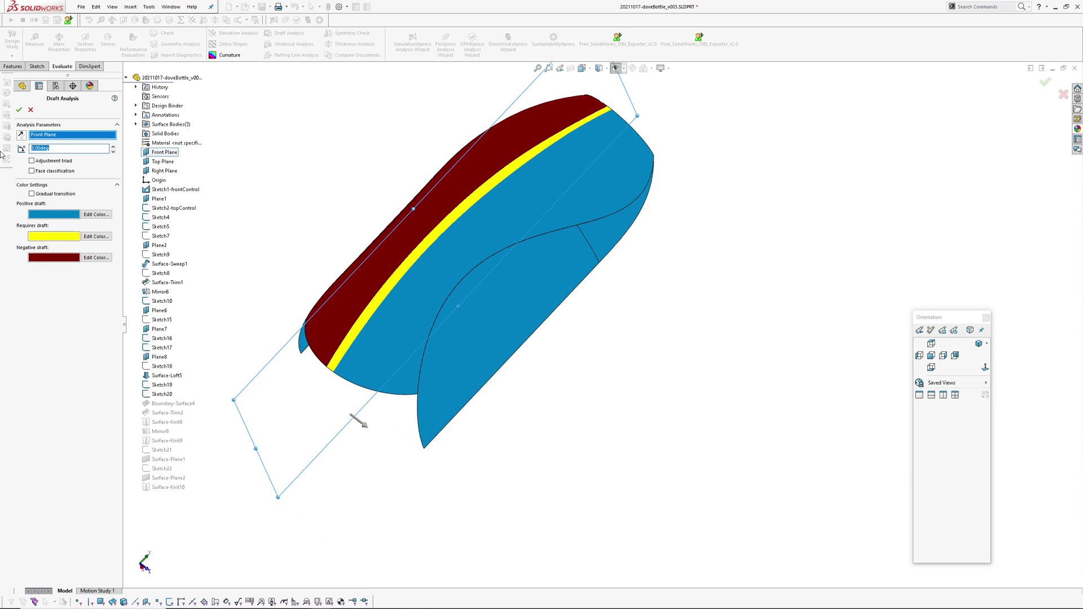
text(89)
key(Tab)
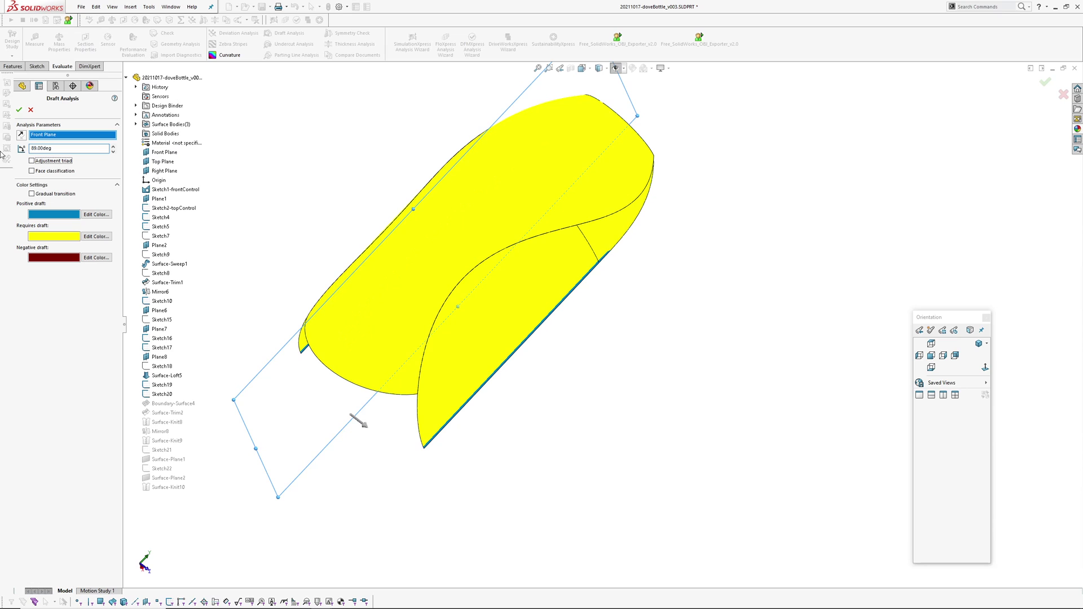
click(47, 194)
mouse_move(490, 258)
middle_down()
mouse_move(486, 324)
mouse_move(468, 324)
mouse_move(470, 263)
middle_up()
scroll(470, 262, down, 2)
middle_drag(533, 289, 616, 213)
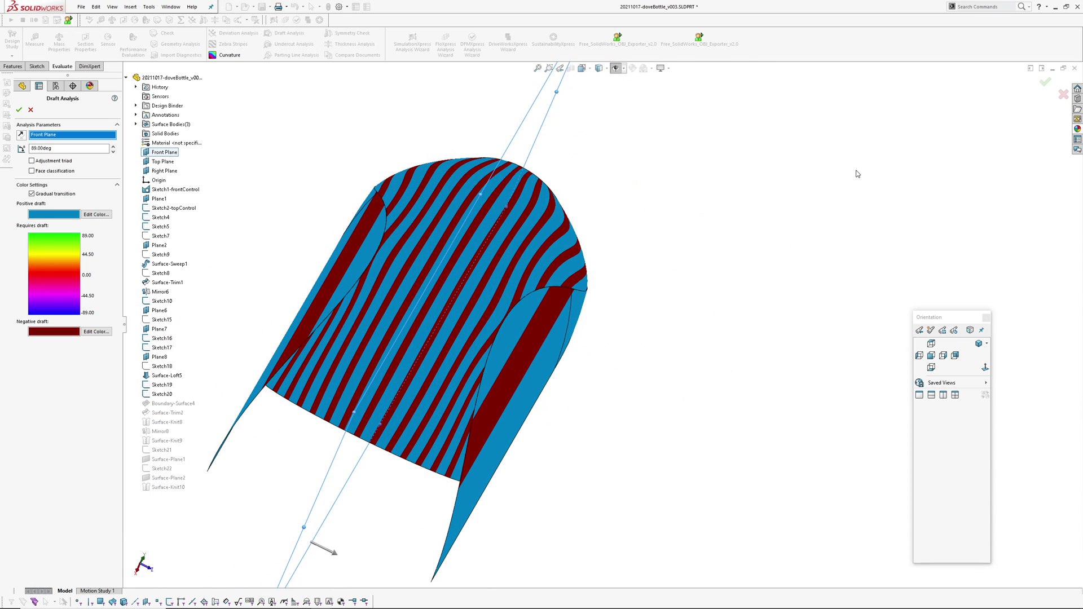
click(1044, 83)
Switch to 20211017-doveBottle_v004.SLDPRT, dismissing the Deviation Analysis without calculating it.
key(ctrl+Tab)
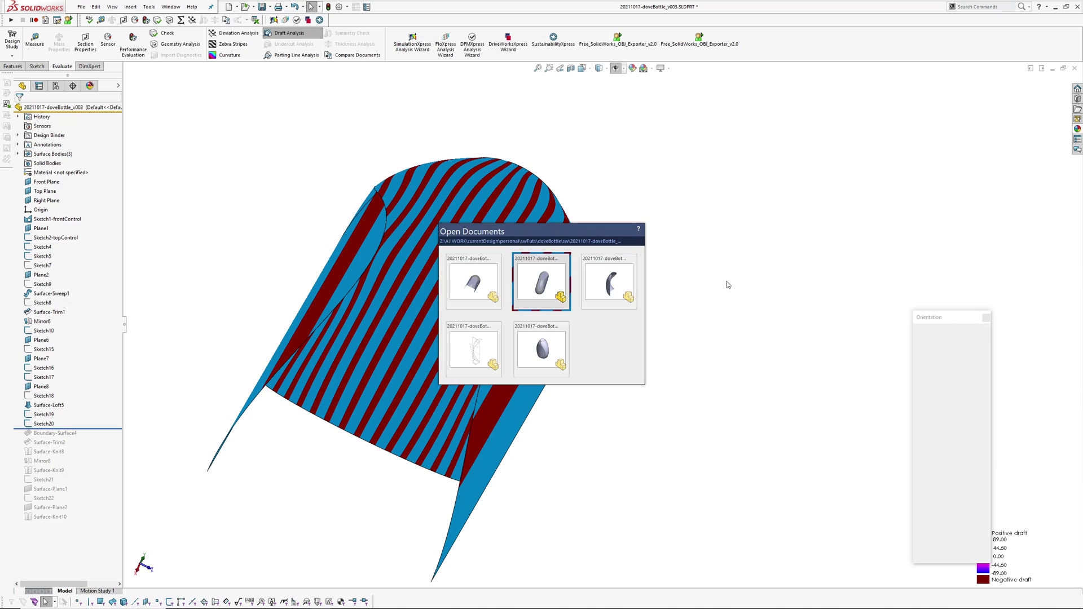
click(543, 287)
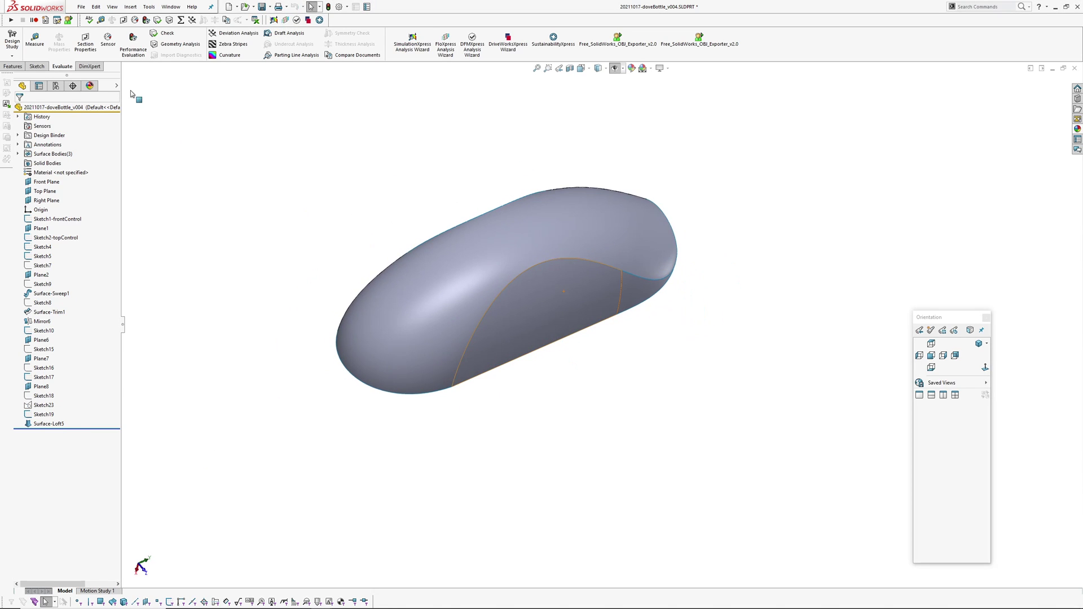
click(235, 33)
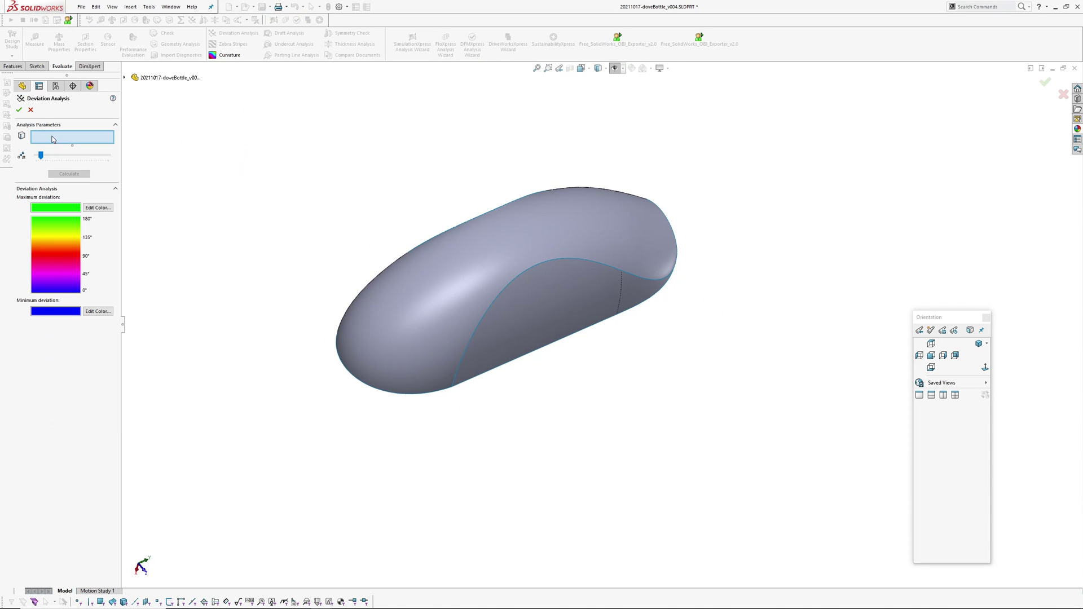
click(31, 111)
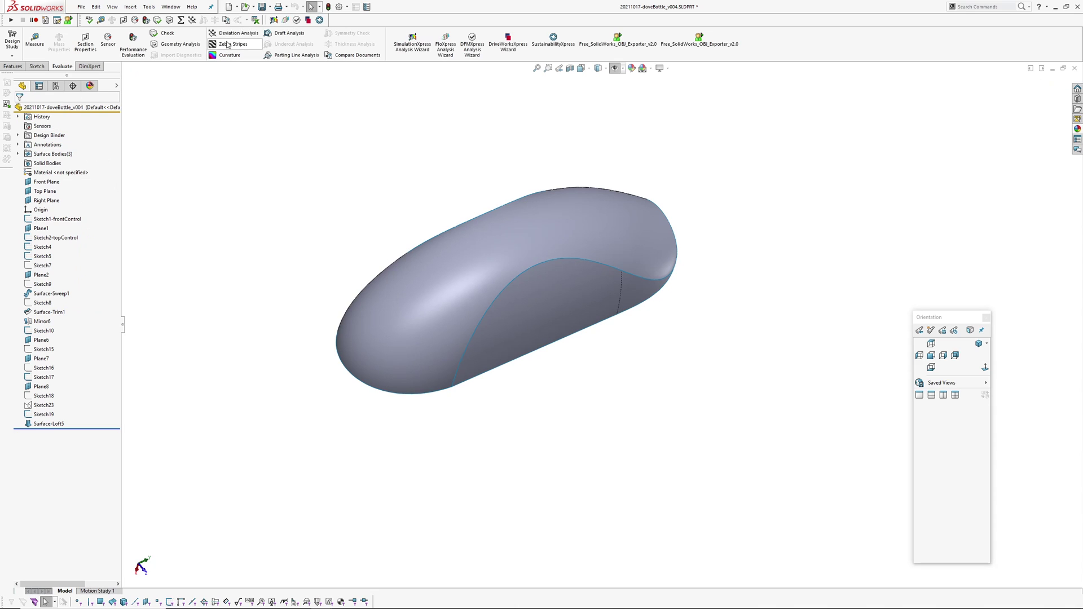
Run a Draft Analysis of v004 against the Front Plane with an 89-degree draft angle and inspect the bands along the loft.
click(270, 36)
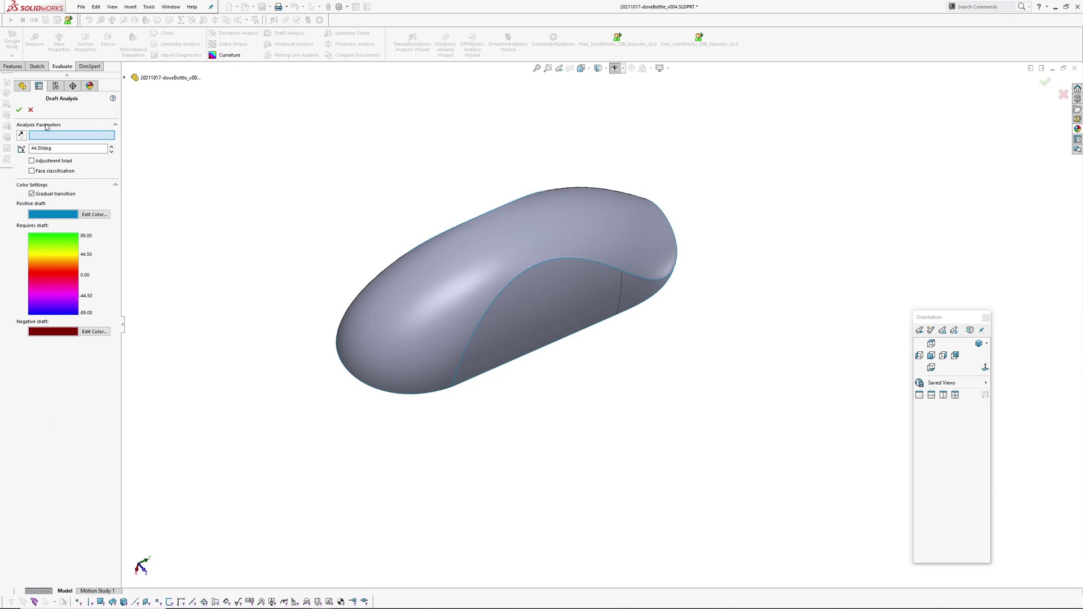
click(124, 78)
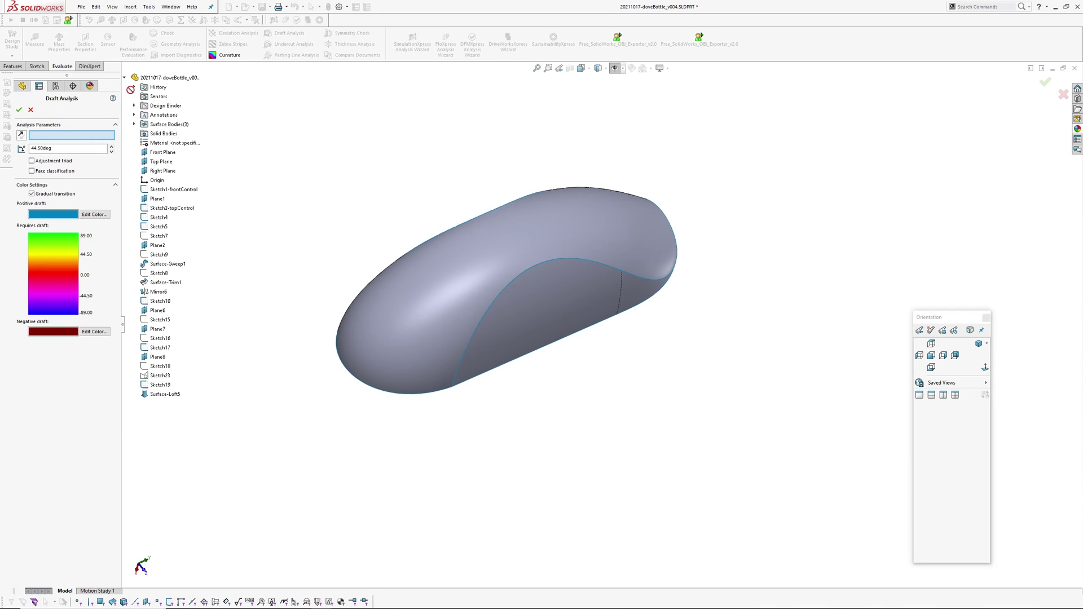
click(163, 153)
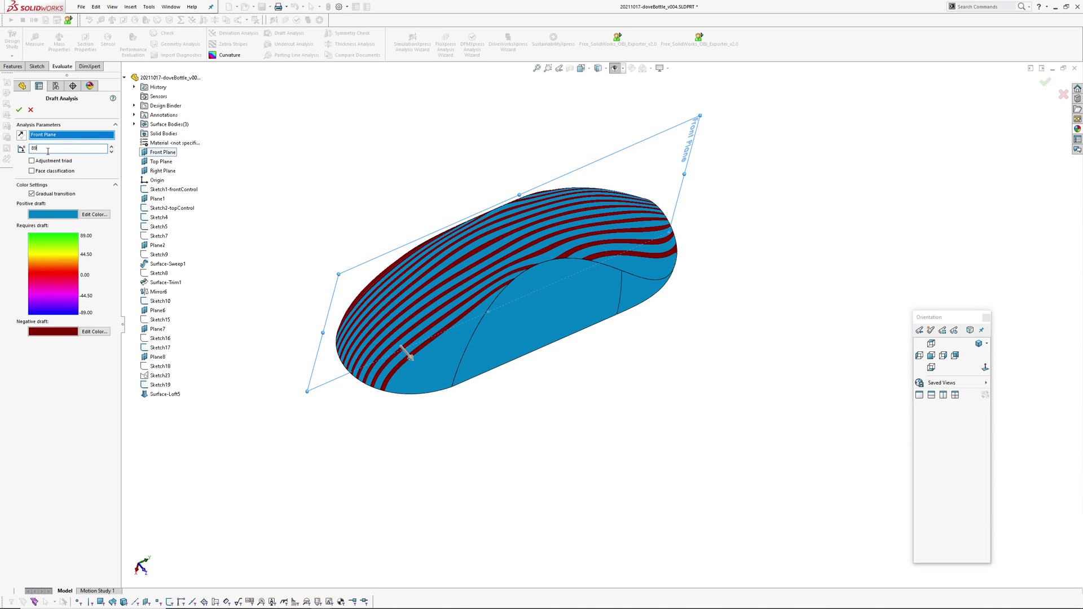
key(Return)
middle_drag(477, 281, 484, 331)
scroll(483, 274, down, 3)
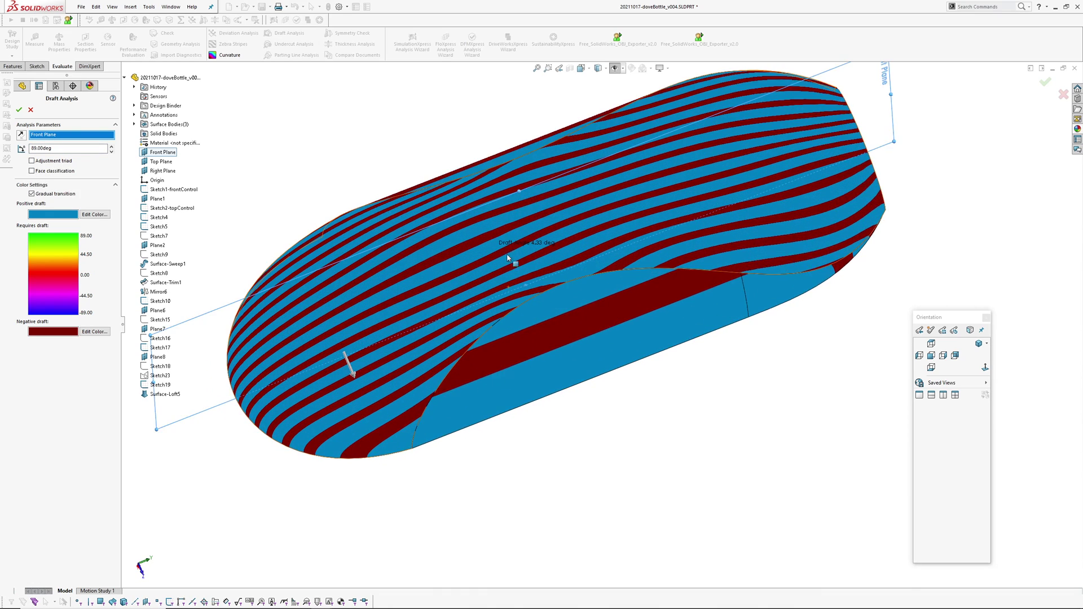
mouse_move(500, 244)
middle_down()
mouse_move(515, 278)
mouse_move(499, 220)
mouse_move(506, 232)
middle_up()
click(19, 109)
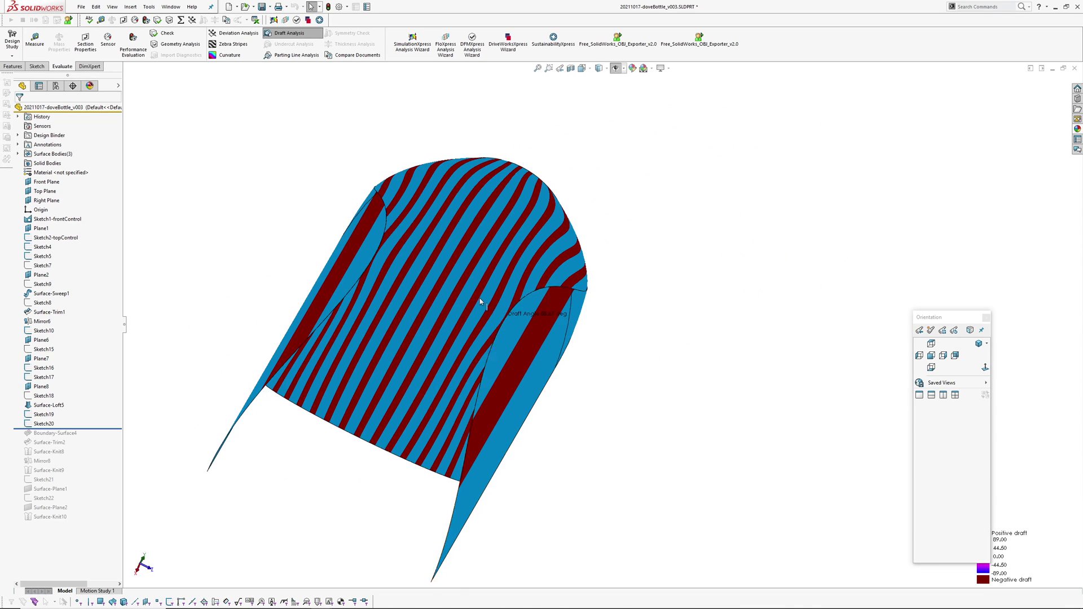
Examine the draft-analysis bands along v003's loft up to its open lower edge.
middle_drag(482, 335, 432, 433)
middle_drag(463, 267, 469, 192)
scroll(471, 195, up, 3)
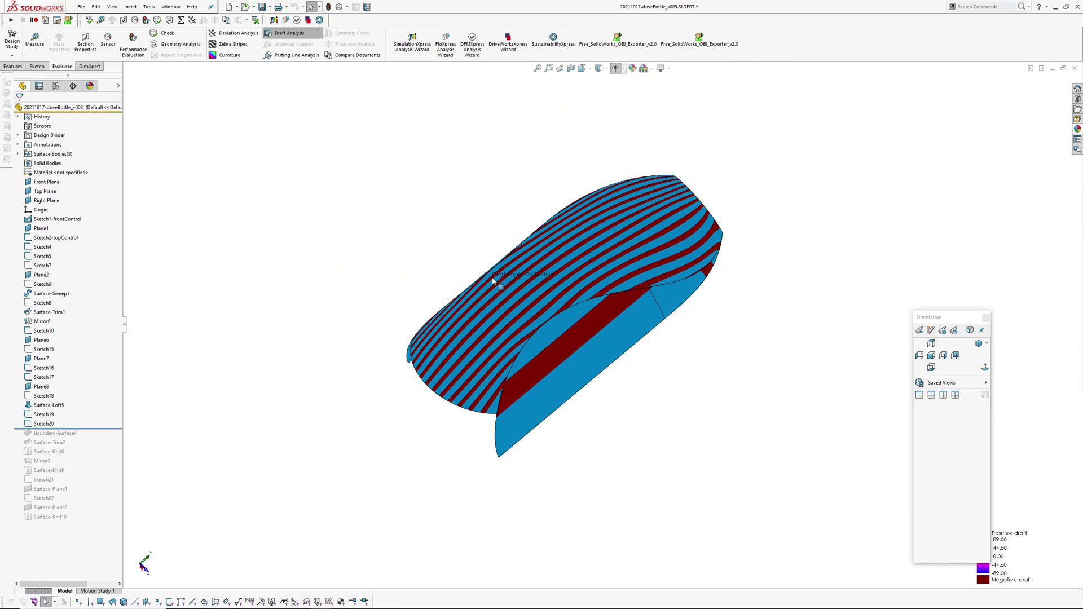
mouse_move(494, 281)
middle_down()
mouse_move(486, 249)
mouse_move(507, 357)
middle_up()
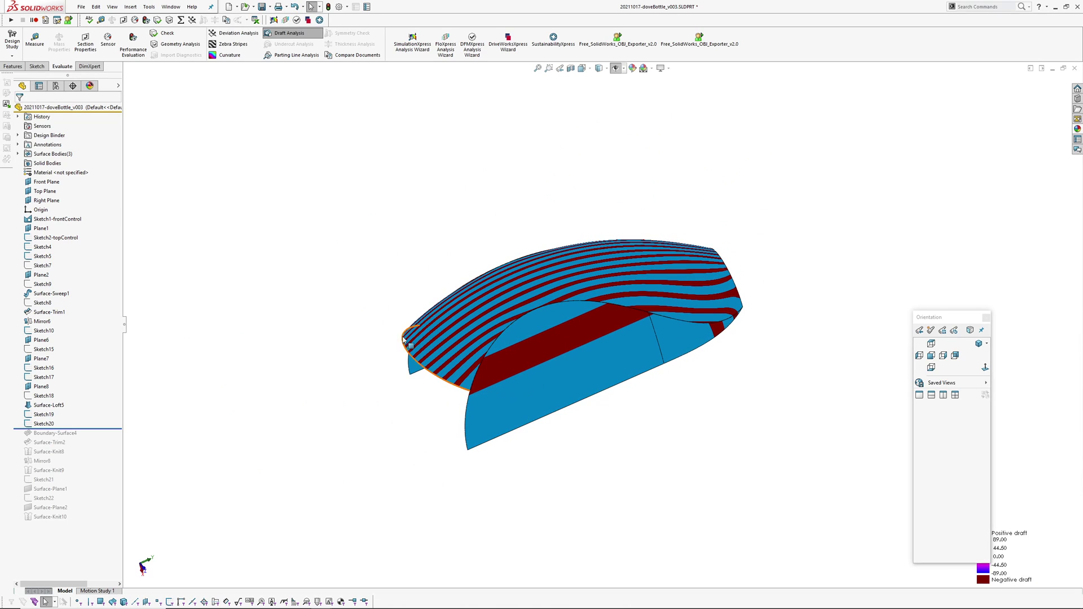
middle_drag(561, 430, 619, 468)
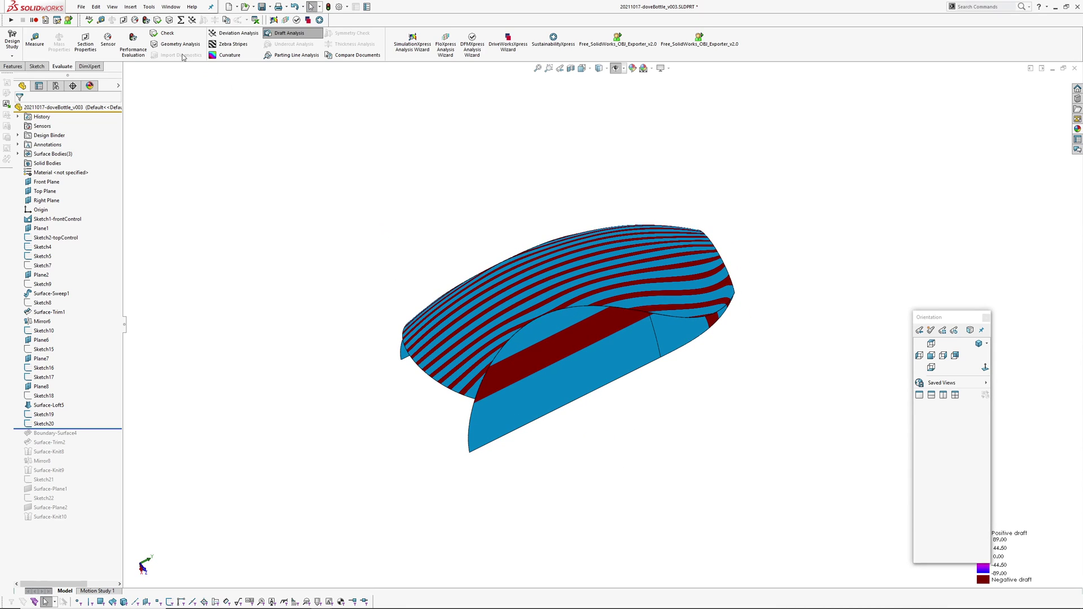
Switch to 20211017-doveBottle_v005.SLDPRT and roll the model back to just before Surface-Trim2.
click(171, 6)
click(195, 95)
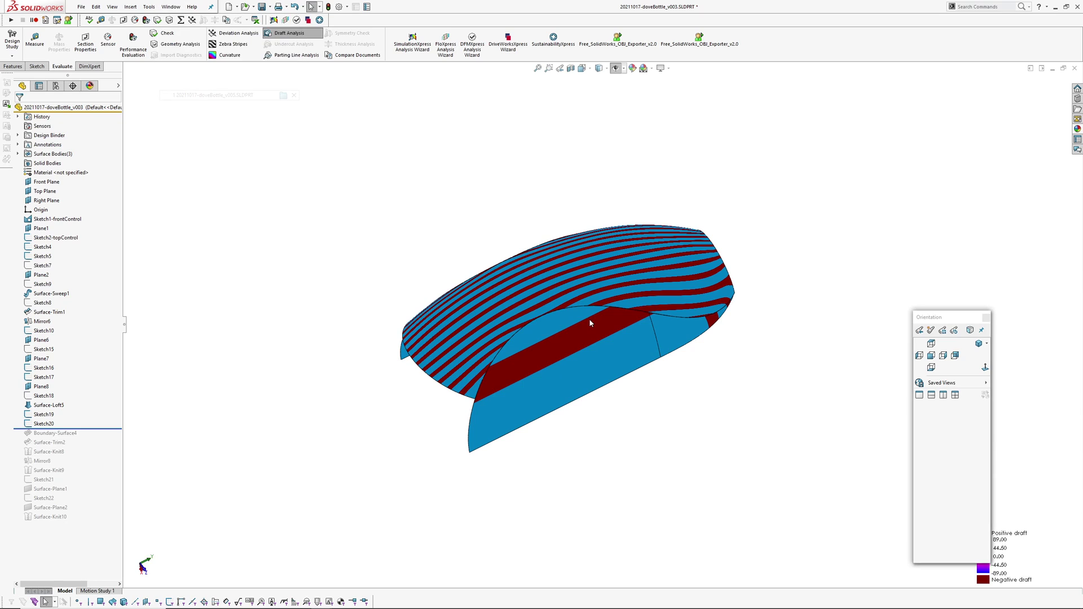
middle_drag(553, 348, 161, 386)
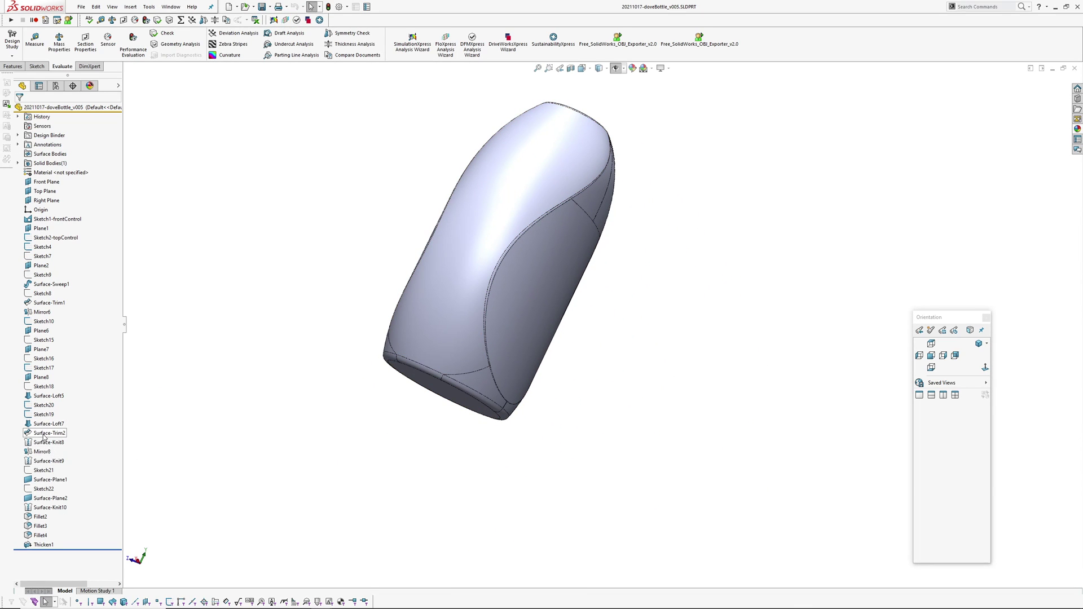
click(44, 436)
click(79, 416)
Examine how Surface-Loft7 closes the v005 bottle's lower end and meets Surface-Loft5.
middle_drag(343, 299, 339, 316)
scroll(316, 446, down, 2)
middle_drag(479, 382, 322, 310)
click(563, 392)
middle_drag(564, 391, 490, 396)
click(330, 384)
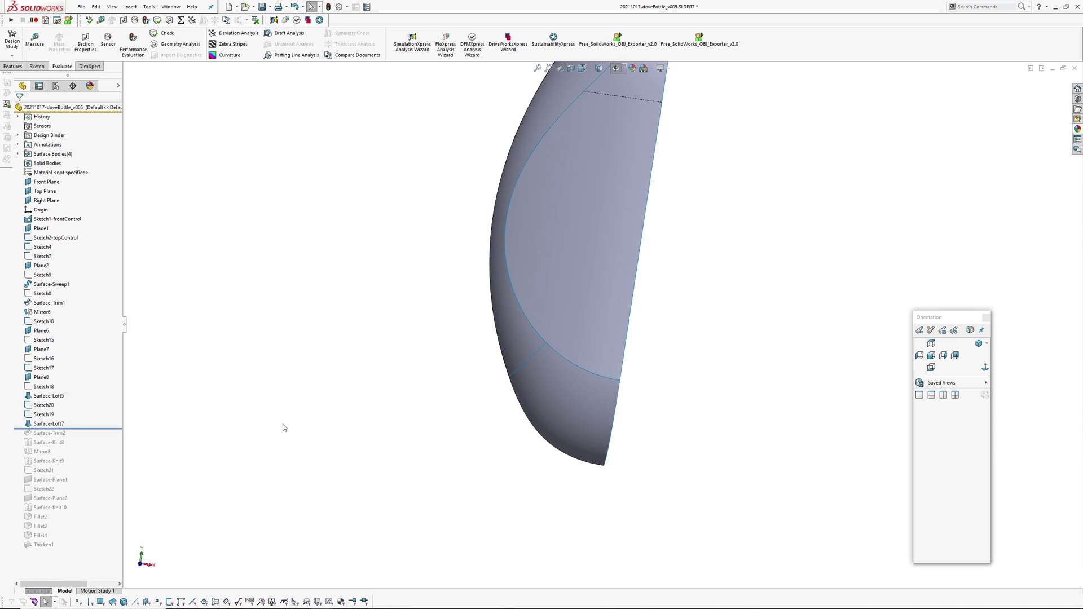
Inspect the seam between Surface-Loft5 and Surface-Loft7 in v005 with Zebra Stripes, turning the display off again.
key(z)
key(Return)
middle_drag(545, 367, 636, 325)
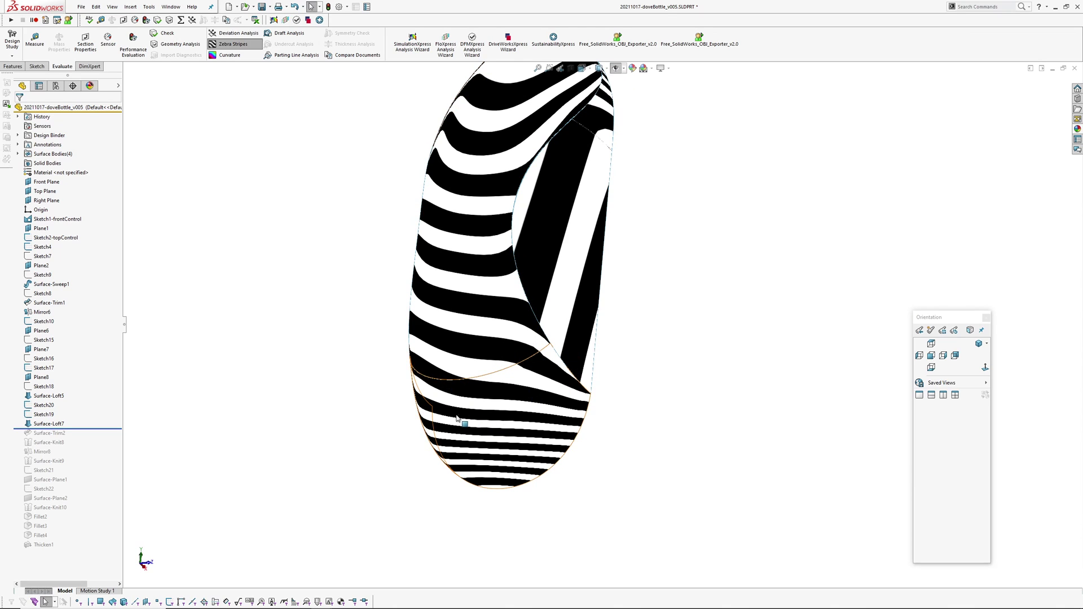
middle_drag(458, 417, 555, 384)
scroll(408, 377, down, 2)
middle_drag(455, 373, 458, 439)
middle_drag(444, 397, 325, 383)
key(f)
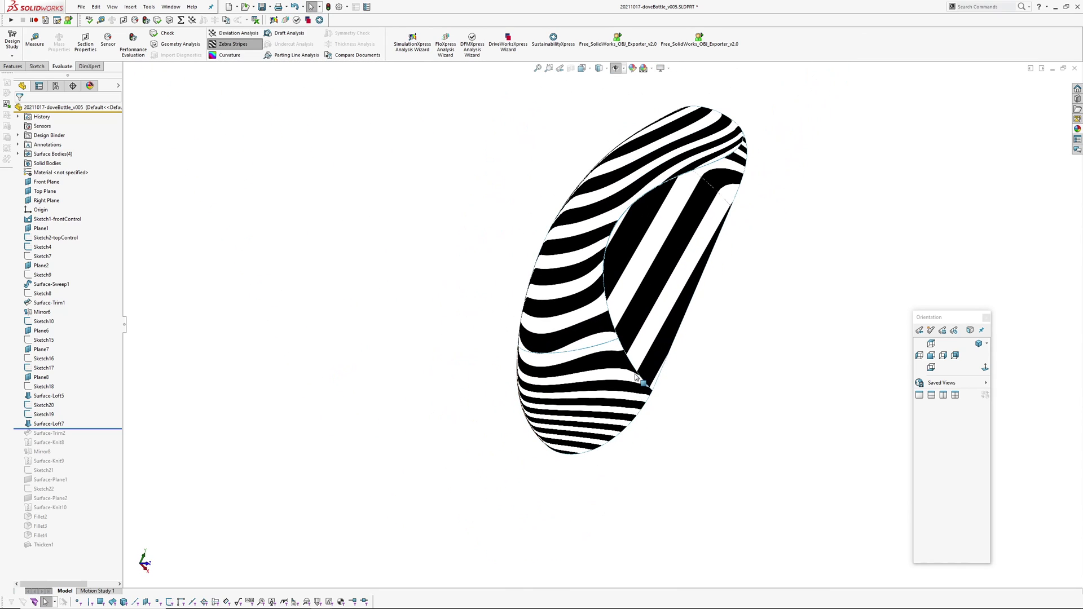
middle_drag(595, 387, 634, 335)
scroll(620, 330, down, 5)
key(z)
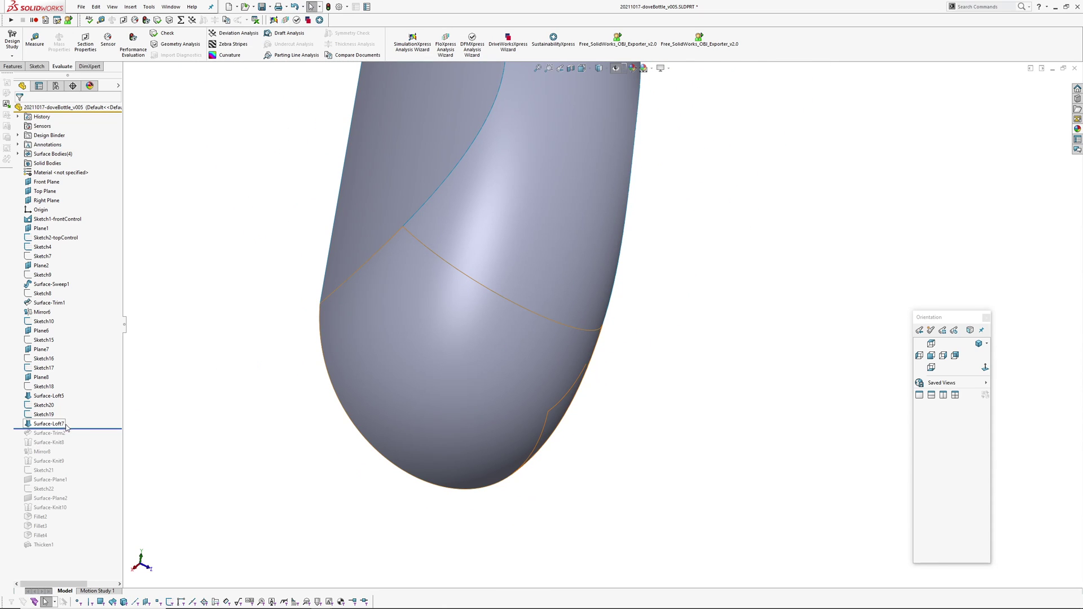
Roll the v005 model forward past Surface-Trim2 and show the sketches around the trimmed lower end.
drag(80, 429, 76, 438)
middle_drag(497, 298, 384, 396)
key(h)
mouse_move(491, 293)
middle_down()
mouse_move(450, 292)
mouse_move(502, 283)
mouse_move(522, 317)
middle_up()
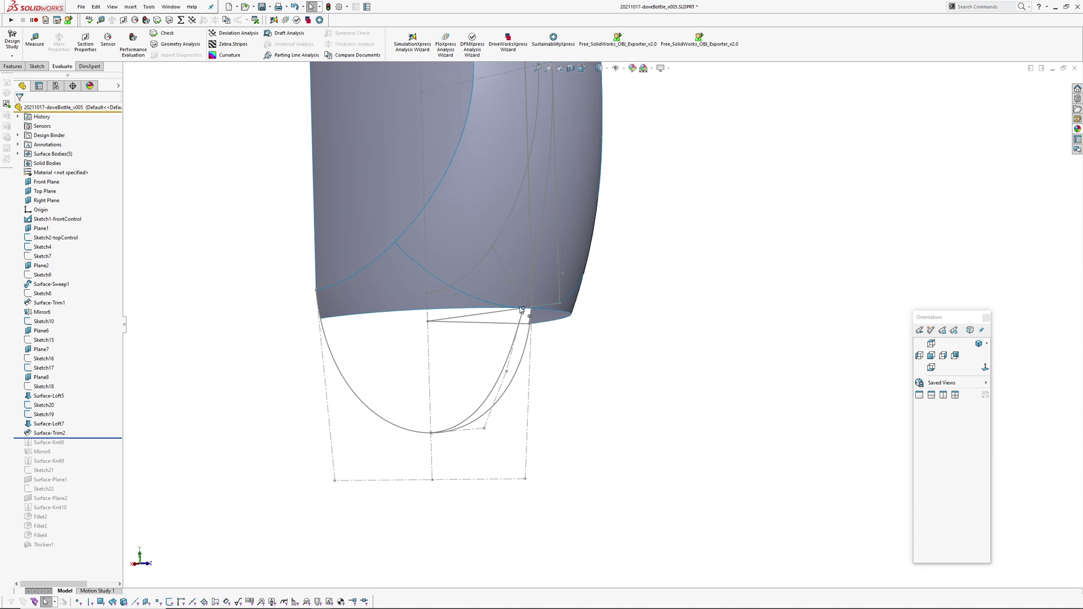
Examine Surface-Loft5 and the trimmed corner pieces of Surface-Loft7 against the sketches at the bottle's lower edge.
click(518, 306)
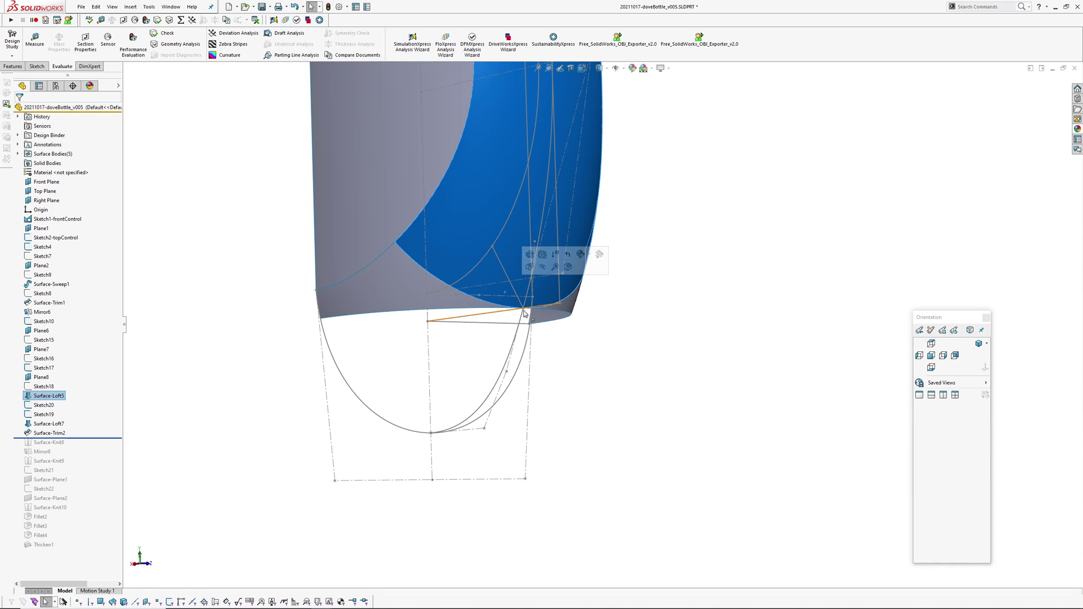
click(401, 307)
middle_drag(529, 356, 485, 334)
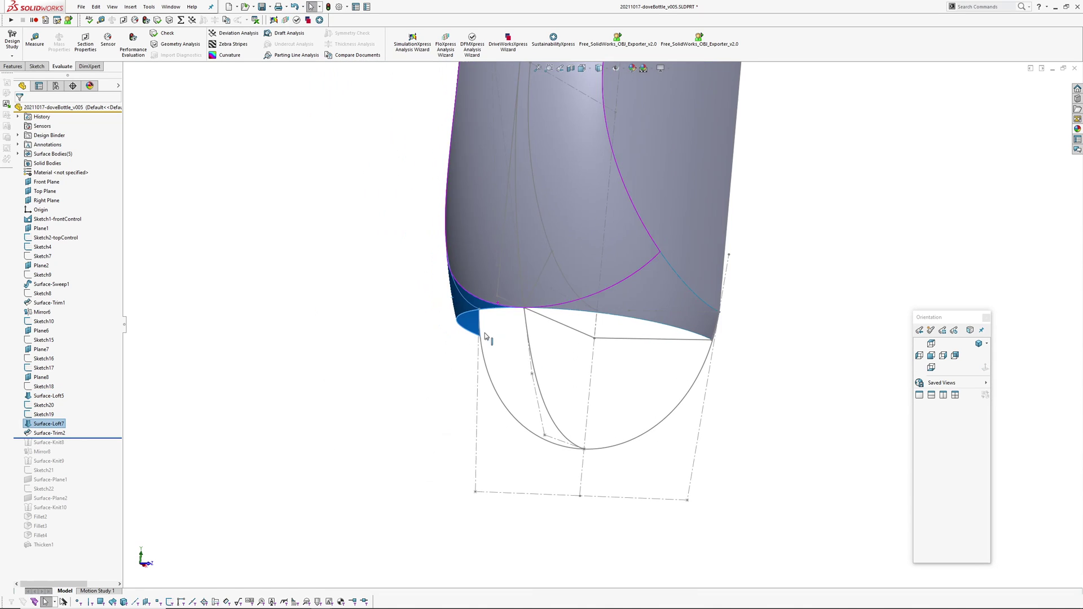
click(654, 294)
mouse_move(597, 382)
middle_down()
mouse_move(621, 367)
mouse_move(607, 370)
middle_up()
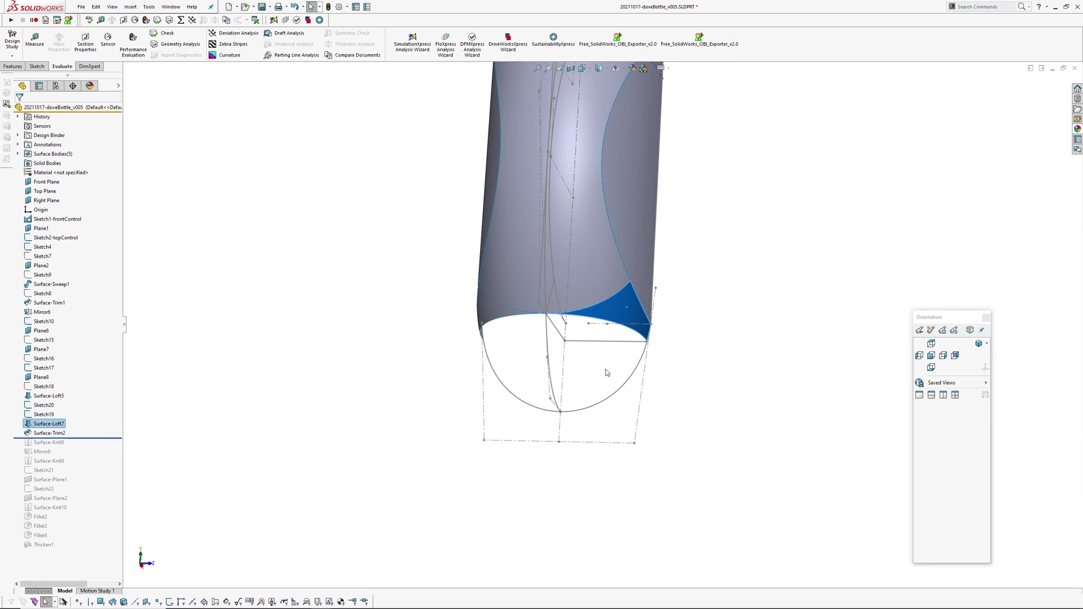
Hide the sketches and roll the v005 model forward through the knit and mirror features, past Surface-Plane2.
key(ctrl+h)
click(408, 371)
drag(80, 438, 78, 452)
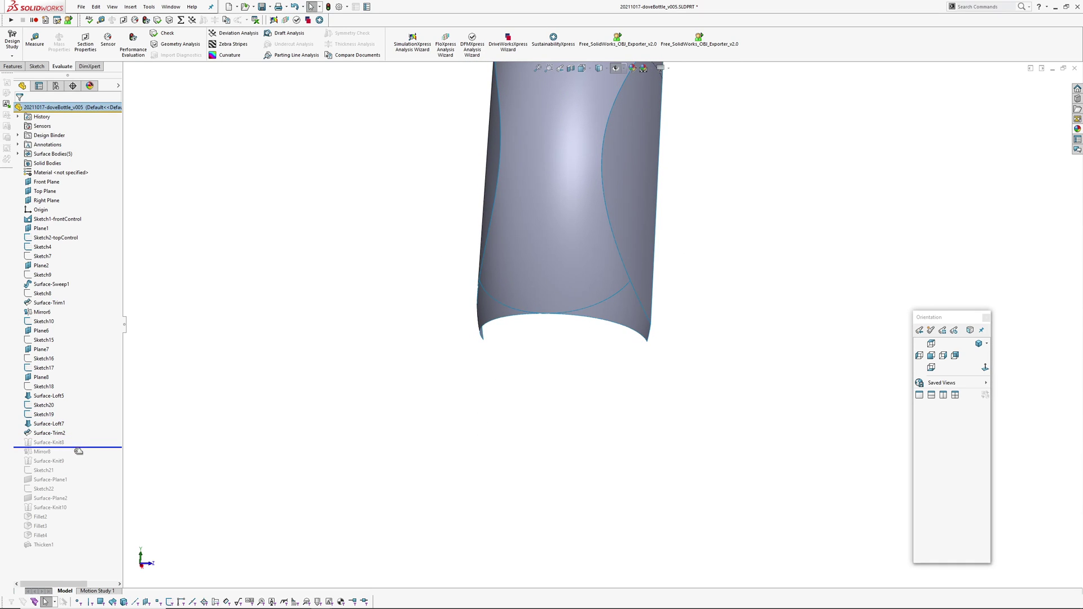
scroll(540, 395, up, 3)
middle_drag(540, 362, 462, 373)
drag(92, 457, 94, 471)
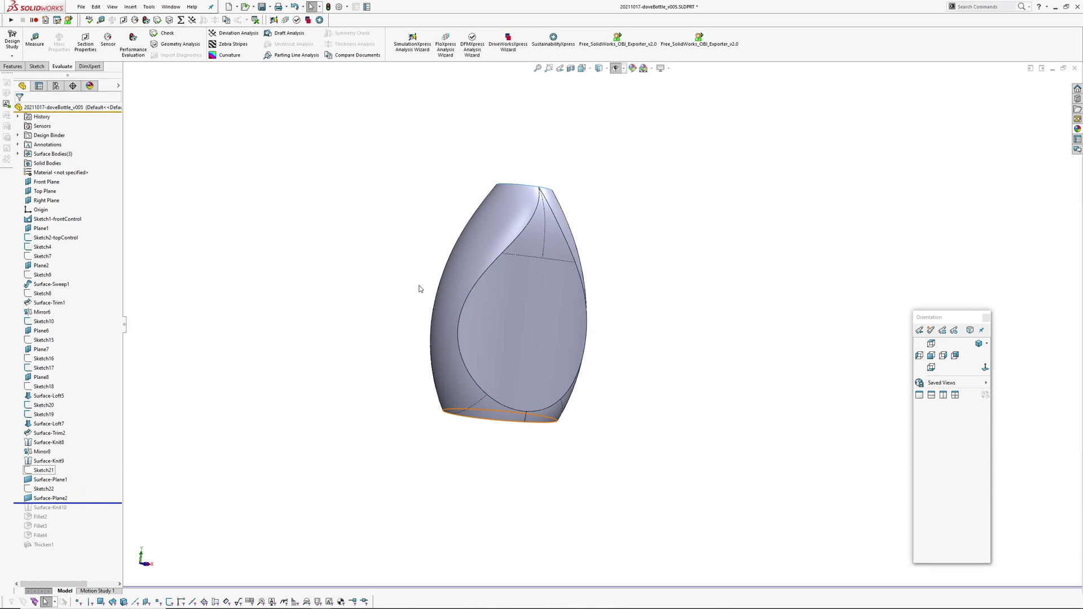
Roll the v005 model forward past Surface-Knit10 and view the planar surface closing the bottle's base.
middle_drag(549, 367, 527, 478)
drag(89, 502, 99, 517)
middle_drag(514, 455, 542, 331)
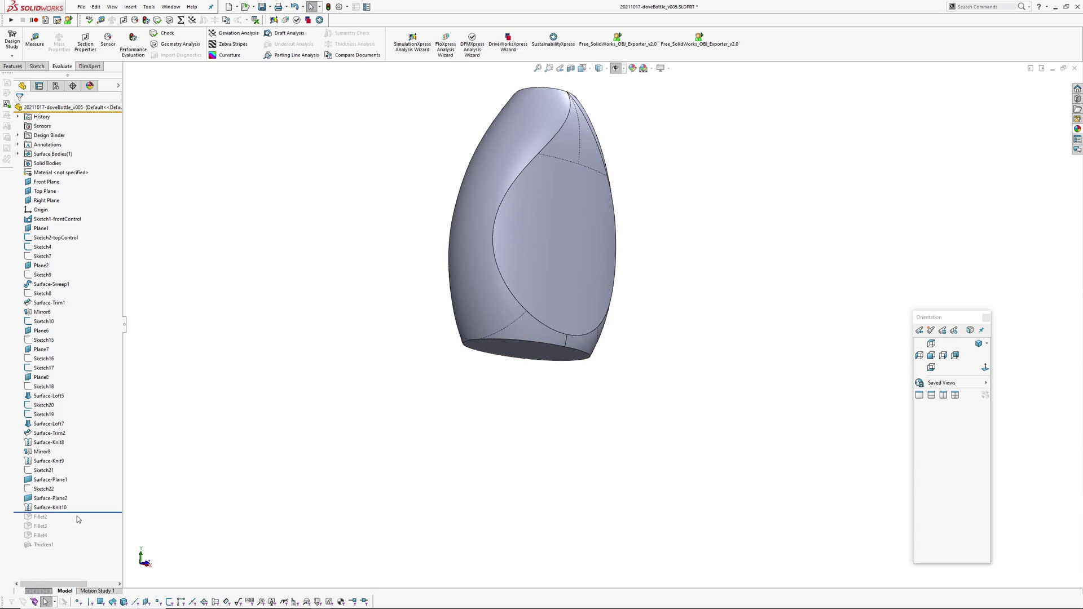
Roll the v005 model forward past Fillet4 and examine the Fillet2 rounding around the bottle's base edge.
drag(83, 512, 80, 528)
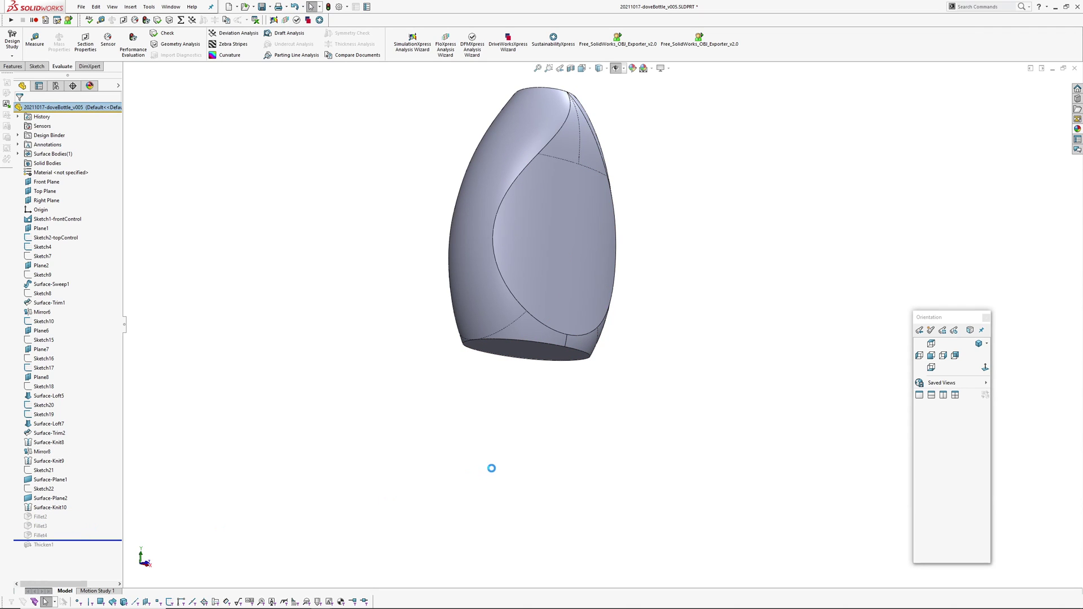
middle_drag(554, 406, 589, 320)
scroll(537, 346, down, 5)
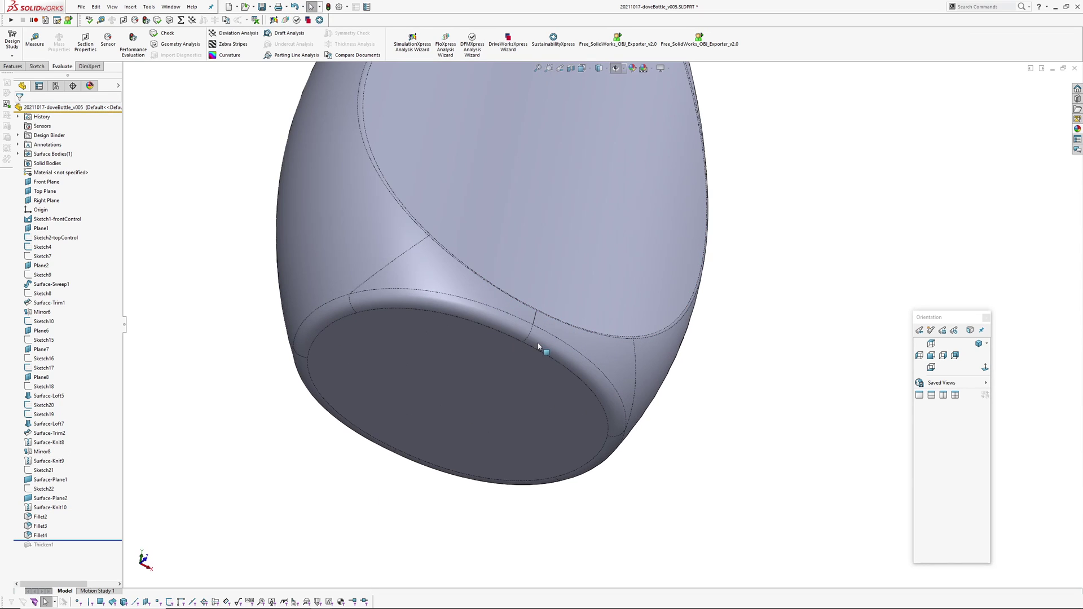
click(535, 347)
middle_drag(522, 350, 564, 358)
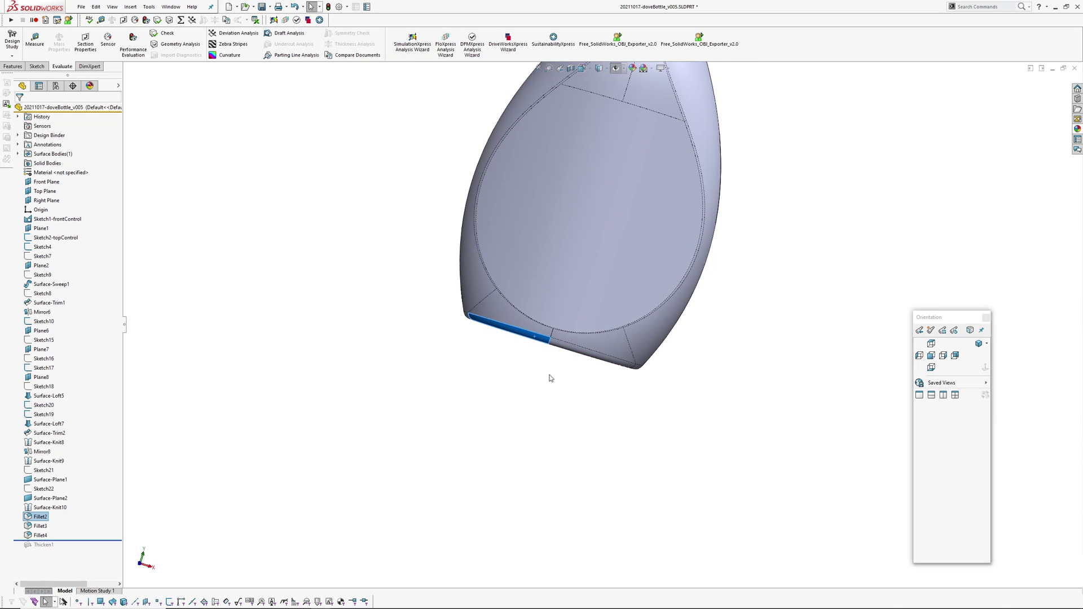
click(549, 375)
scroll(519, 336, down, 3)
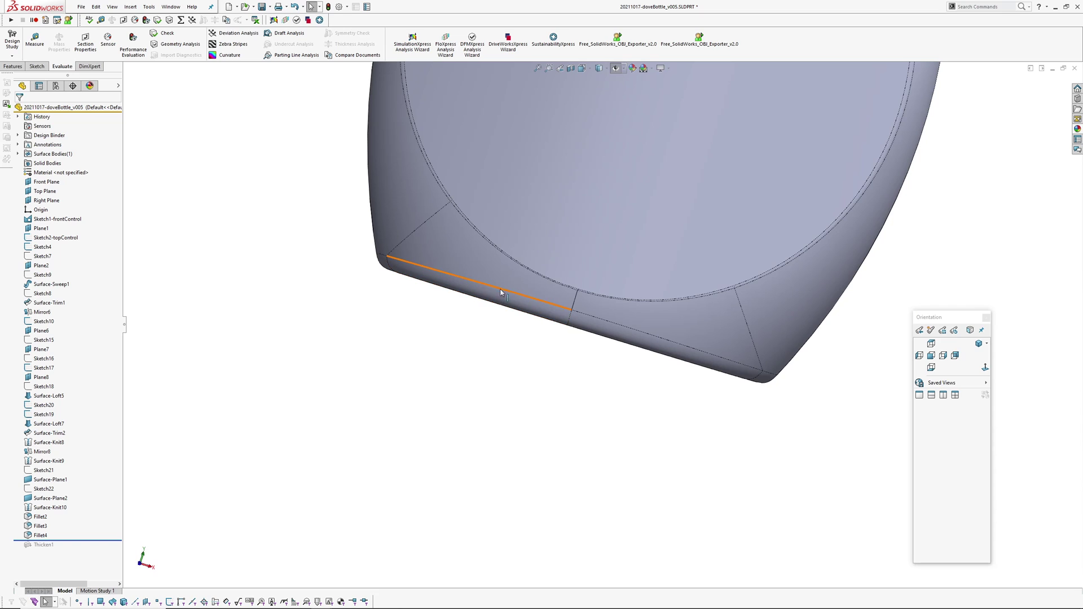
Examine the fillet along the large front panel's edge and how it runs into the lower corner surfaces.
middle_drag(547, 299, 443, 274)
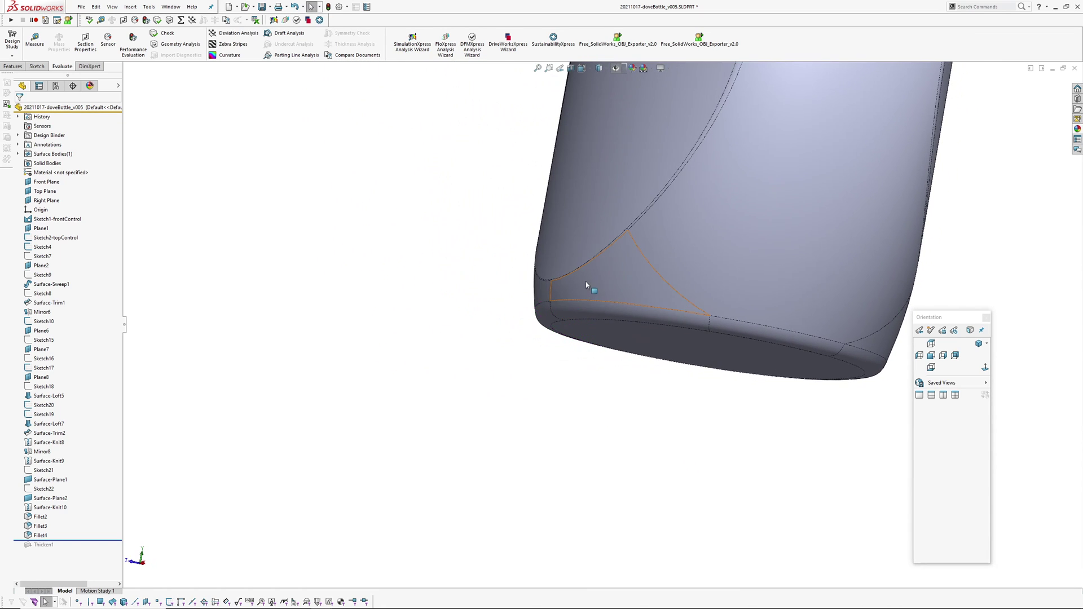
scroll(648, 344, up, 2)
ctrl+middle_drag(648, 343, 603, 339)
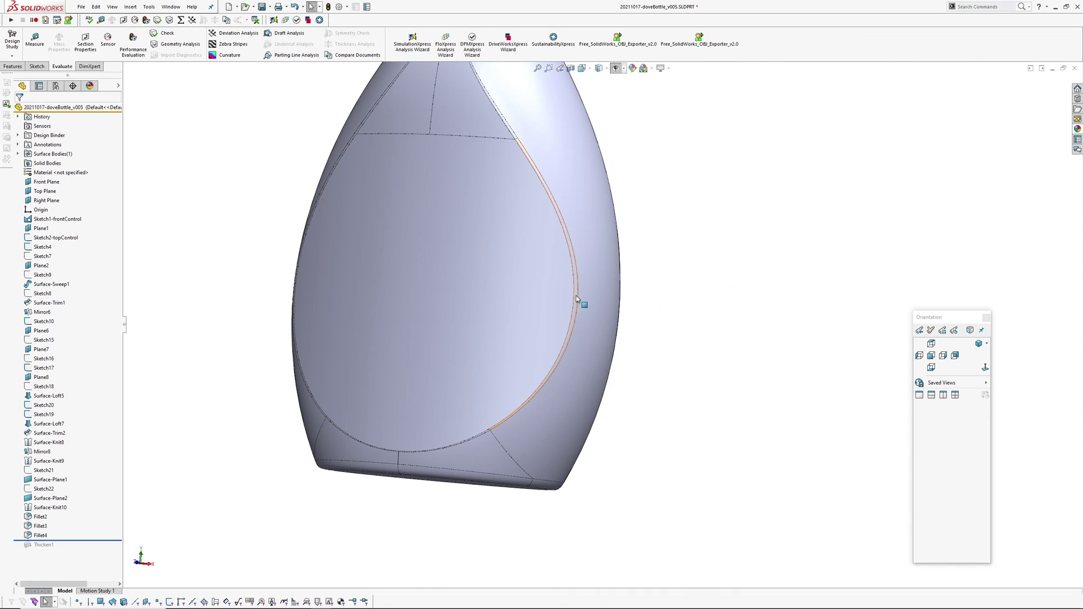
scroll(578, 307, down, 3)
scroll(575, 313, up, 2)
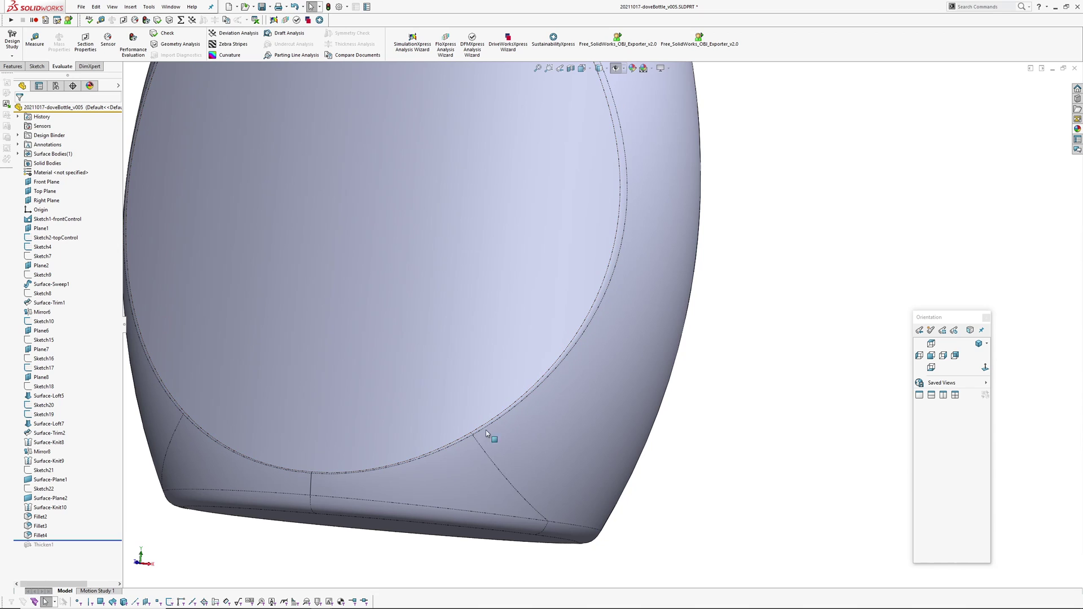
middle_drag(314, 473, 556, 429)
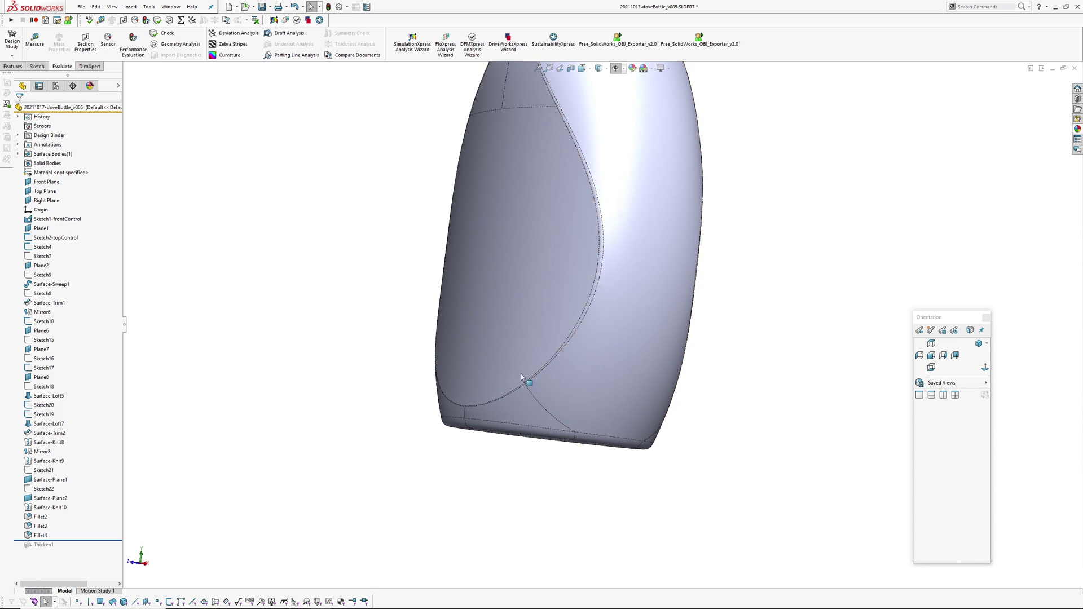
key(f)
middle_drag(481, 358, 544, 310)
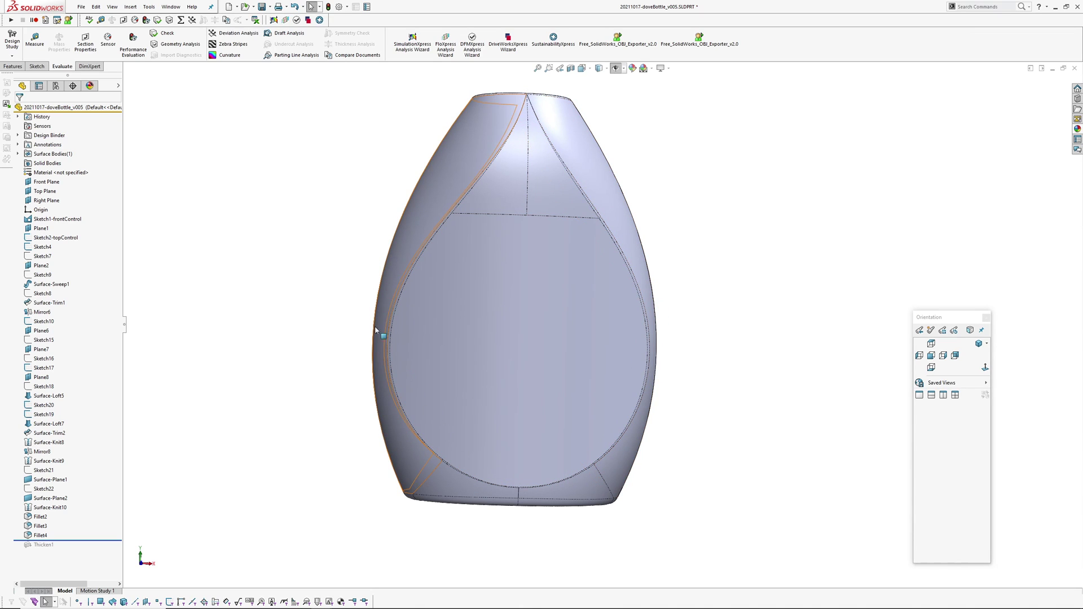
middle_drag(412, 451, 427, 439)
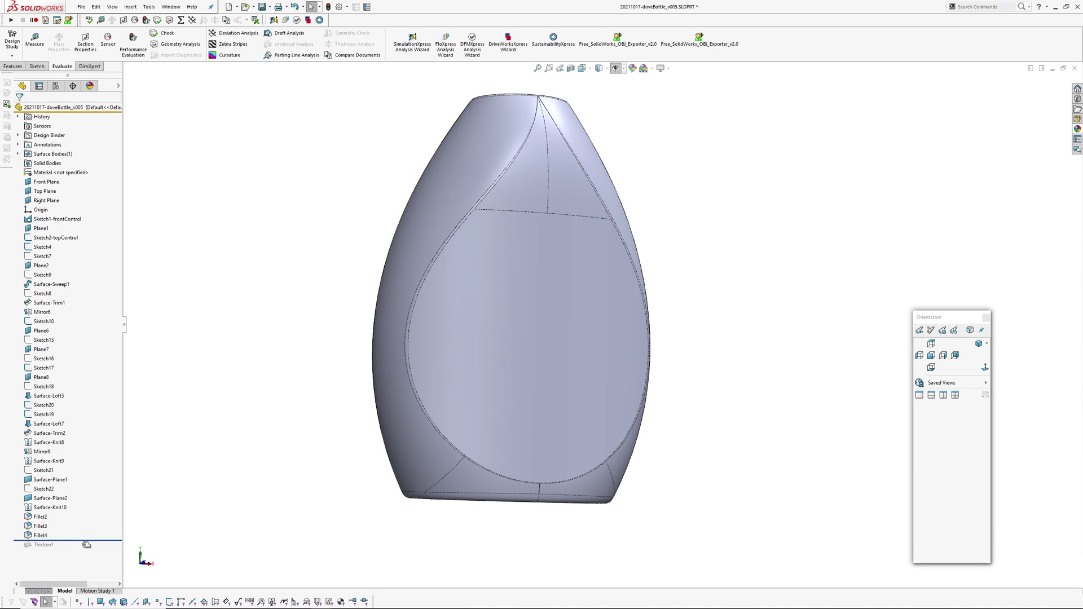
Roll the v005 model forward past Thicken1 and display Zebra Stripes on the thickened bottle.
drag(84, 543, 83, 550)
middle_drag(570, 314, 655, 329)
scroll(654, 329, up, 1)
right_drag(653, 328, 496, 315)
scroll(496, 316, down, 2)
key(Return)
Inspect the zebra stripes across the bottle's upper, side and lower seams, turning the display off again.
middle_drag(496, 315, 535, 203)
shift+middle_drag(428, 201, 382, 380)
scroll(551, 331, down, 5)
middle_drag(612, 304, 533, 292)
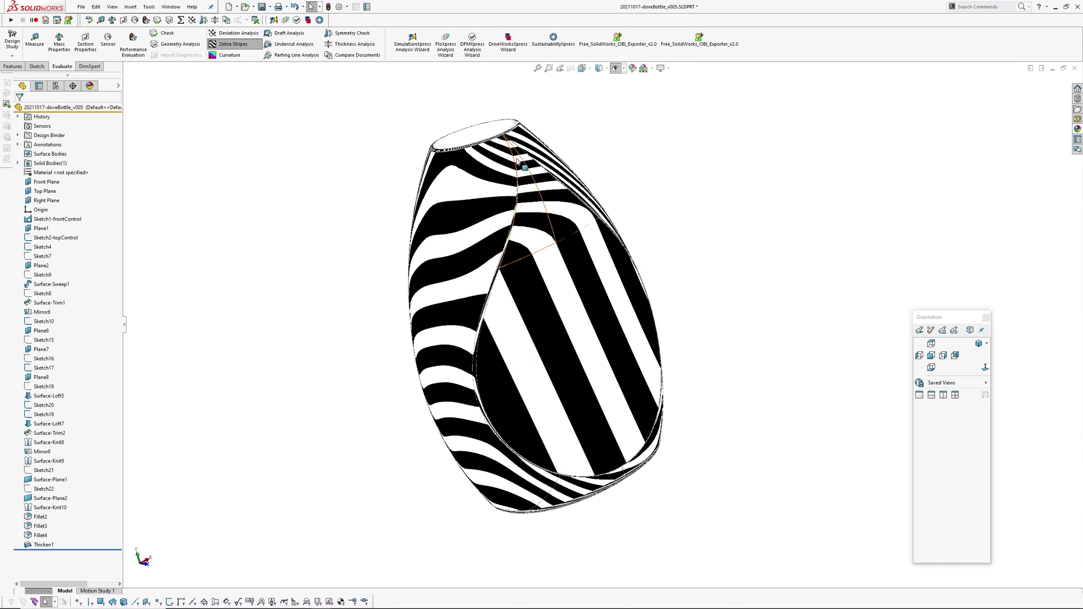
scroll(526, 203, down, 3)
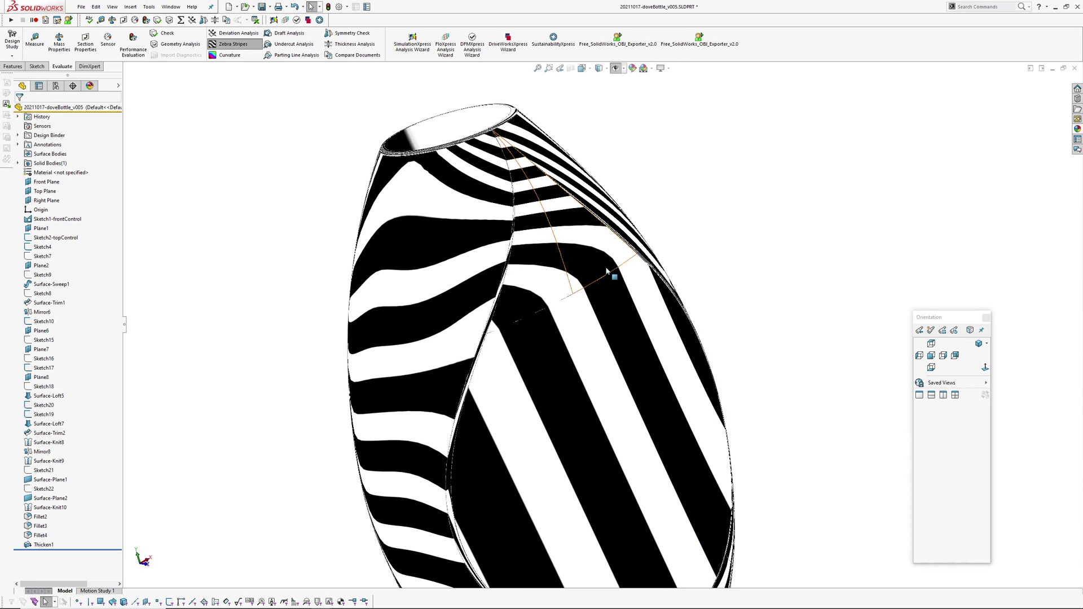
scroll(609, 273, up, 2)
scroll(566, 241, down, 2)
middle_drag(626, 483, 502, 249)
mouse_move(622, 422)
middle_down()
mouse_move(614, 343)
mouse_move(619, 389)
mouse_move(643, 406)
mouse_move(539, 458)
mouse_move(553, 394)
mouse_move(587, 355)
mouse_move(619, 409)
mouse_move(716, 472)
middle_up()
scroll(618, 362, up, 5)
key(Escape)
mouse_move(522, 333)
middle_down()
mouse_move(510, 327)
mouse_move(625, 389)
mouse_move(534, 312)
mouse_move(581, 351)
middle_up()
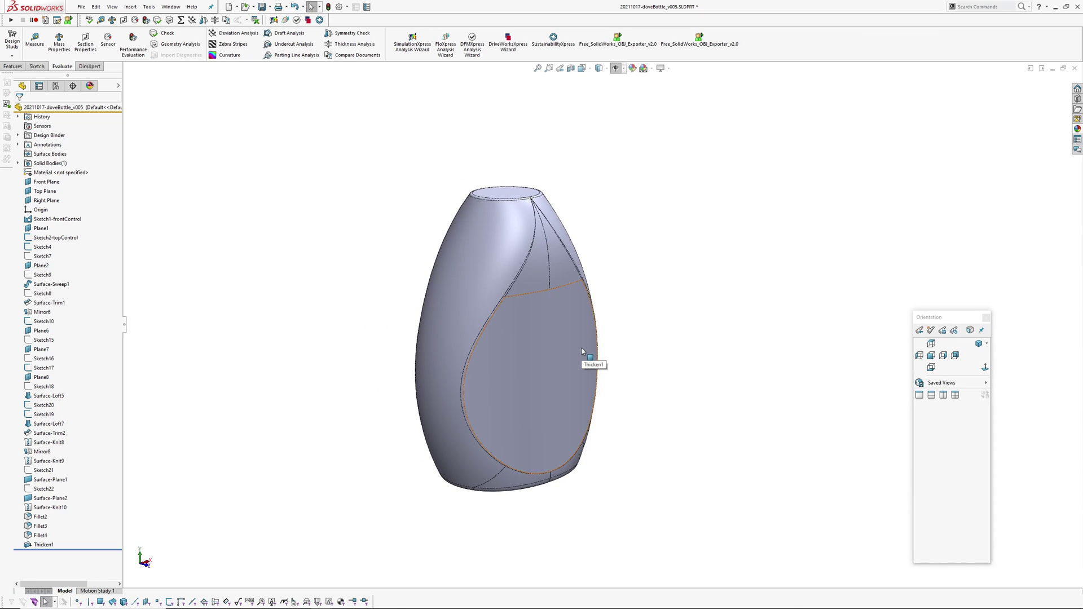